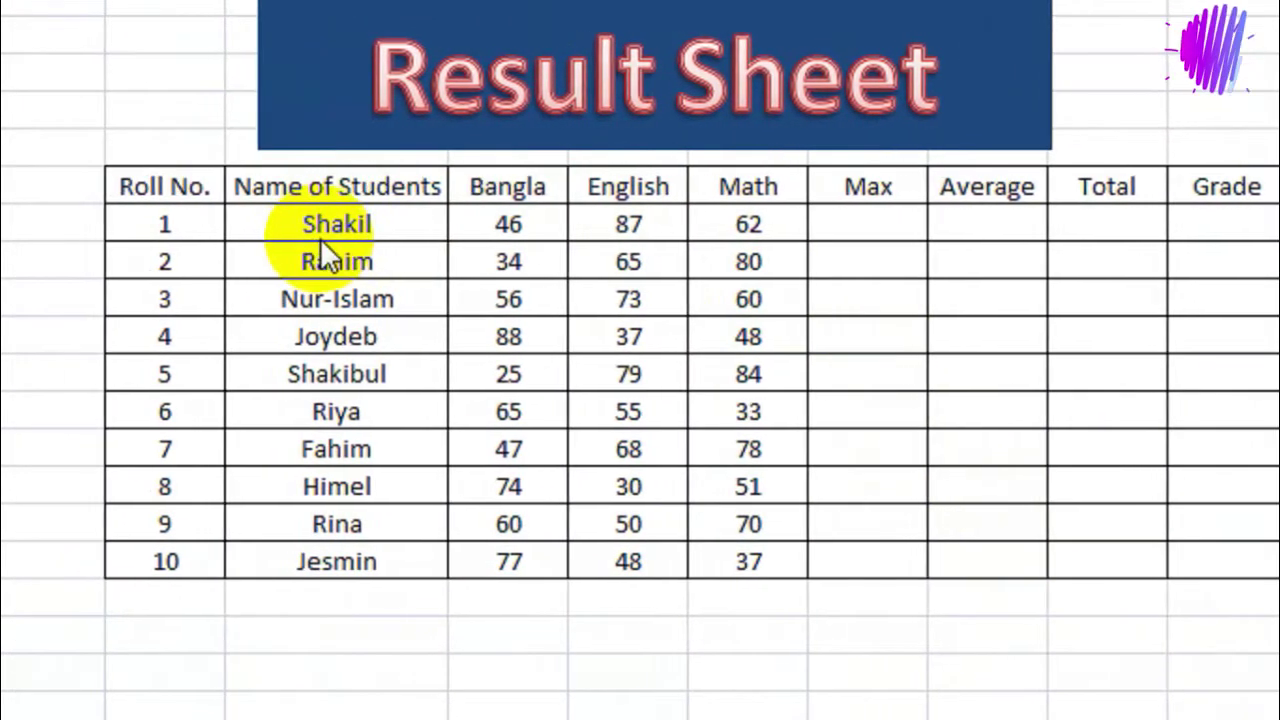
# Step through Shakil's and Nur-Islam's subject marks with the arrow keys.
pyautogui.click(509, 218)
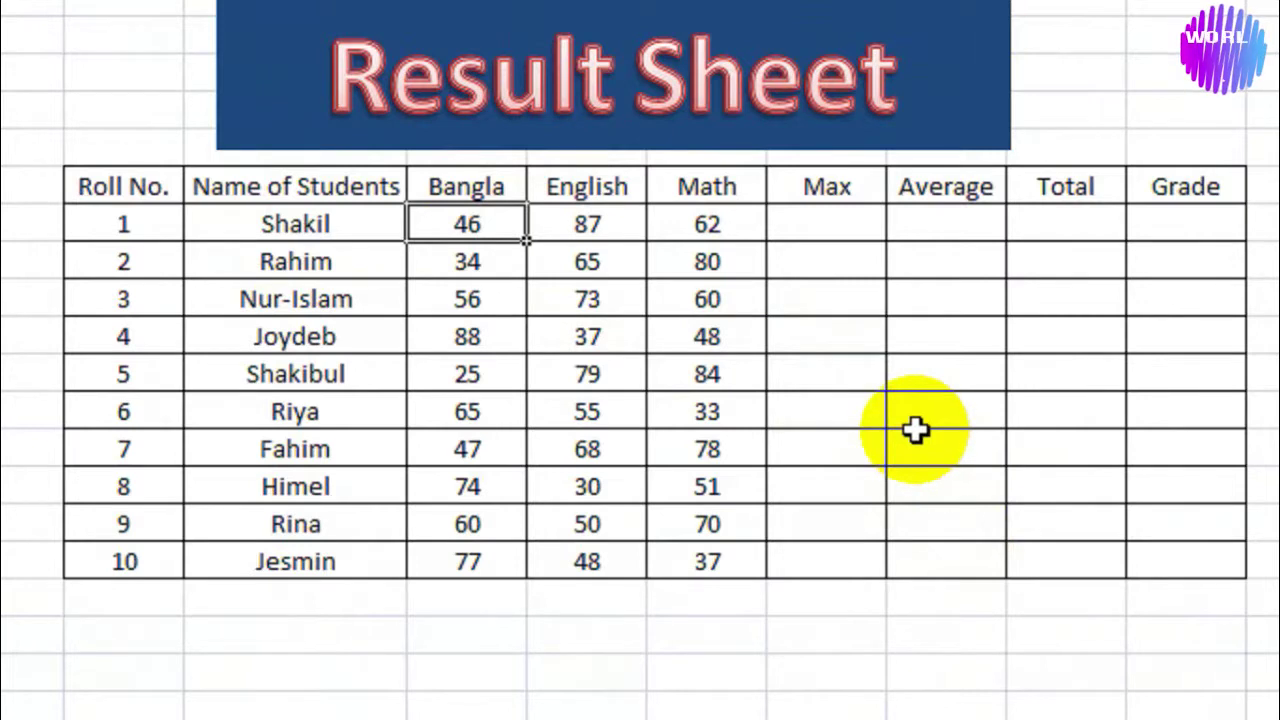
pyautogui.press('Right')
pyautogui.press('Right')
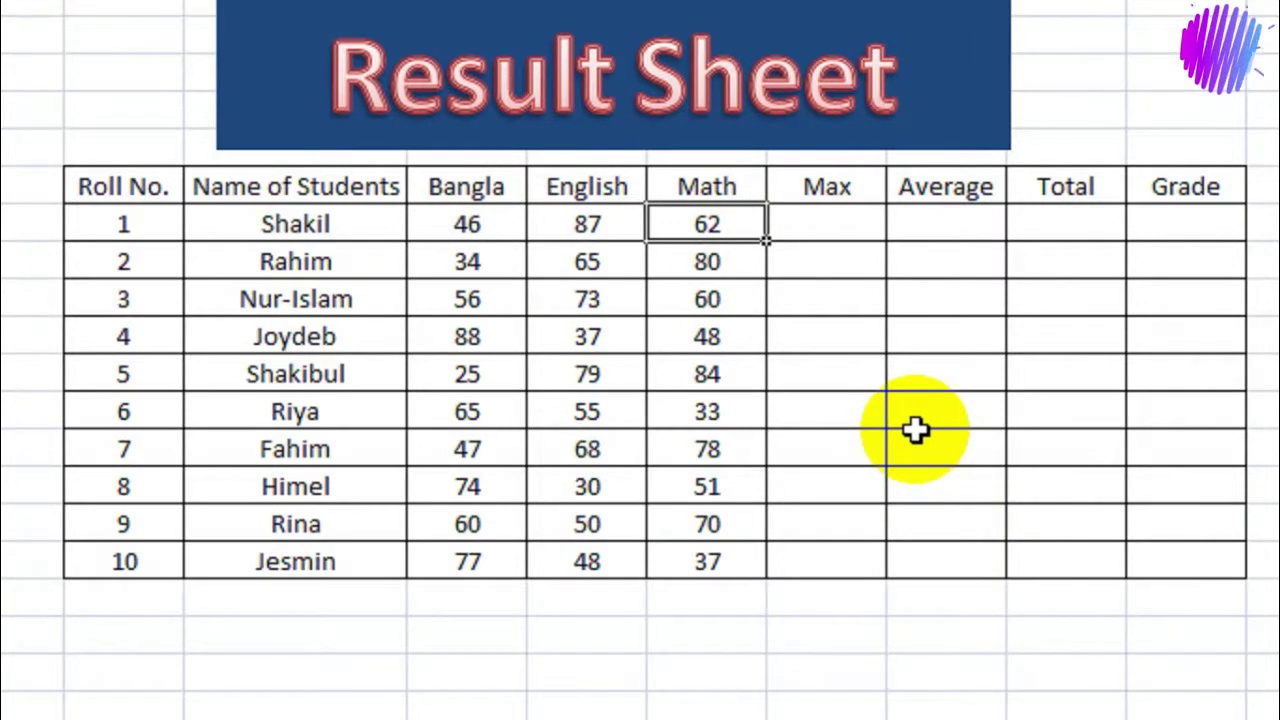
pyautogui.press('Left')
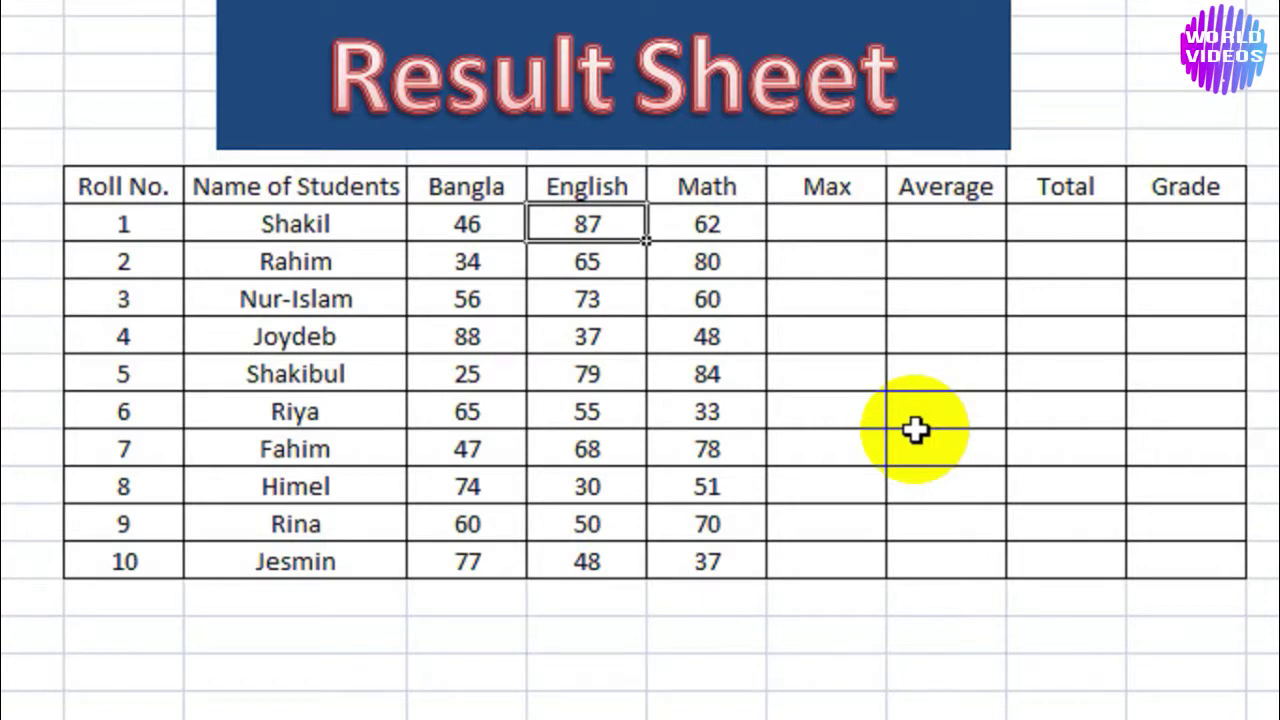
pyautogui.press('Left')
pyautogui.press('Left')
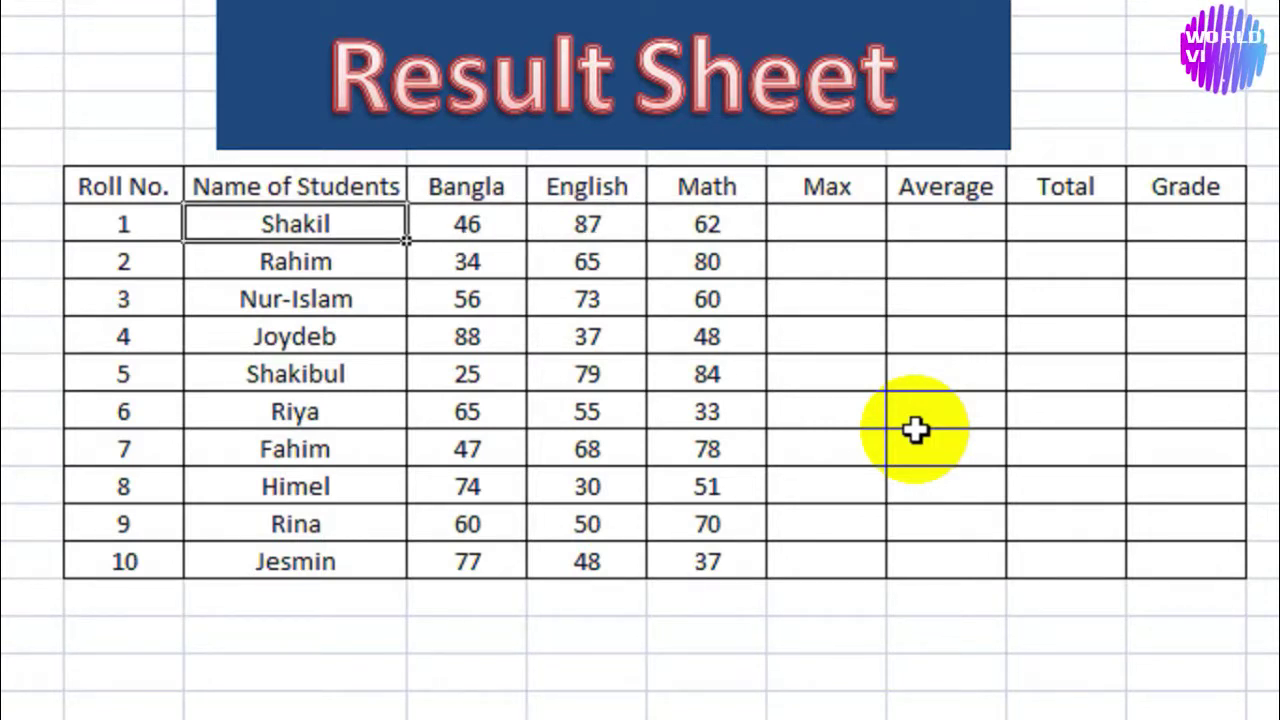
pyautogui.press('Down')
pyautogui.press('Down')
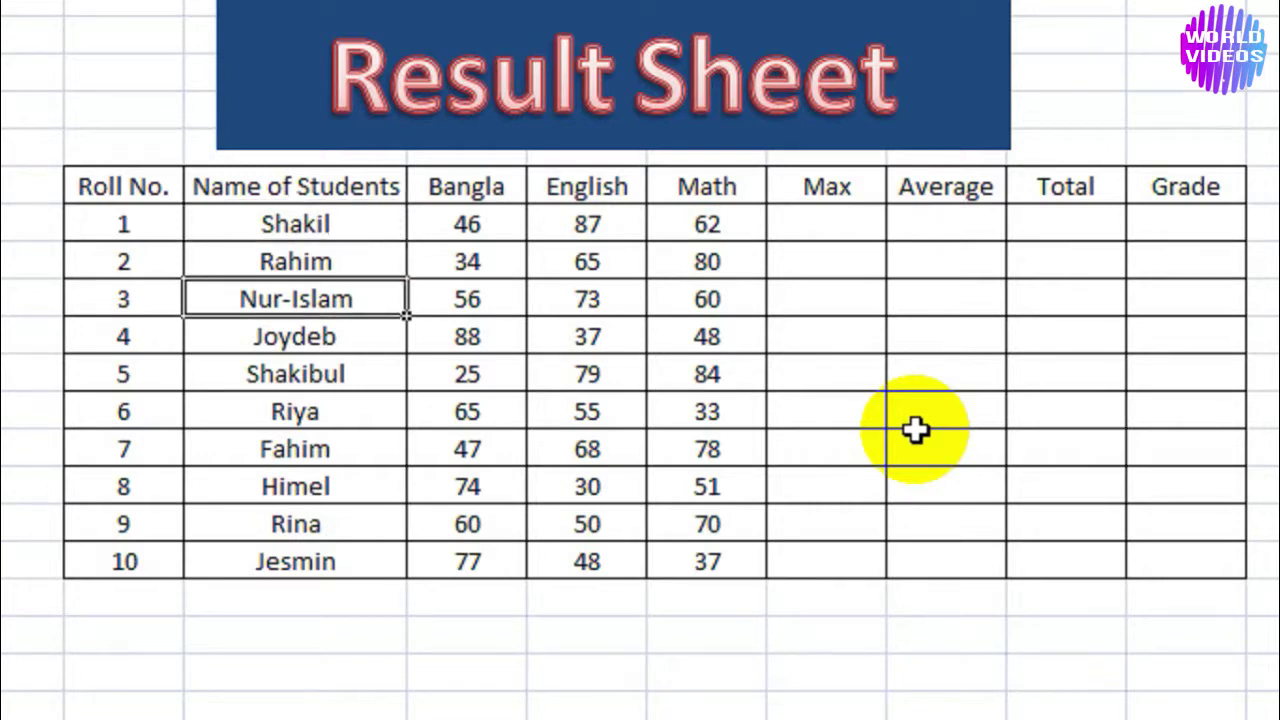
pyautogui.press('Right')
pyautogui.press('Right')
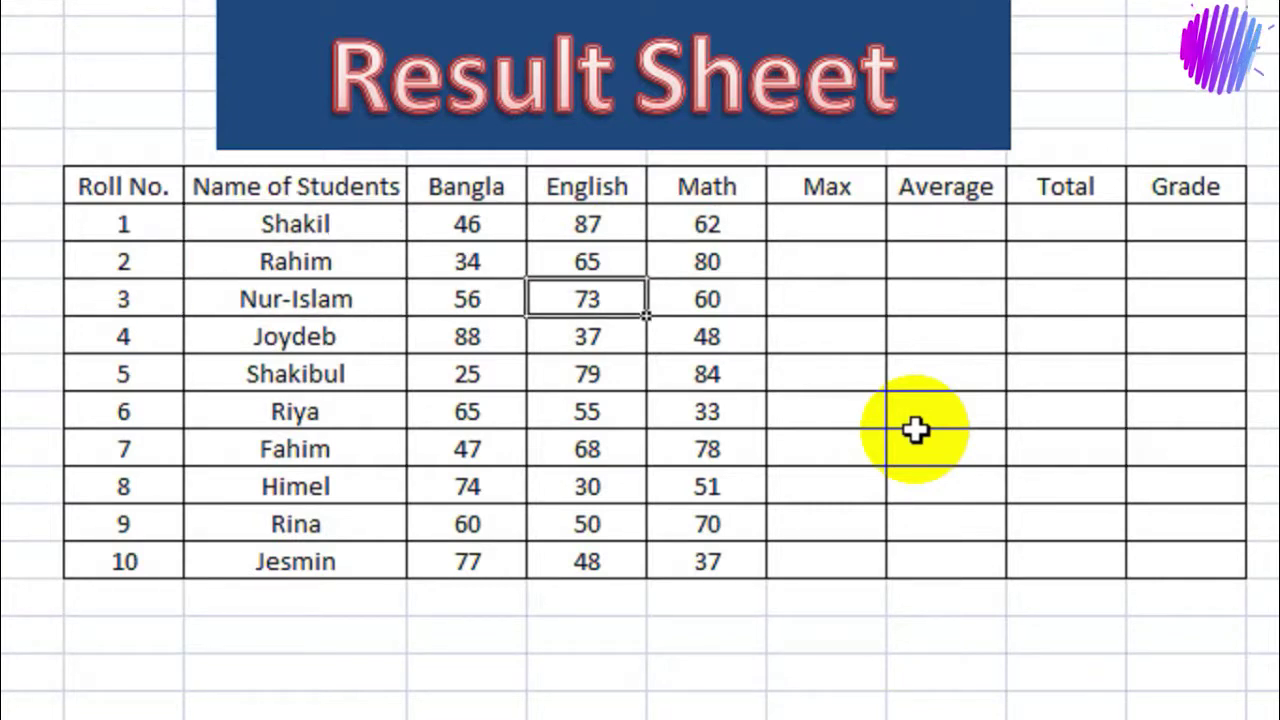
pyautogui.press('Right')
pyautogui.press('Right')
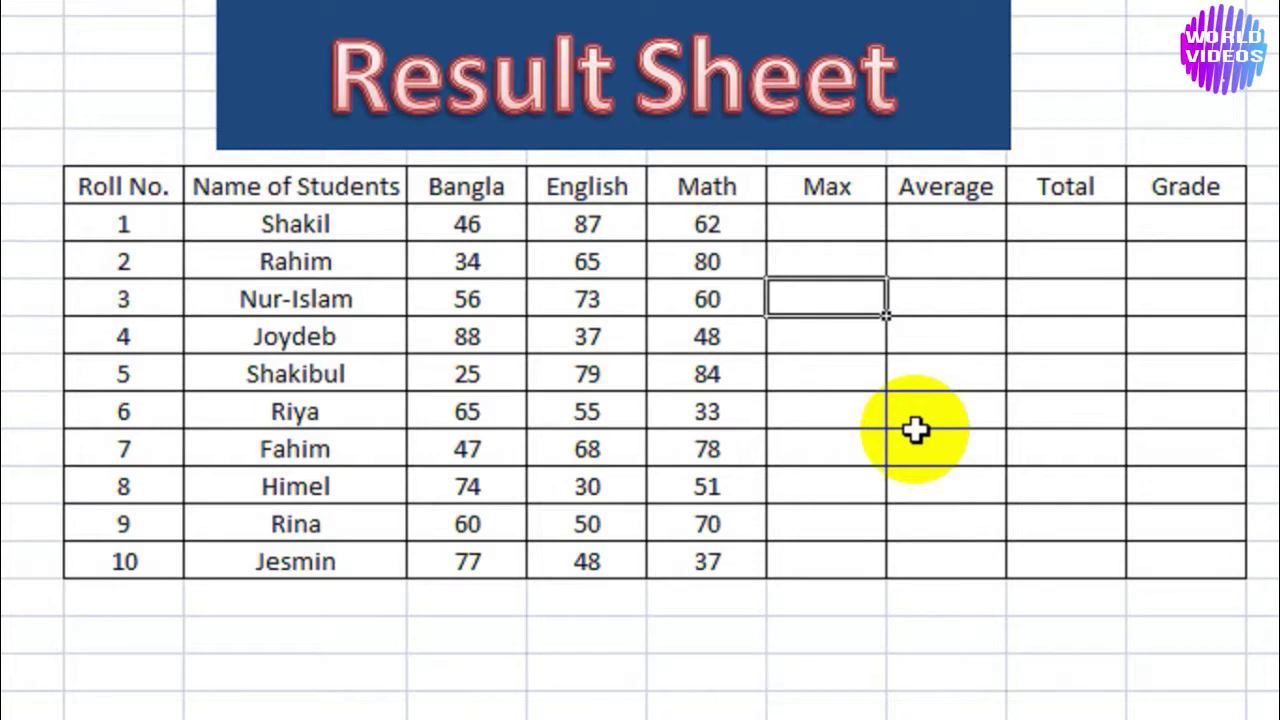
pyautogui.press('Left')
pyautogui.press('Left')
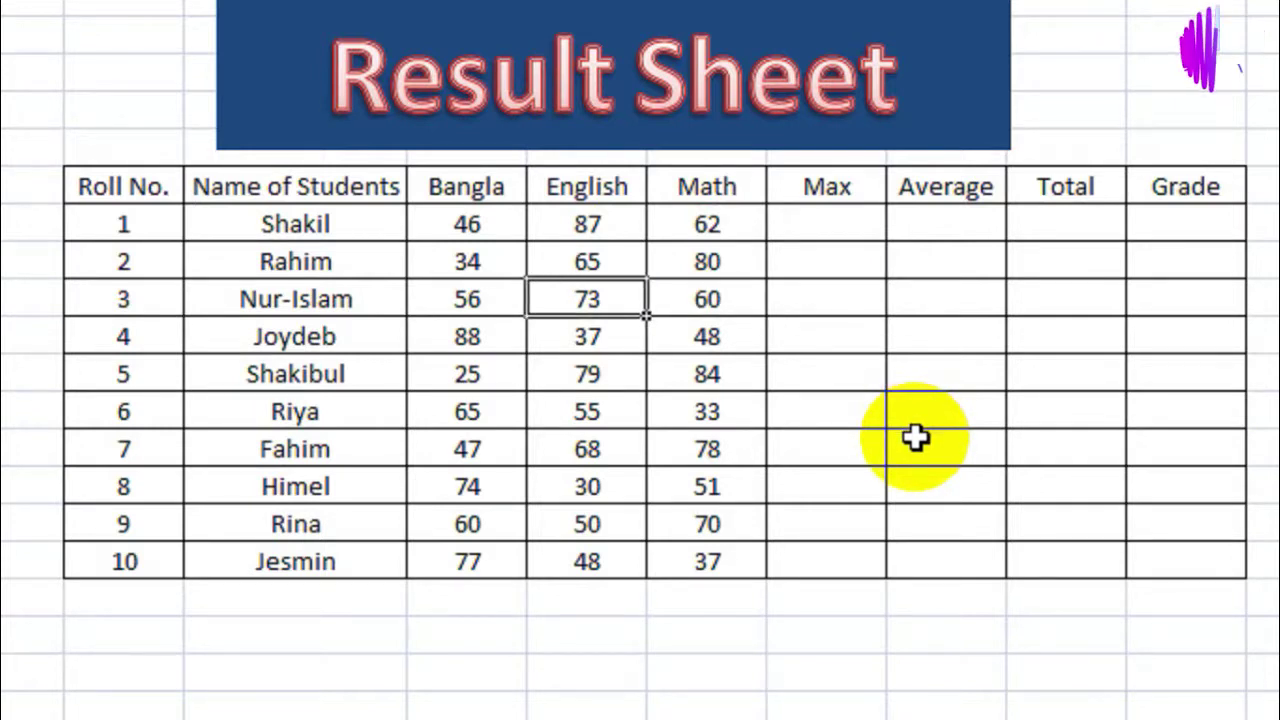
pyautogui.press('Left')
pyautogui.press('Left')
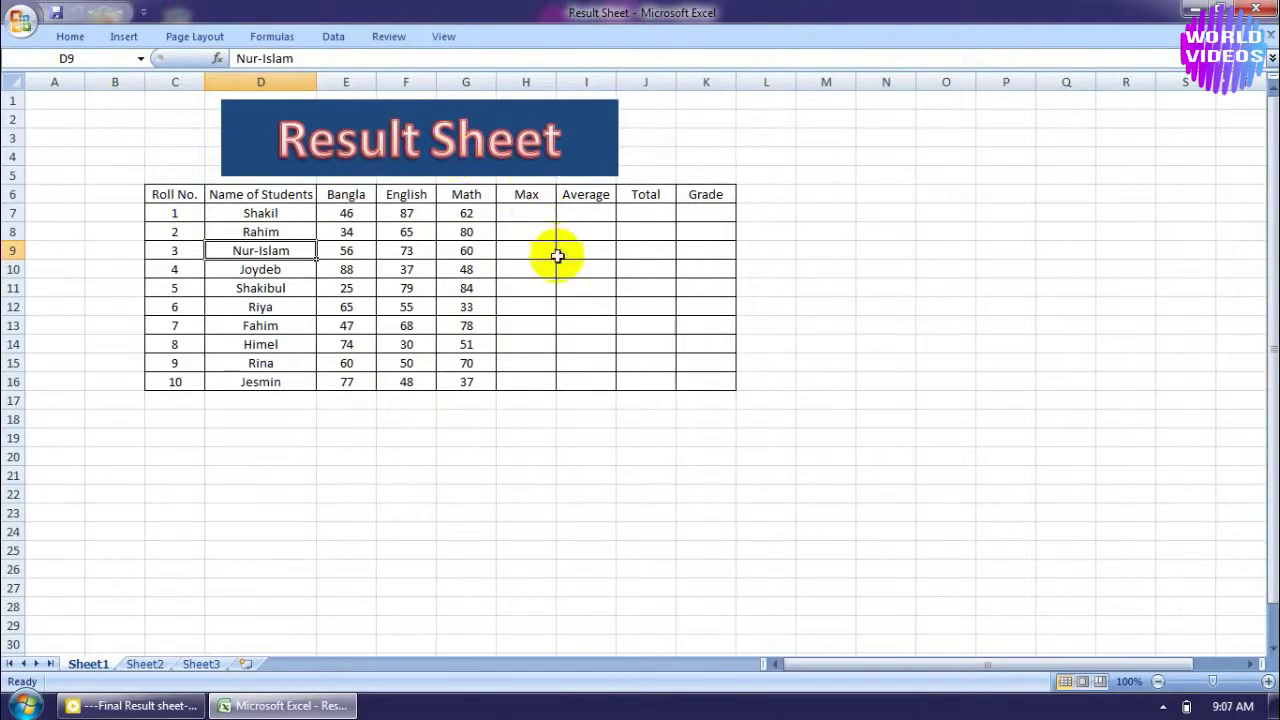
# Point out Joydeb's marks 48, 37 and 88, then Shakil's Math mark 62.
pyautogui.click(470, 270)
pyautogui.click(402, 268)
pyautogui.click(359, 272)
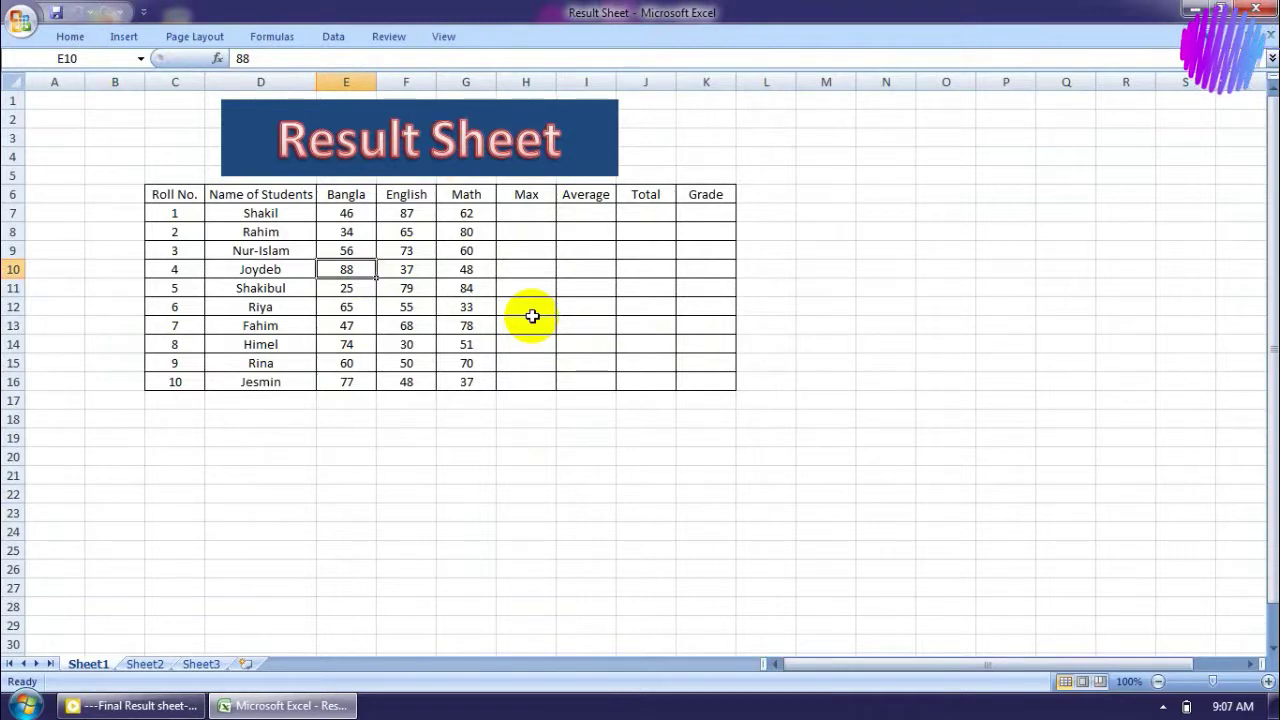
pyautogui.click(520, 212)
# Pair Shakil's Max, Average and Total cells with his three subject marks.
pyautogui.click(486, 210)
pyautogui.click(506, 210)
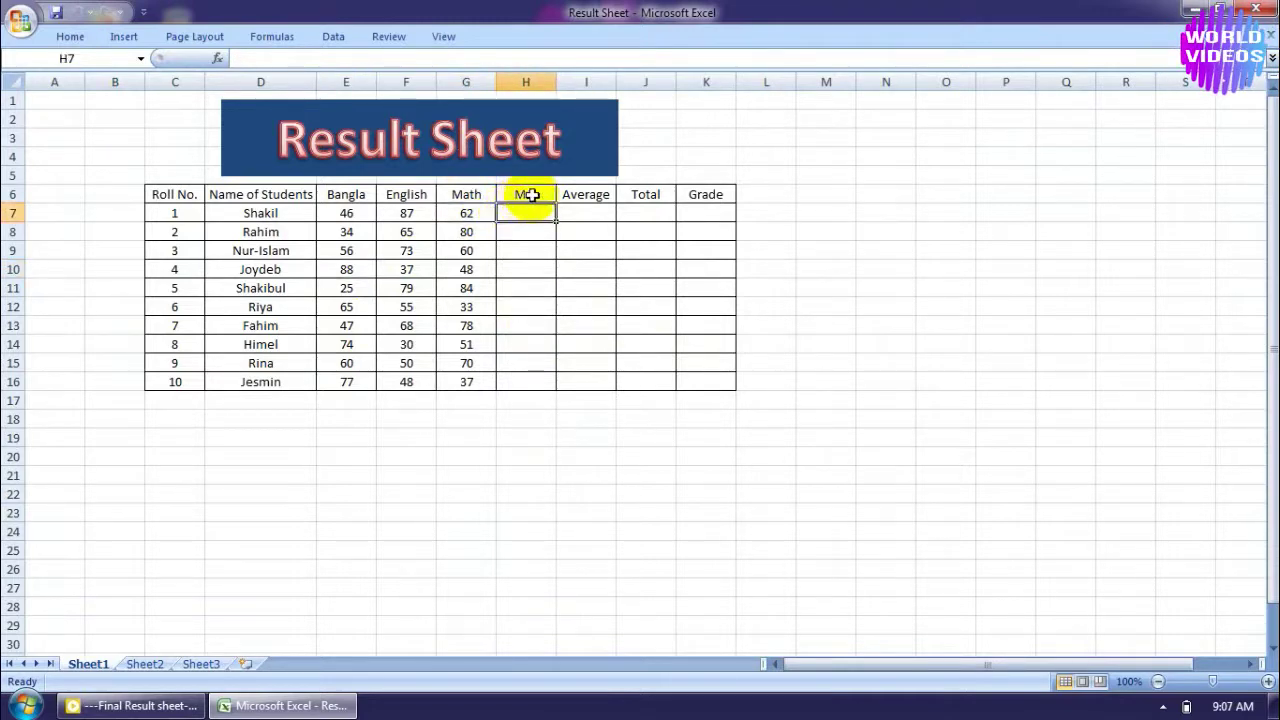
pyautogui.moveTo(346, 213); pyautogui.dragTo(462, 217)
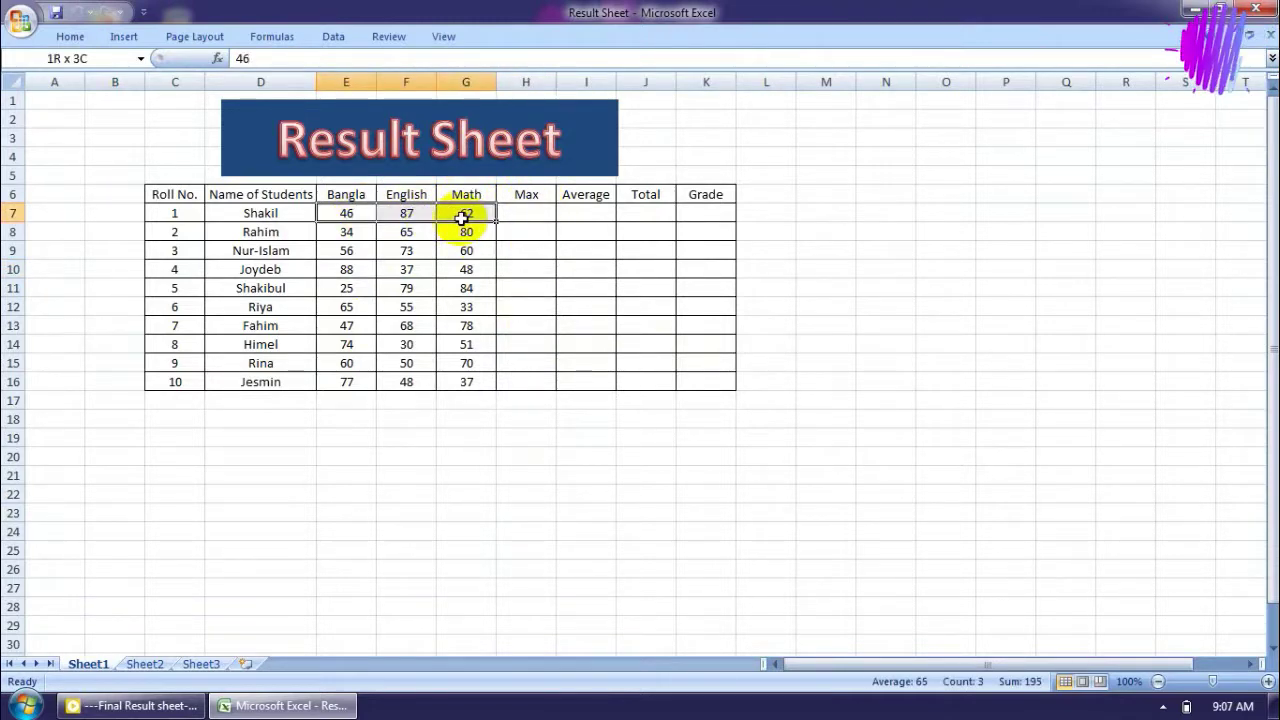
pyautogui.click(531, 210)
pyautogui.click(591, 197)
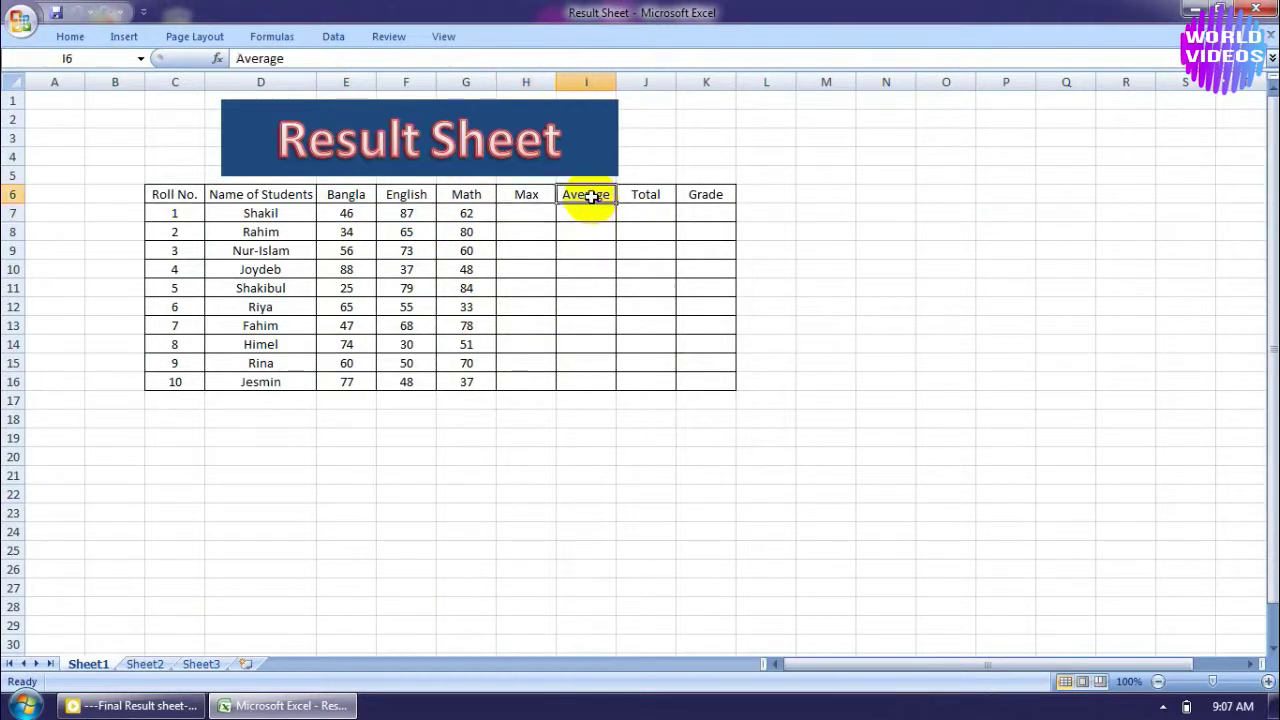
pyautogui.click(586, 214)
pyautogui.moveTo(350, 213); pyautogui.dragTo(462, 215)
pyautogui.click(591, 217)
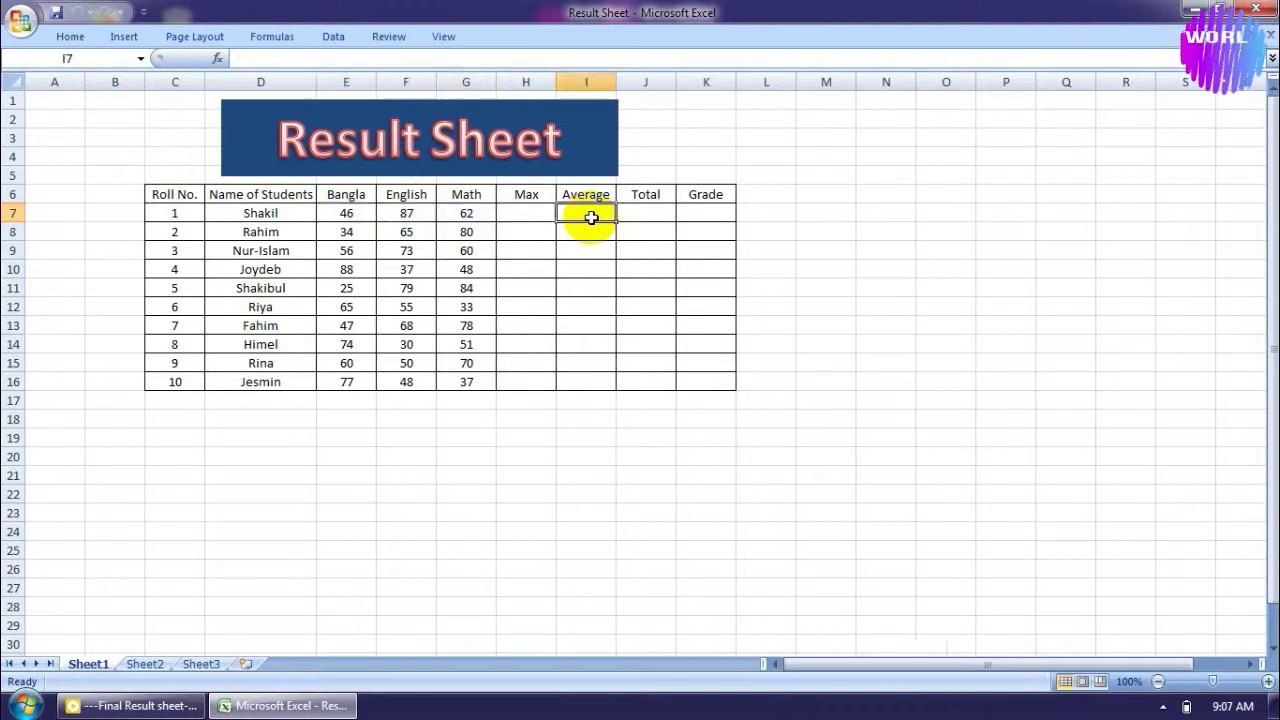
pyautogui.click(647, 197)
pyautogui.click(648, 217)
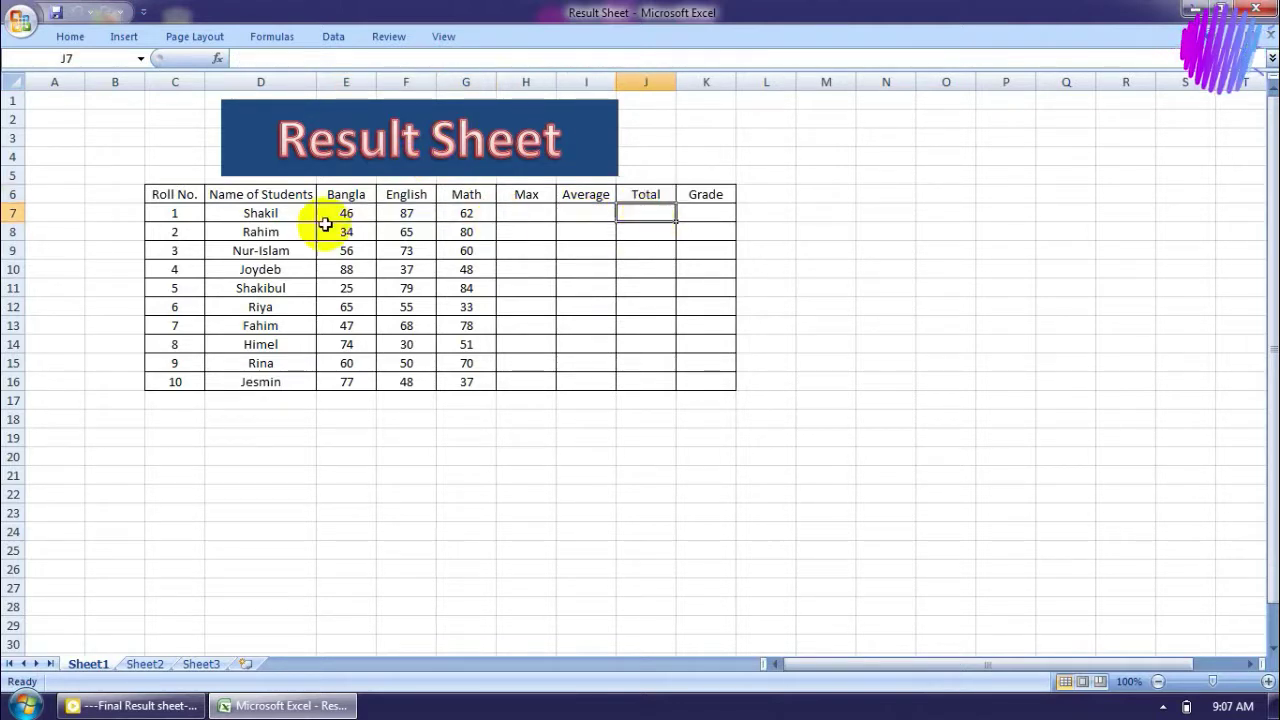
pyautogui.moveTo(340, 217); pyautogui.dragTo(443, 214)
pyautogui.click(640, 217)
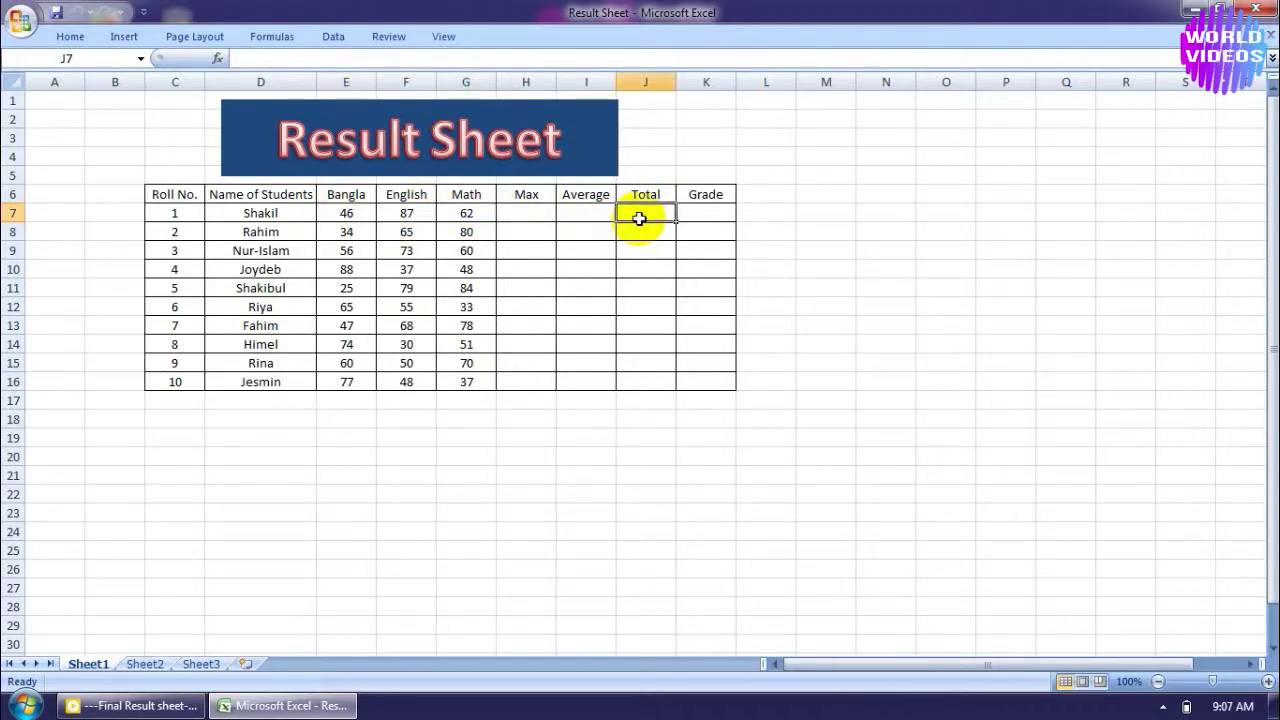
# Move between Shakil's Grade and Max cells and his Bangla mark 46.
pyautogui.click(699, 210)
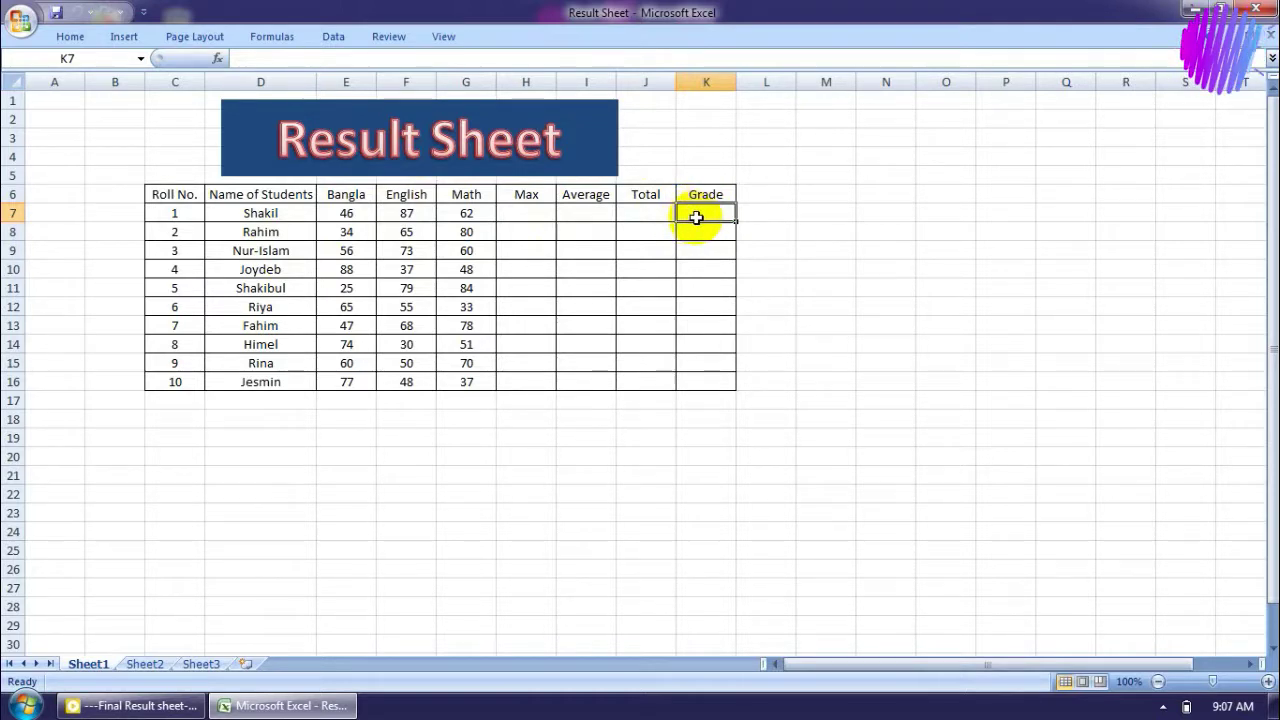
pyautogui.click(346, 213)
pyautogui.click(525, 213)
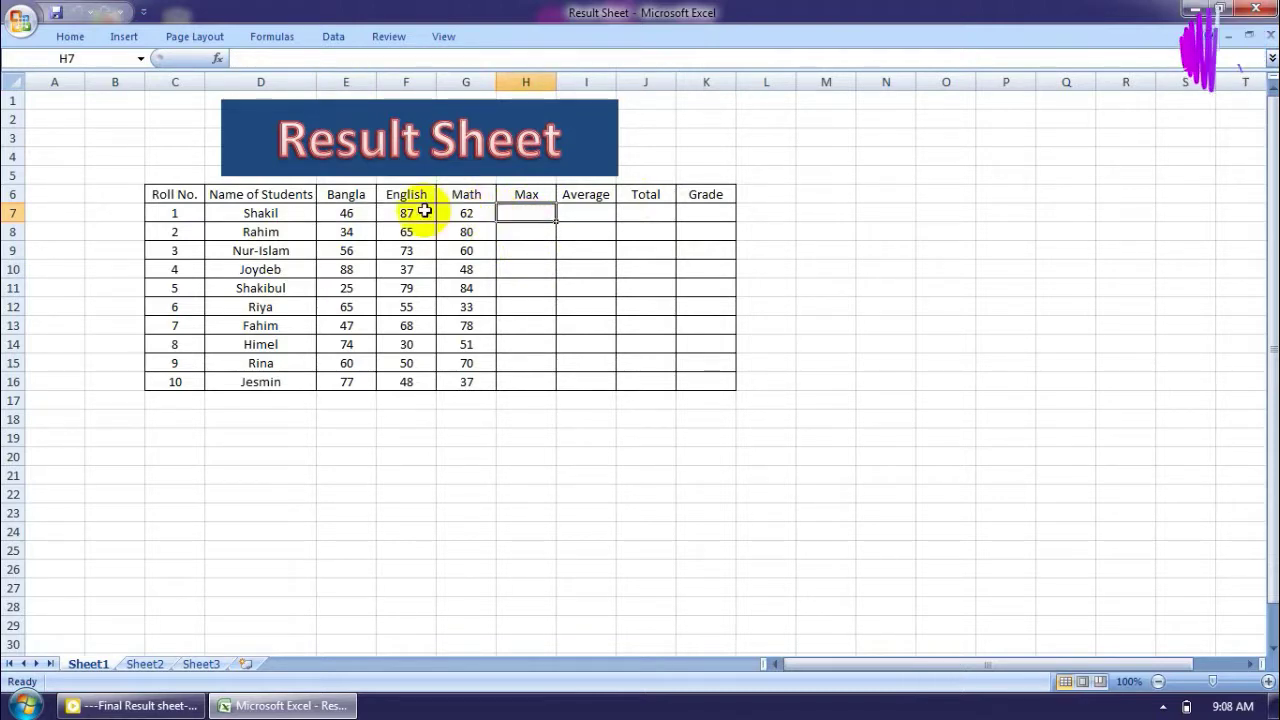
pyautogui.click(347, 212)
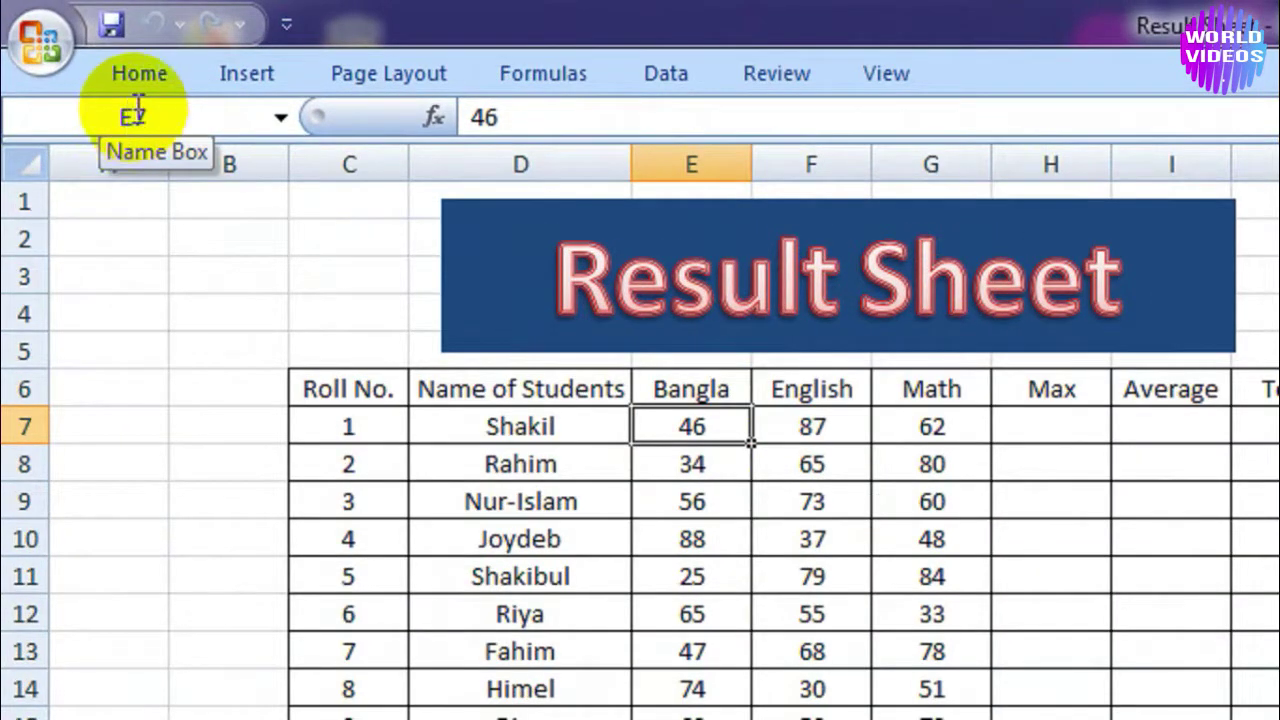
# Confirm E7 in the Name Box, select marks E7:G7, and start editing H7.
pyautogui.click(116, 118)
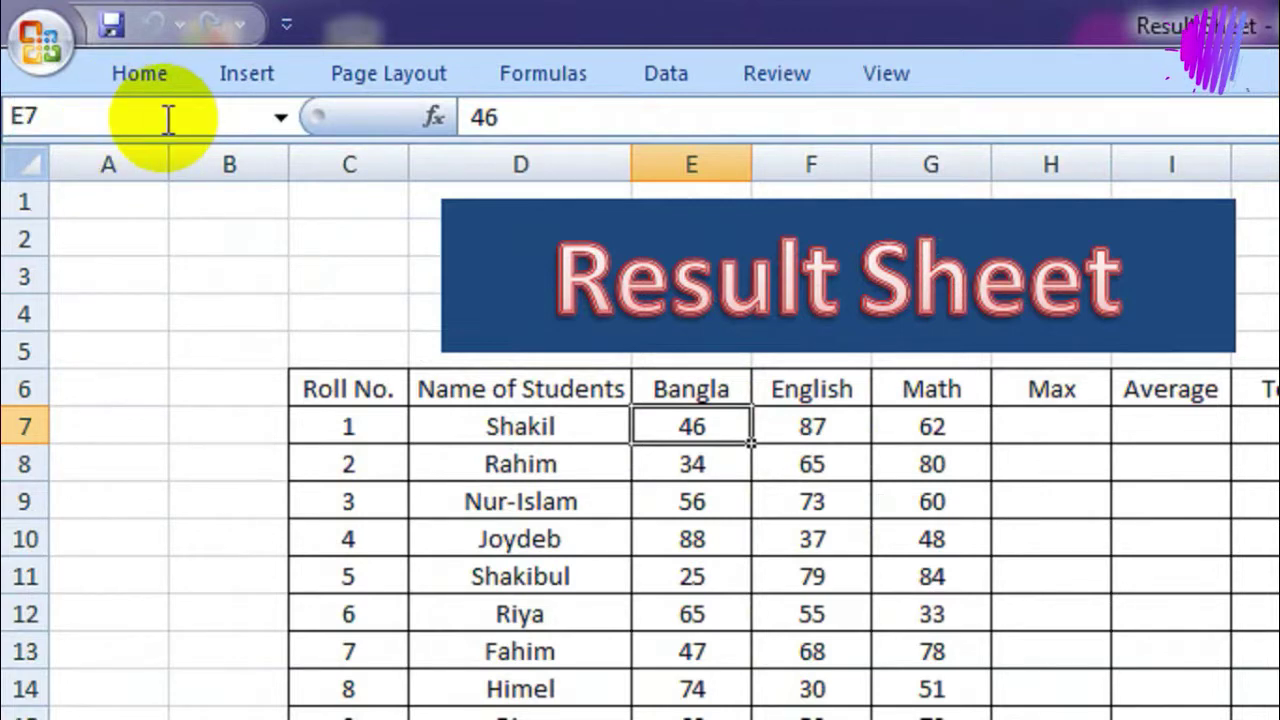
pyautogui.click(285, 275)
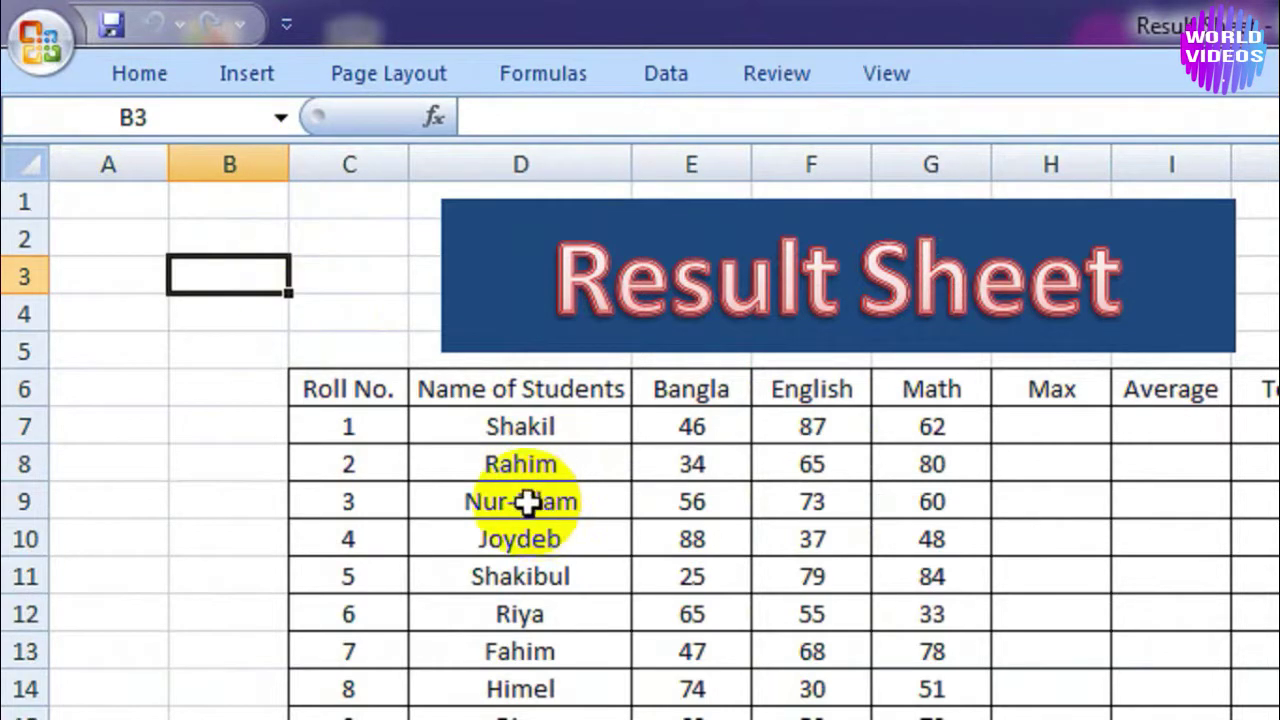
pyautogui.click(716, 434)
pyautogui.moveTo(718, 434); pyautogui.dragTo(955, 445)
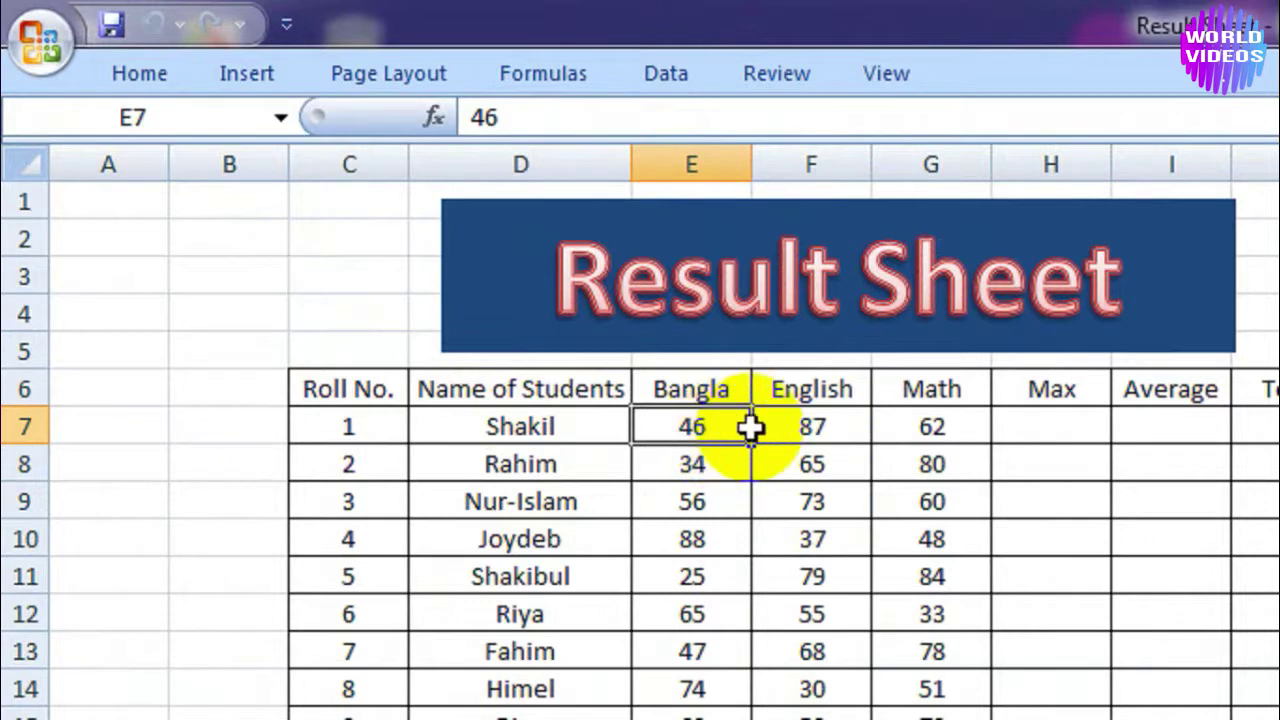
pyautogui.click(826, 428)
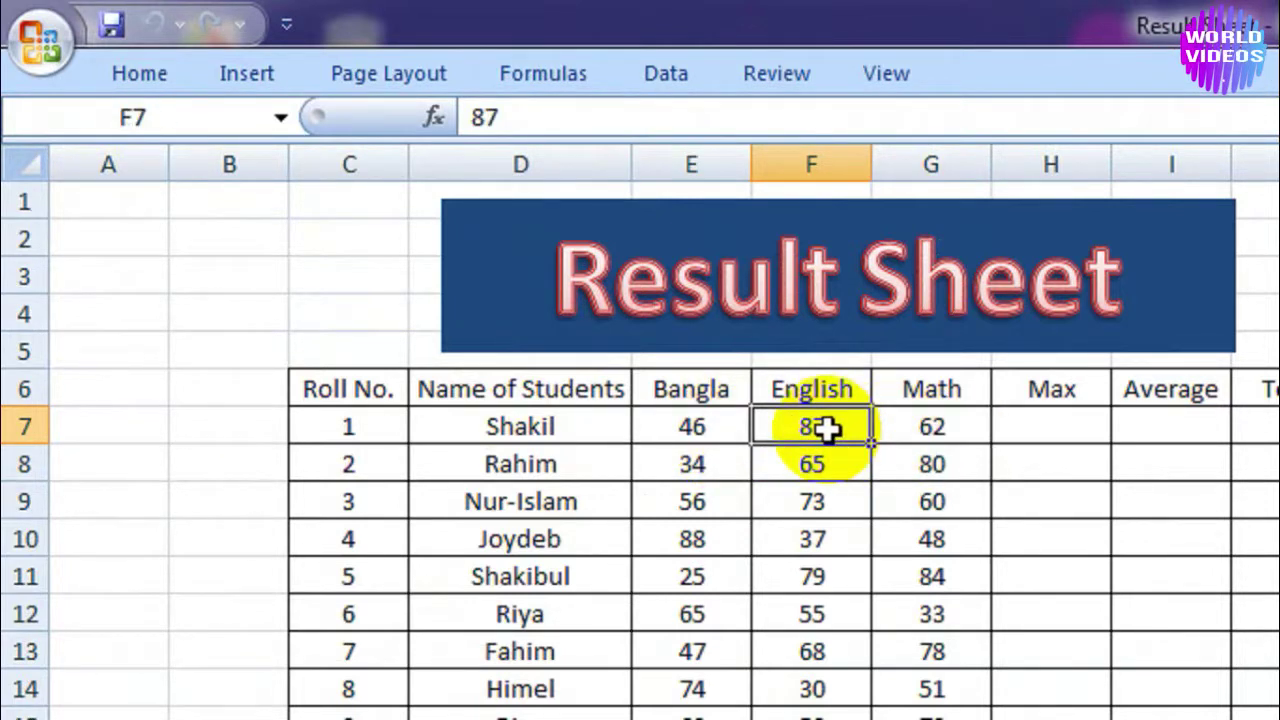
pyautogui.click(896, 432)
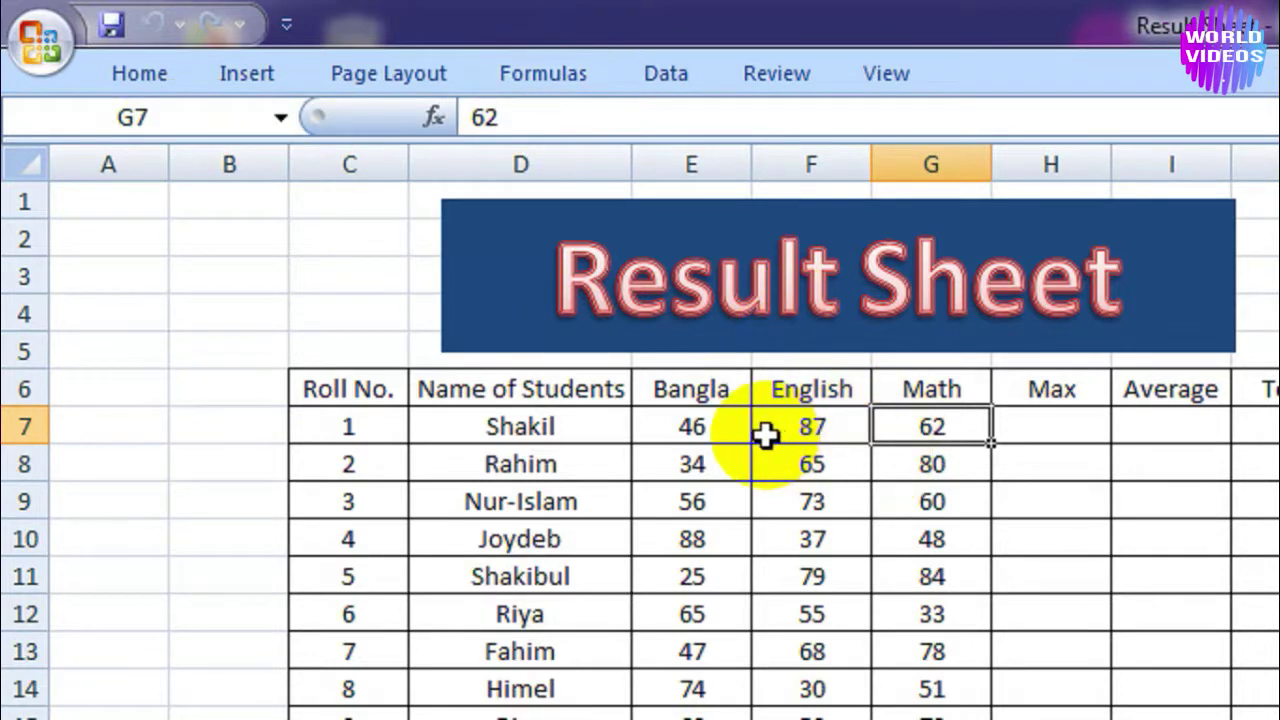
pyautogui.click(1041, 428)
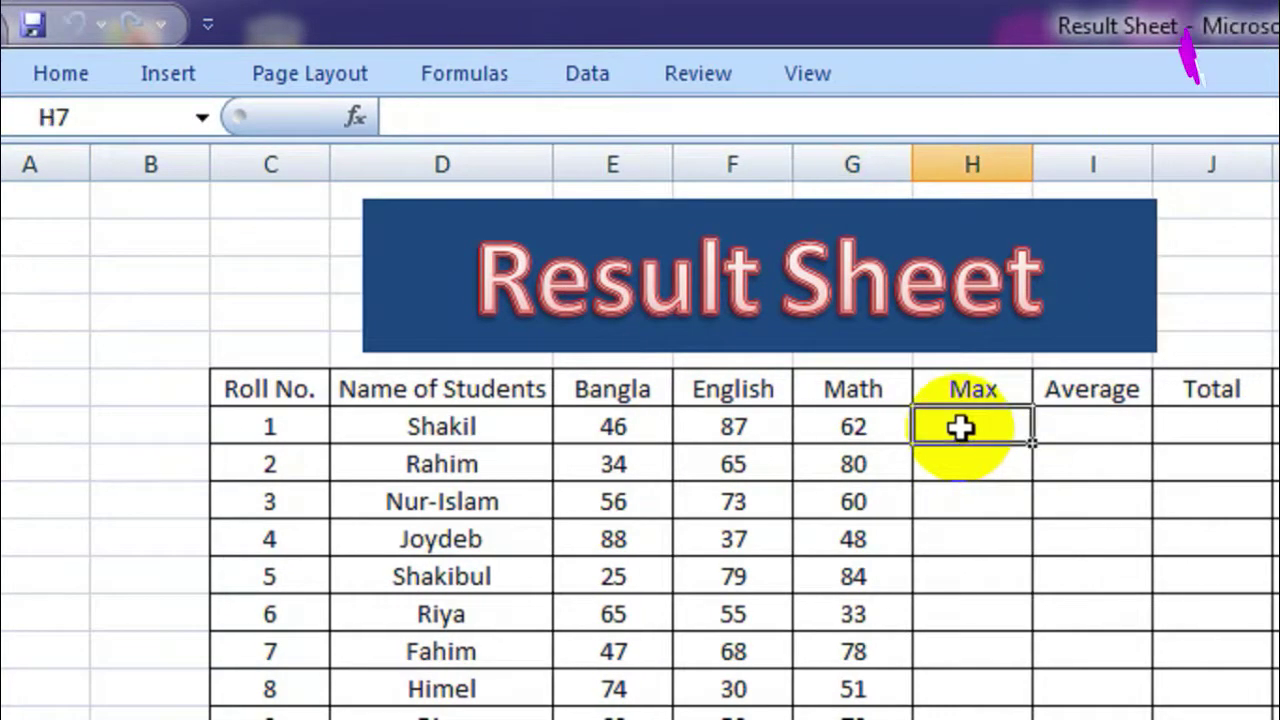
pyautogui.doubleClick(960, 428)
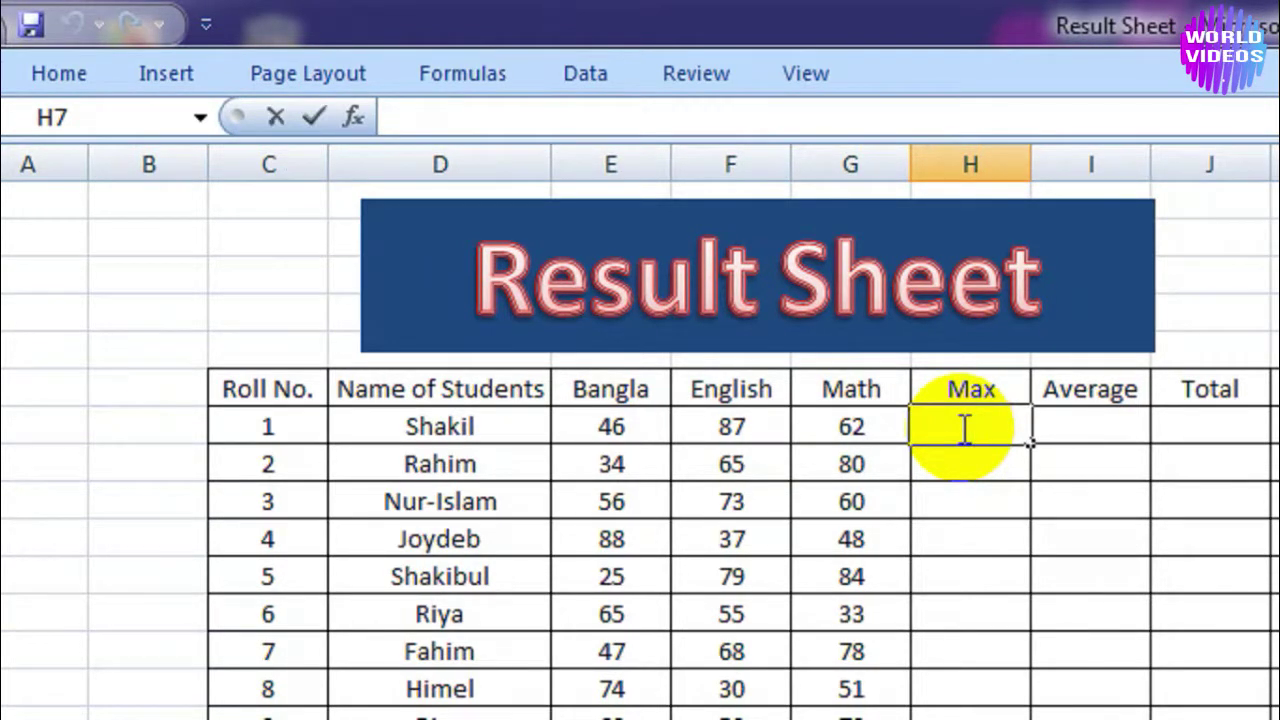
# Enter =max(e7:g7) in H7 so Shakil's Max shows 87.
pyautogui.write('=')
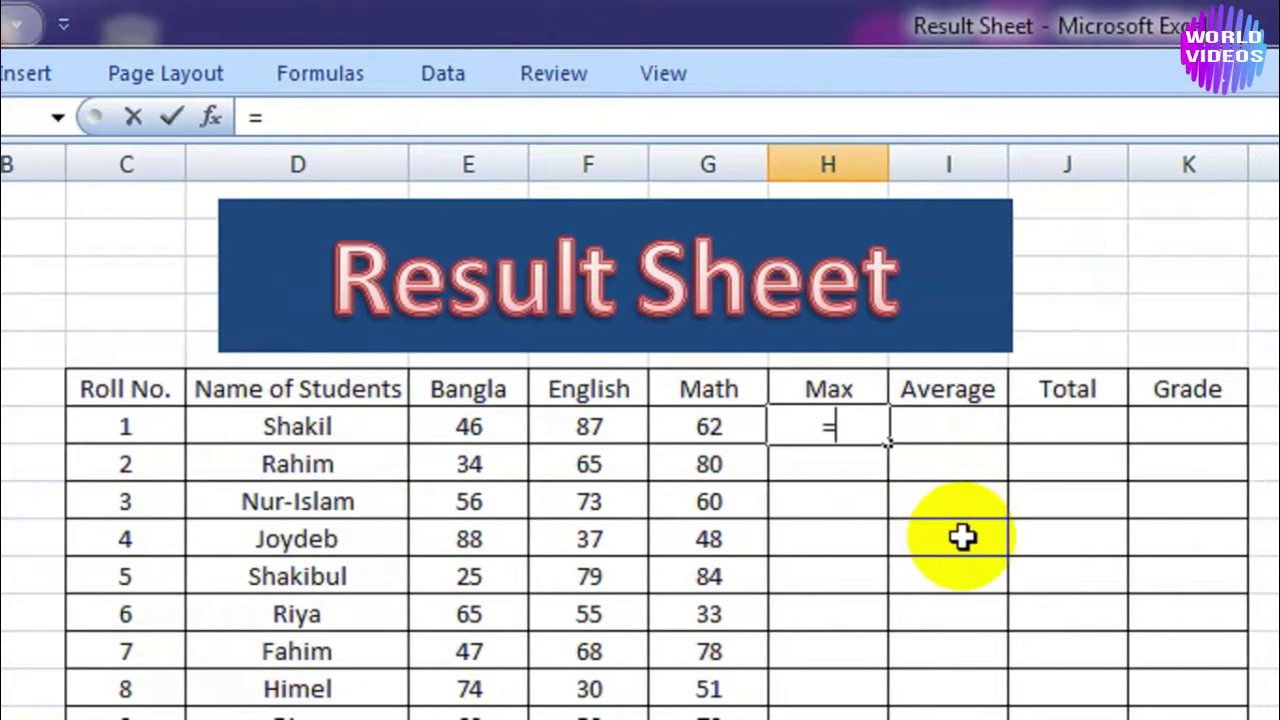
pyautogui.write('ma')
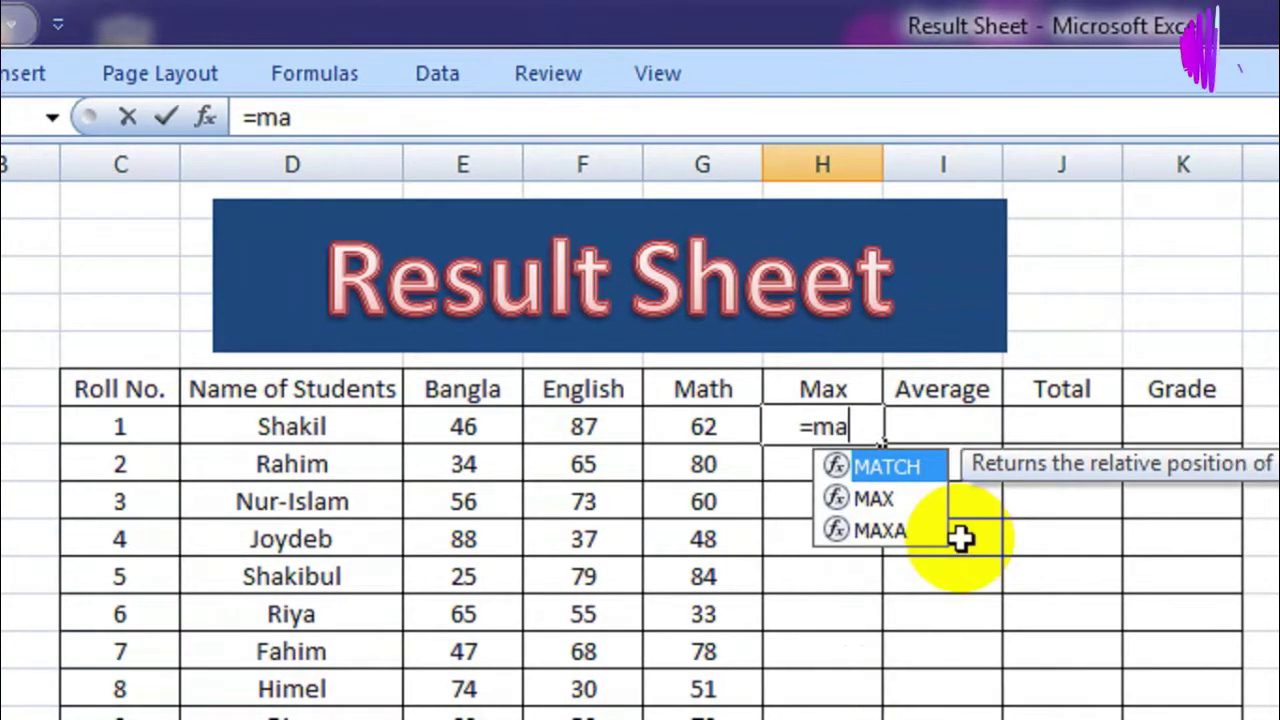
pyautogui.write('x')
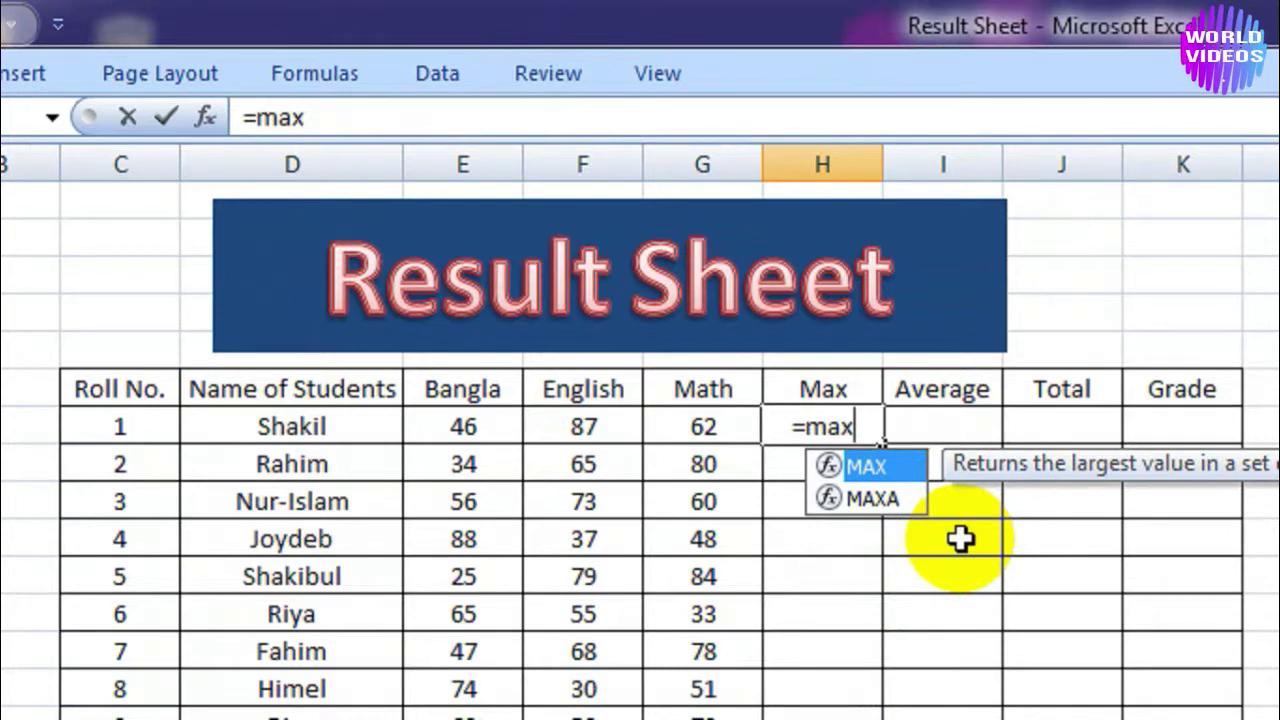
pyautogui.write('(')
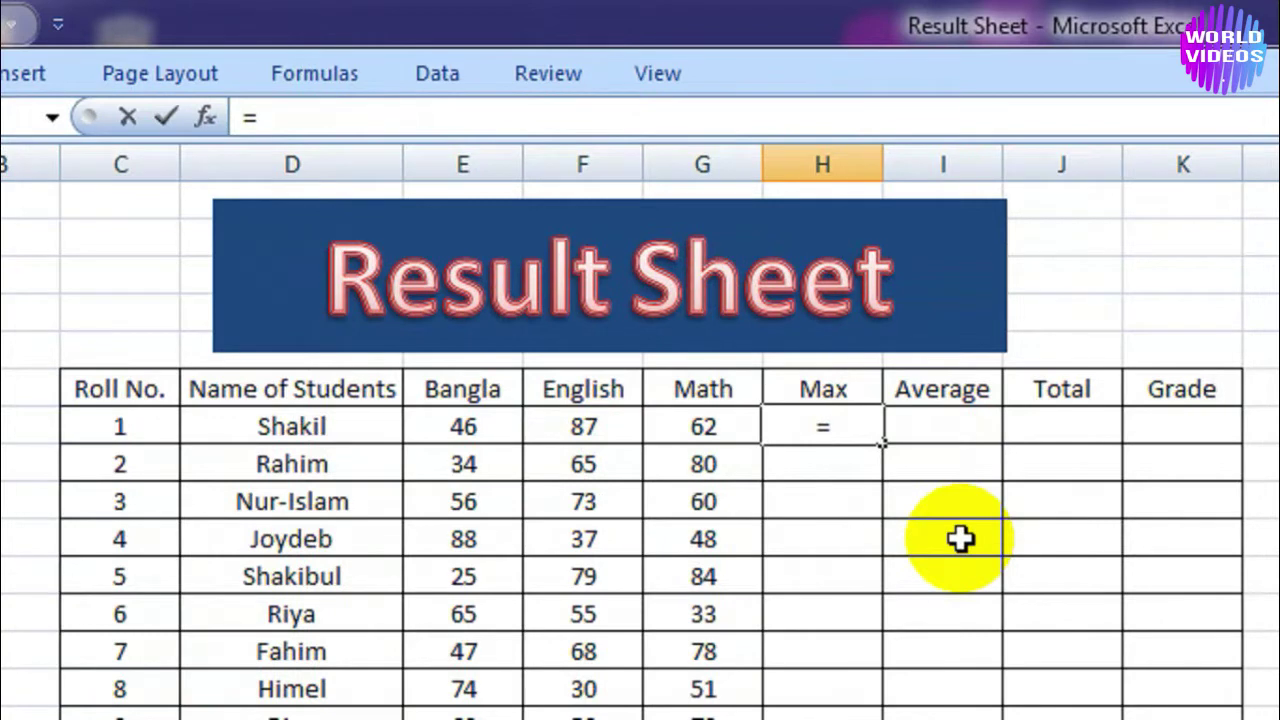
pyautogui.write('max')
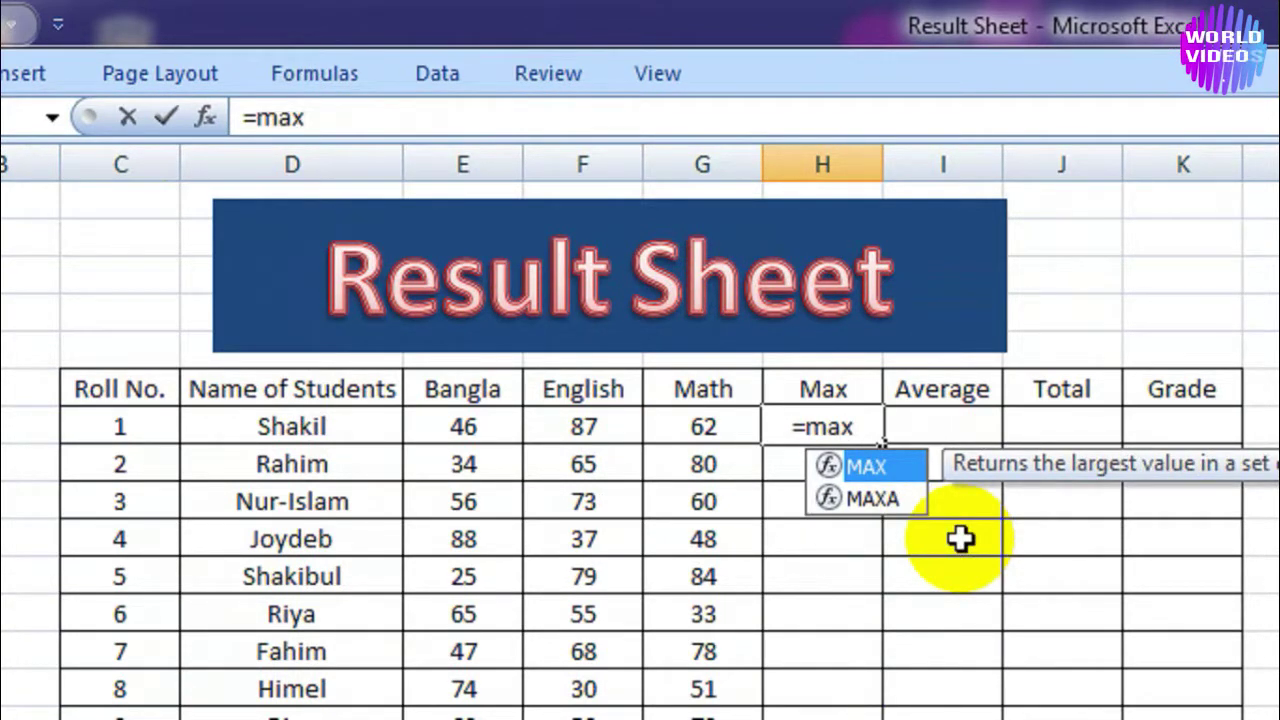
pyautogui.write('(')
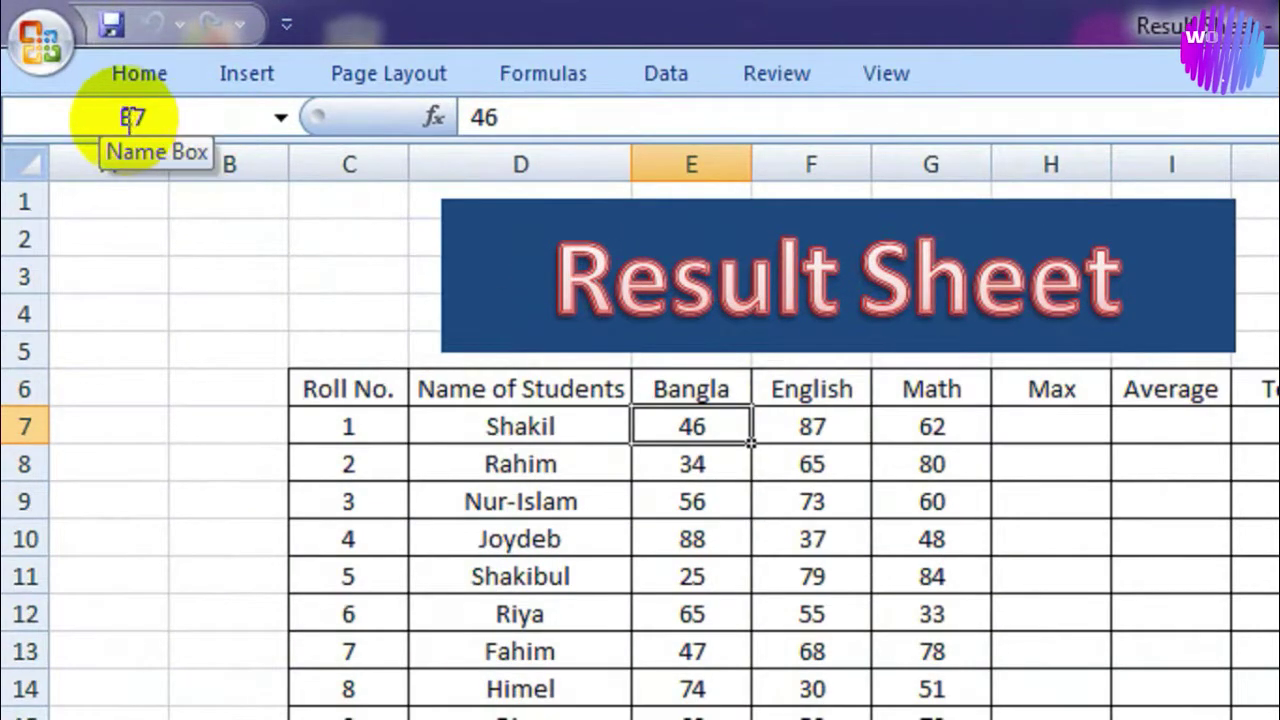
pyautogui.click(118, 117)
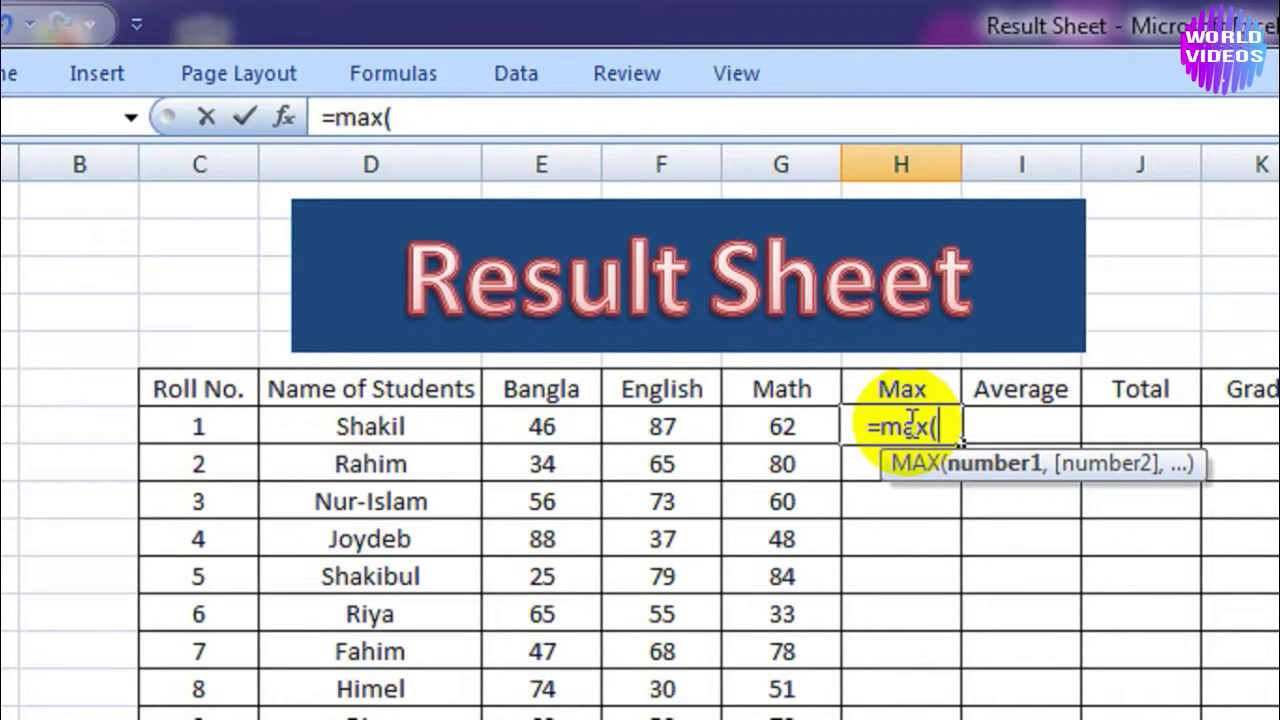
pyautogui.write('e')
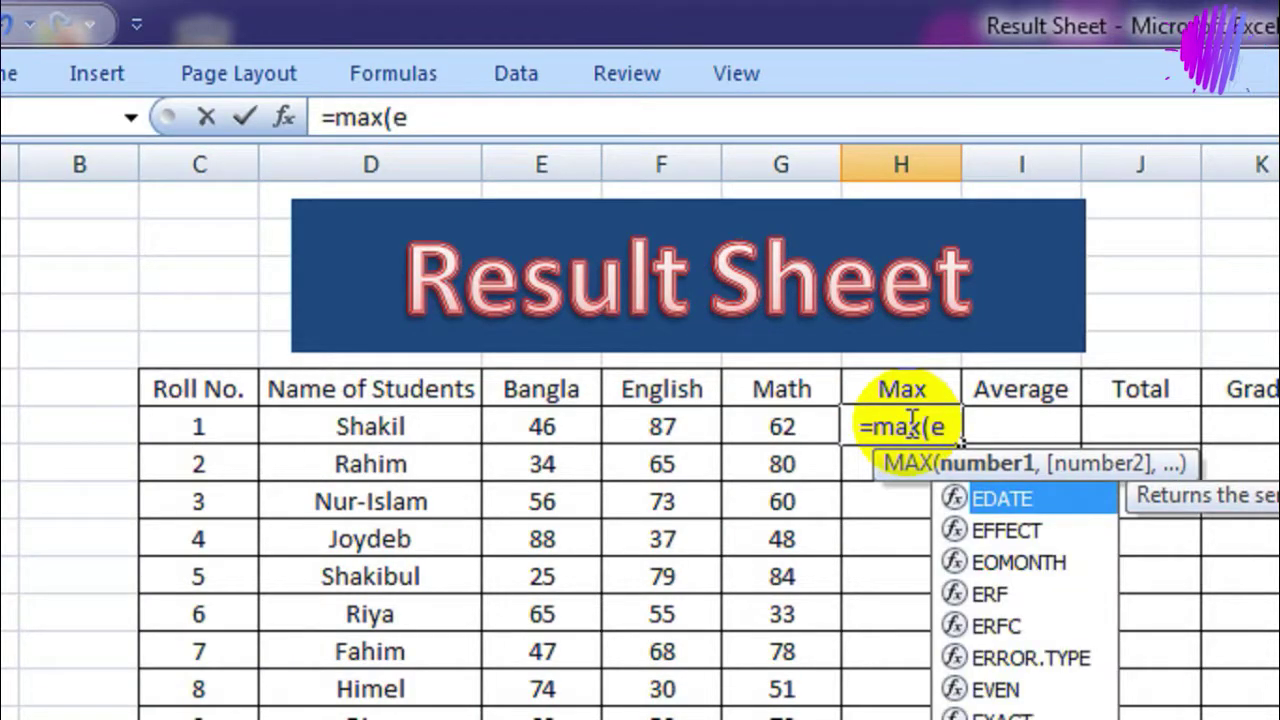
pyautogui.write('7')
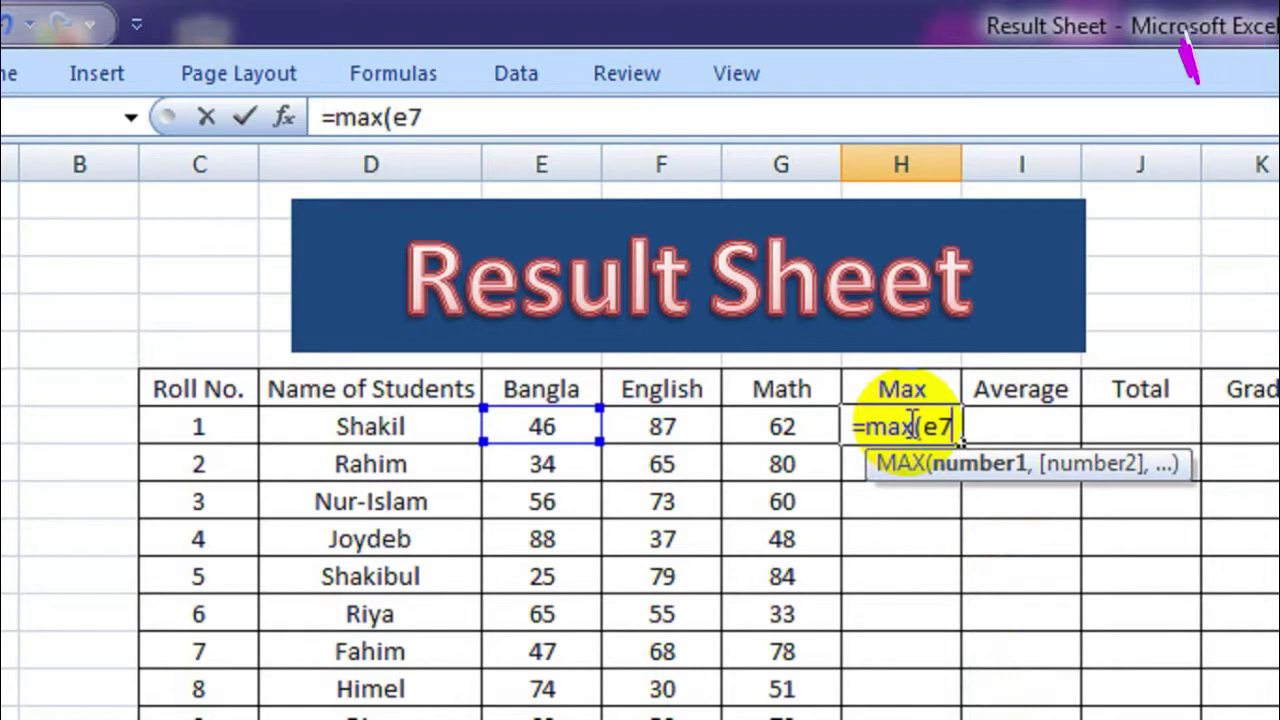
pyautogui.write(':')
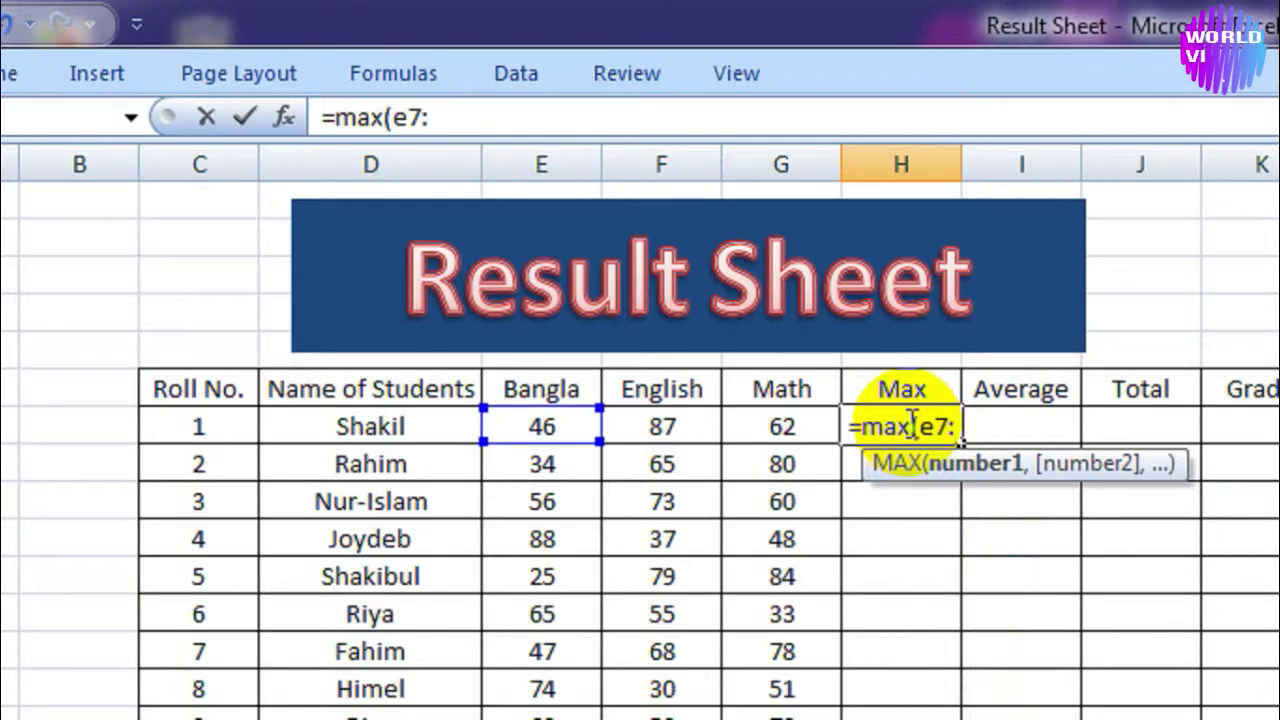
pyautogui.write('g7')
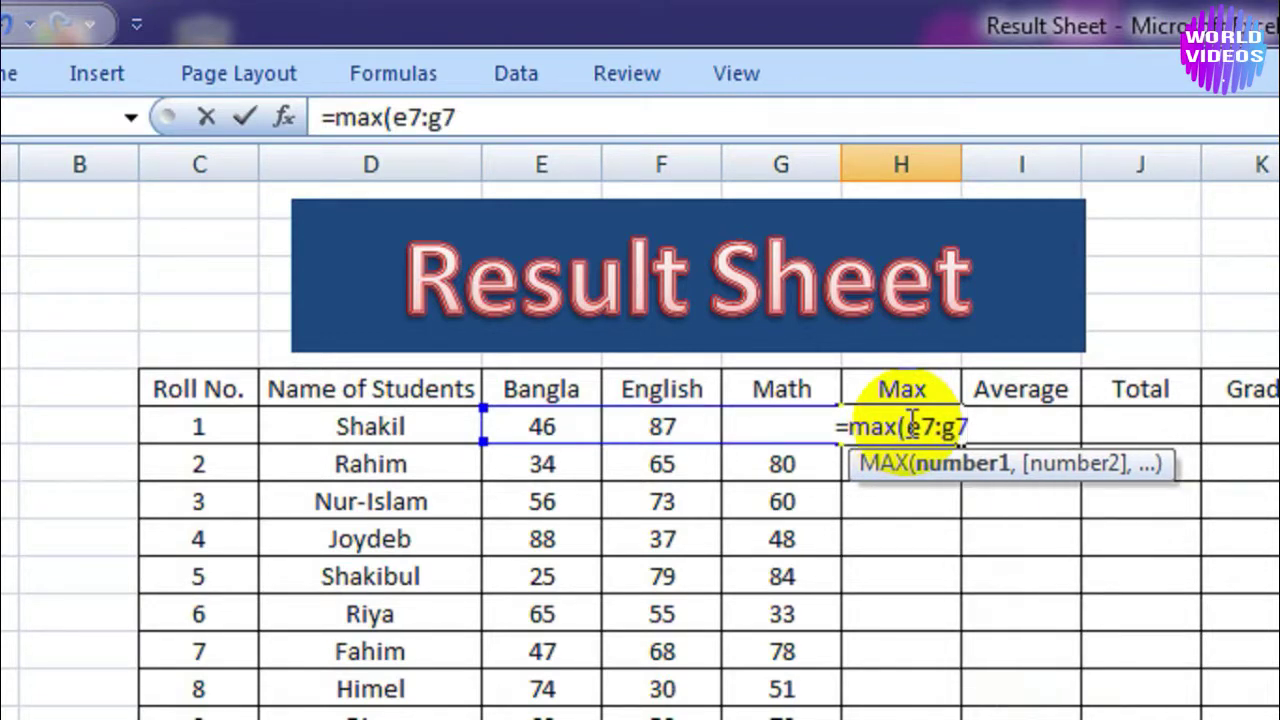
pyautogui.write(')')
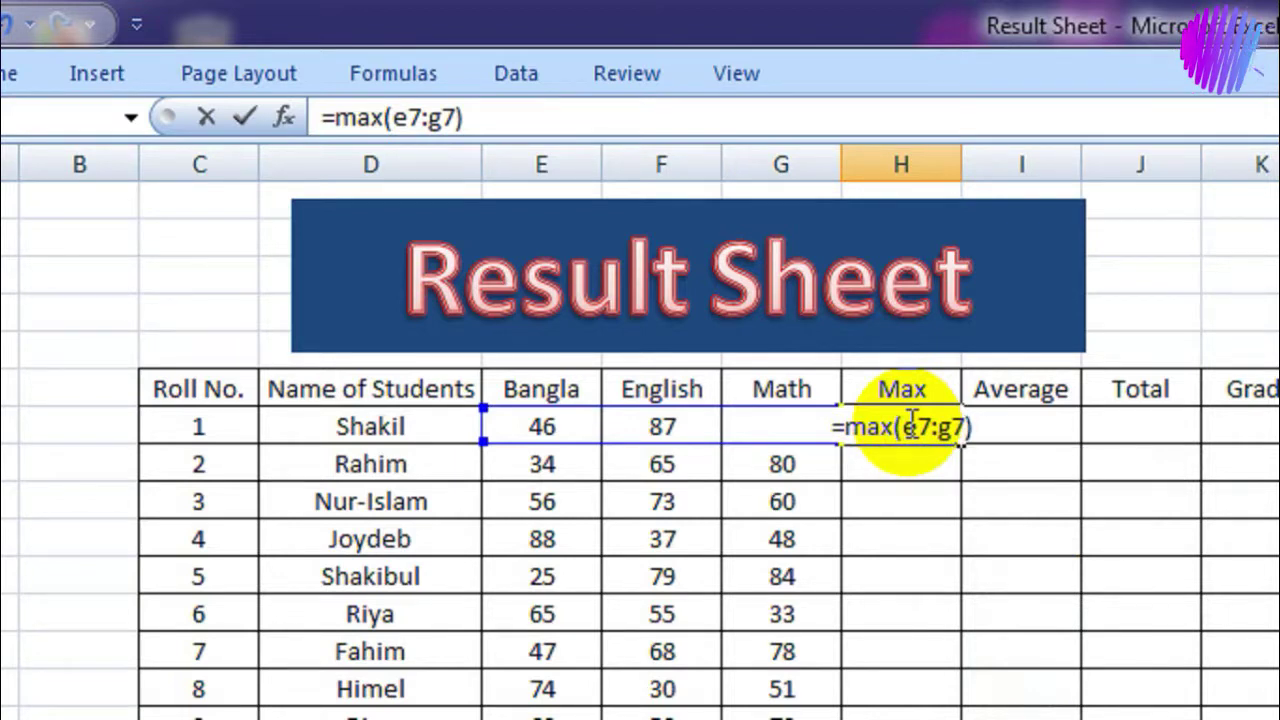
pyautogui.press('Return')
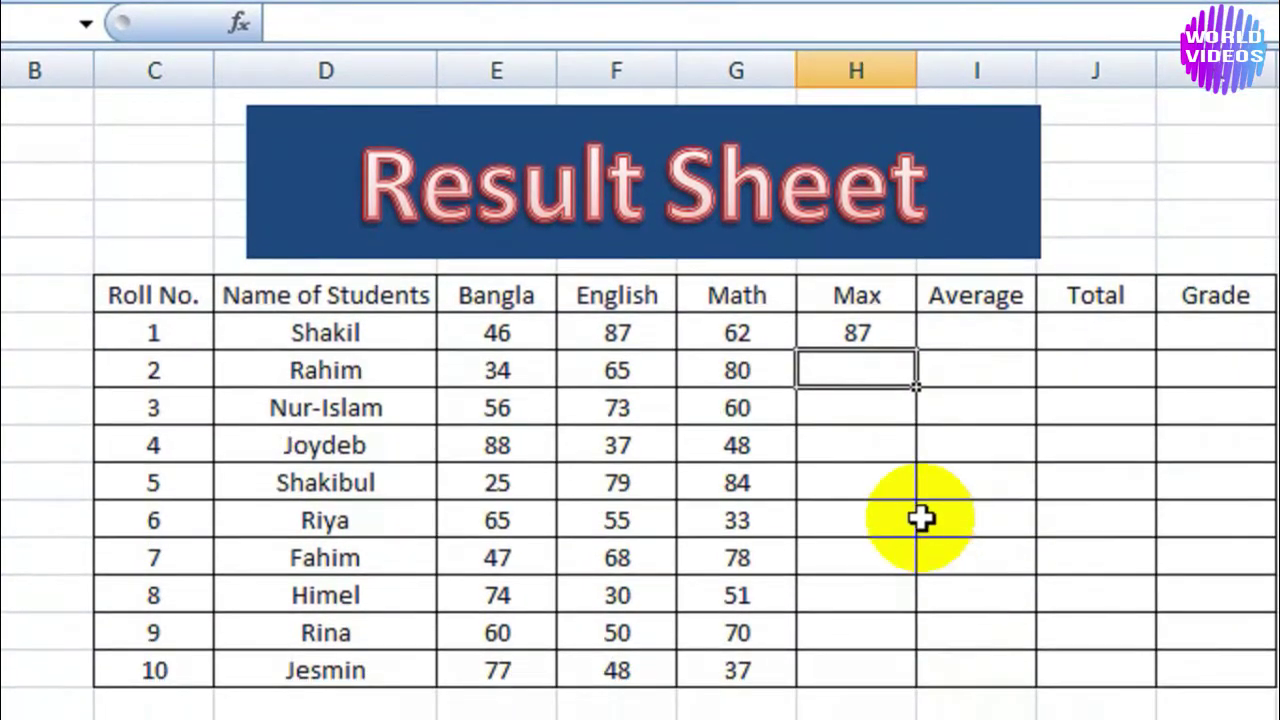
# Fill the Max formula from H7 down through all ten students' rows.
pyautogui.click(870, 395)
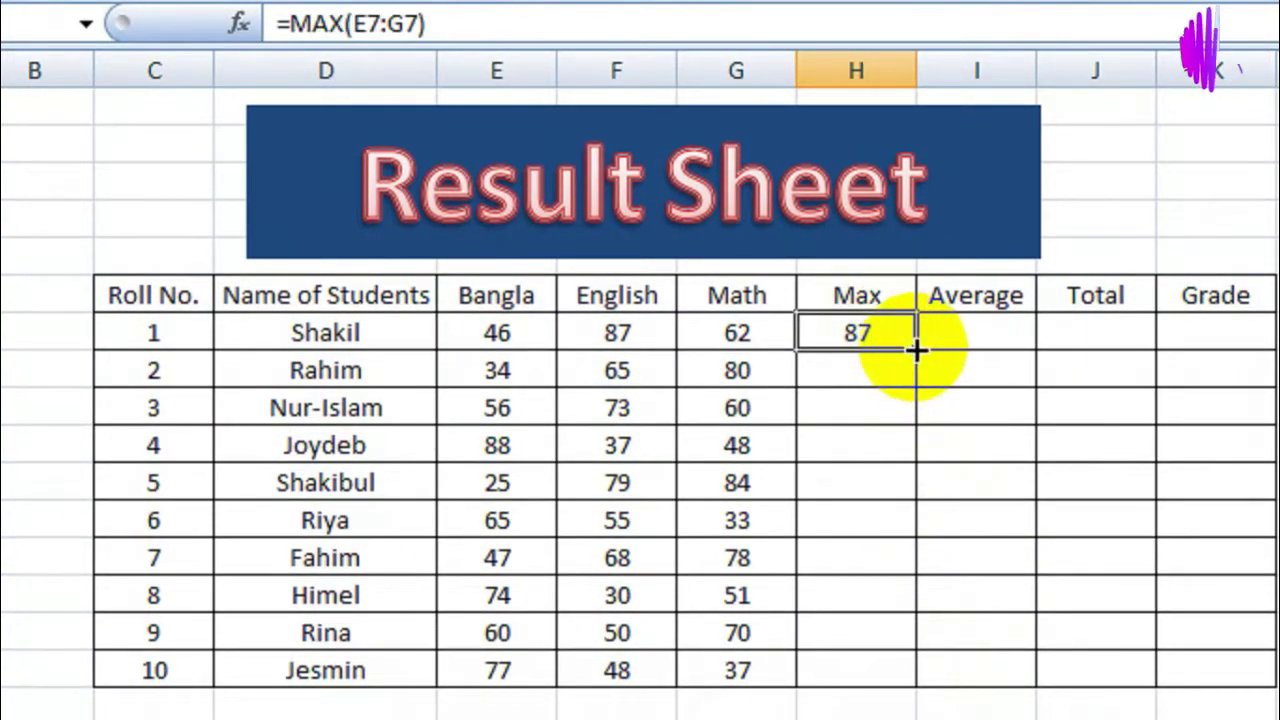
pyautogui.moveTo(915, 348); pyautogui.dragTo(913, 650)
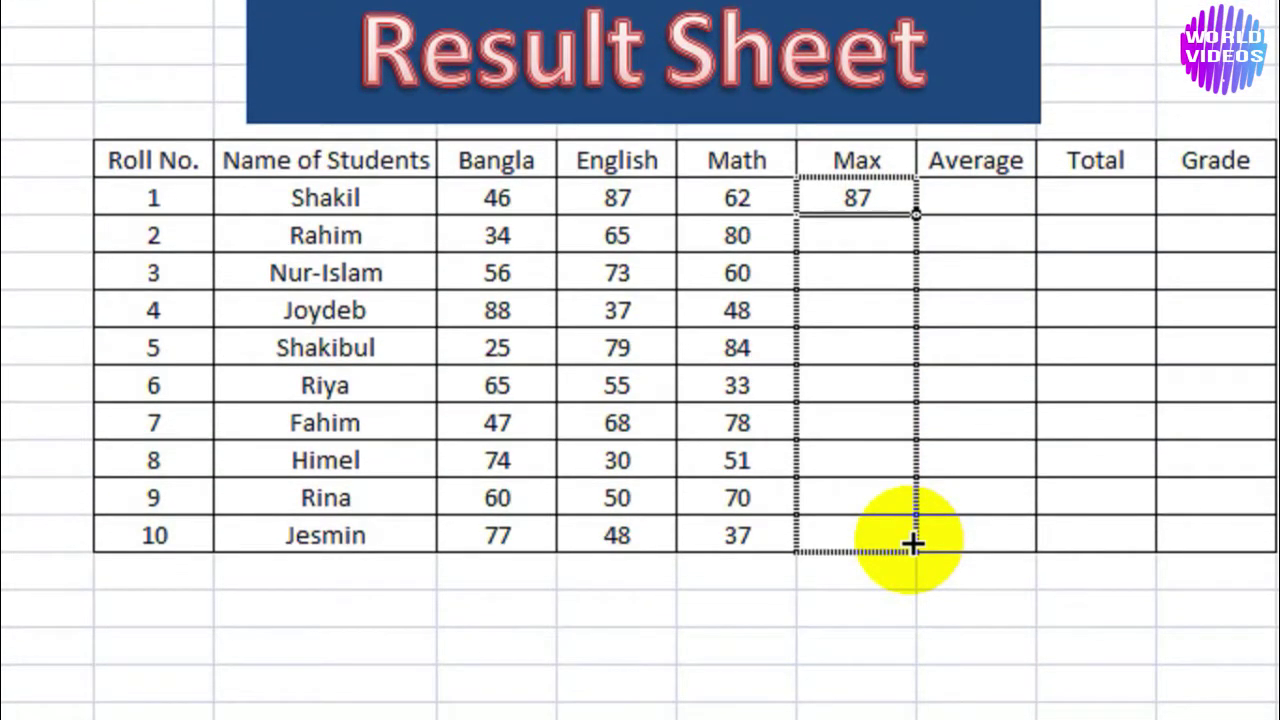
pyautogui.moveTo(913, 590); pyautogui.dragTo(910, 610)
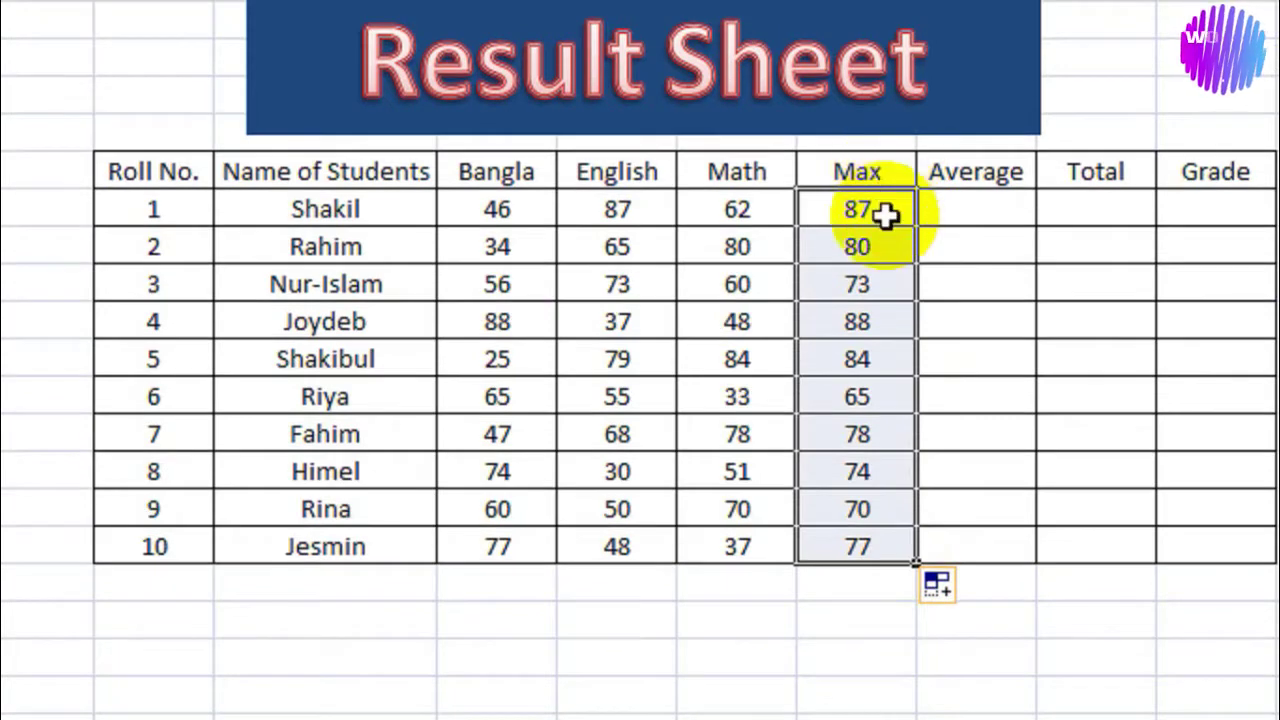
# Verify the first three students' Max values against their subject marks.
pyautogui.click(893, 205)
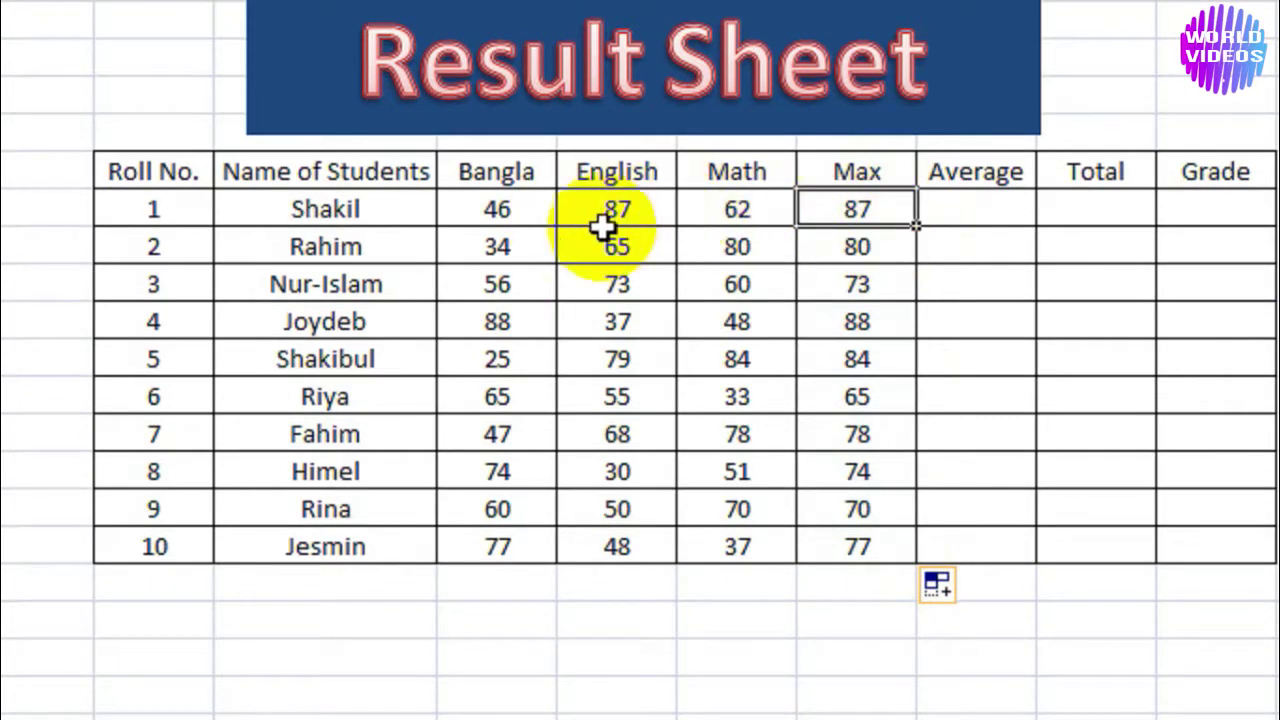
pyautogui.click(496, 222)
pyautogui.moveTo(496, 222); pyautogui.dragTo(612, 216)
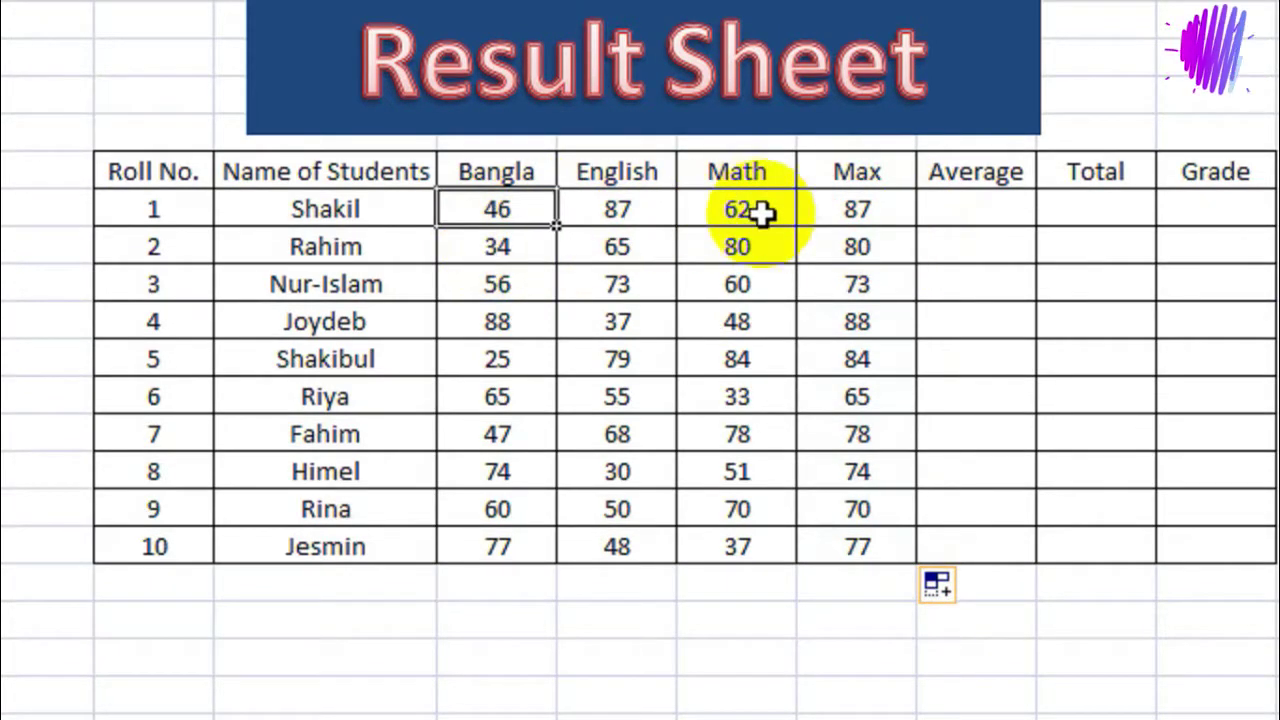
pyautogui.click(612, 216)
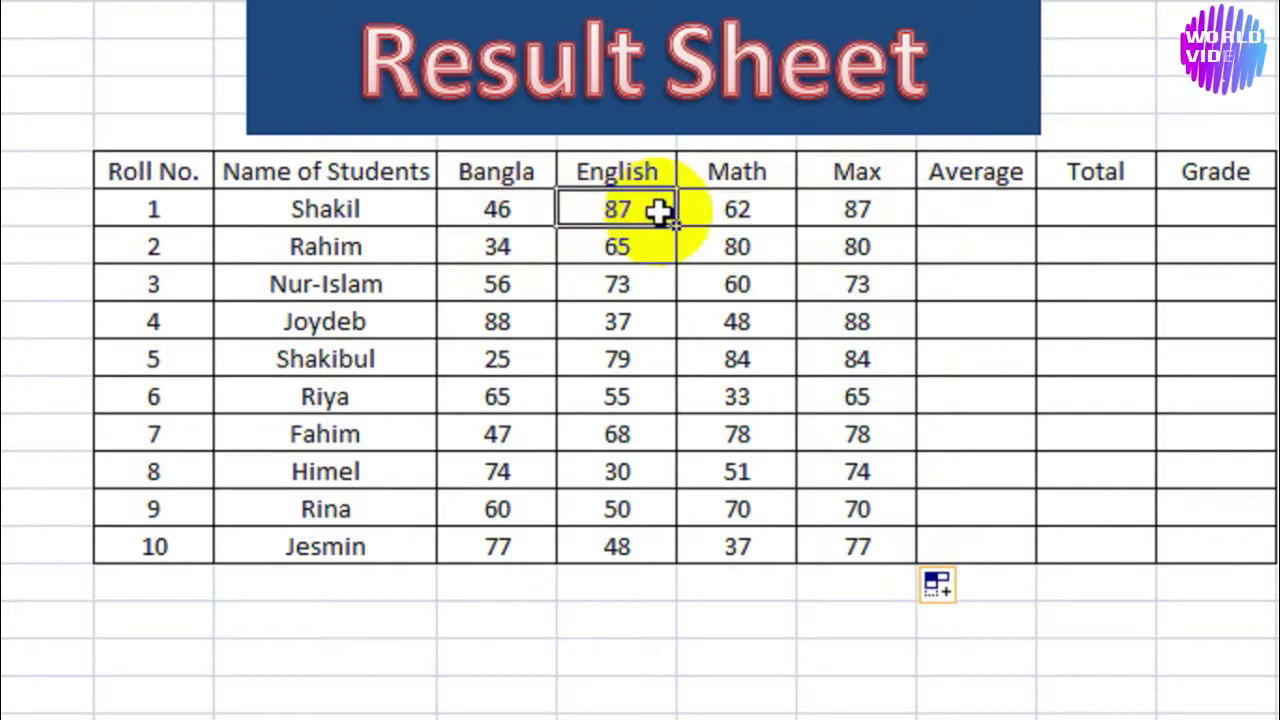
pyautogui.click(886, 210)
pyautogui.moveTo(528, 250); pyautogui.dragTo(737, 250)
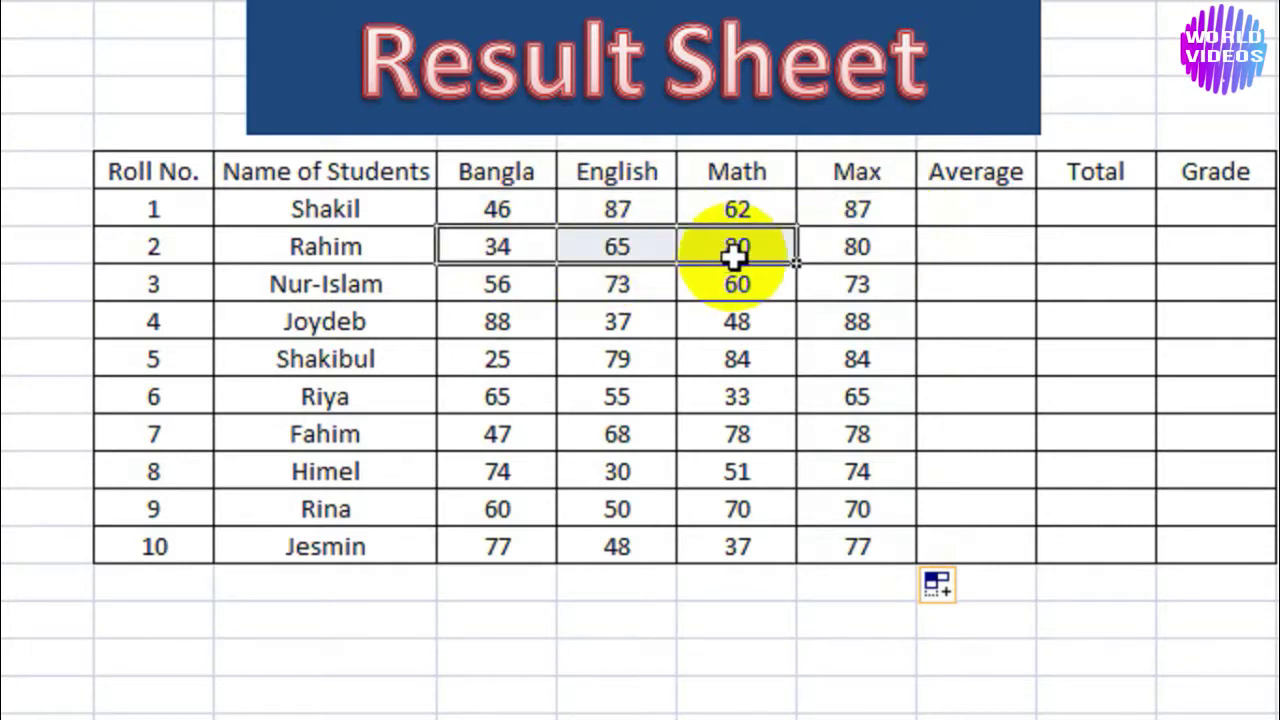
pyautogui.click(737, 245)
pyautogui.click(821, 245)
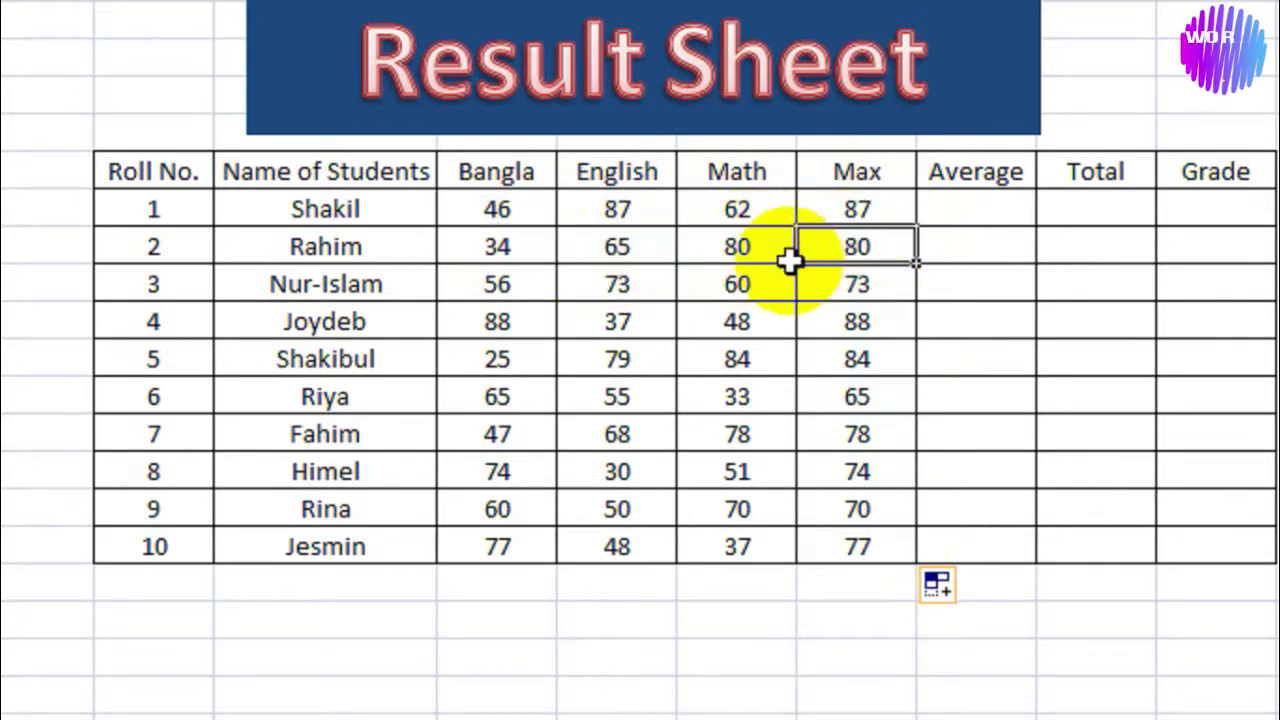
pyautogui.moveTo(530, 287); pyautogui.dragTo(724, 288)
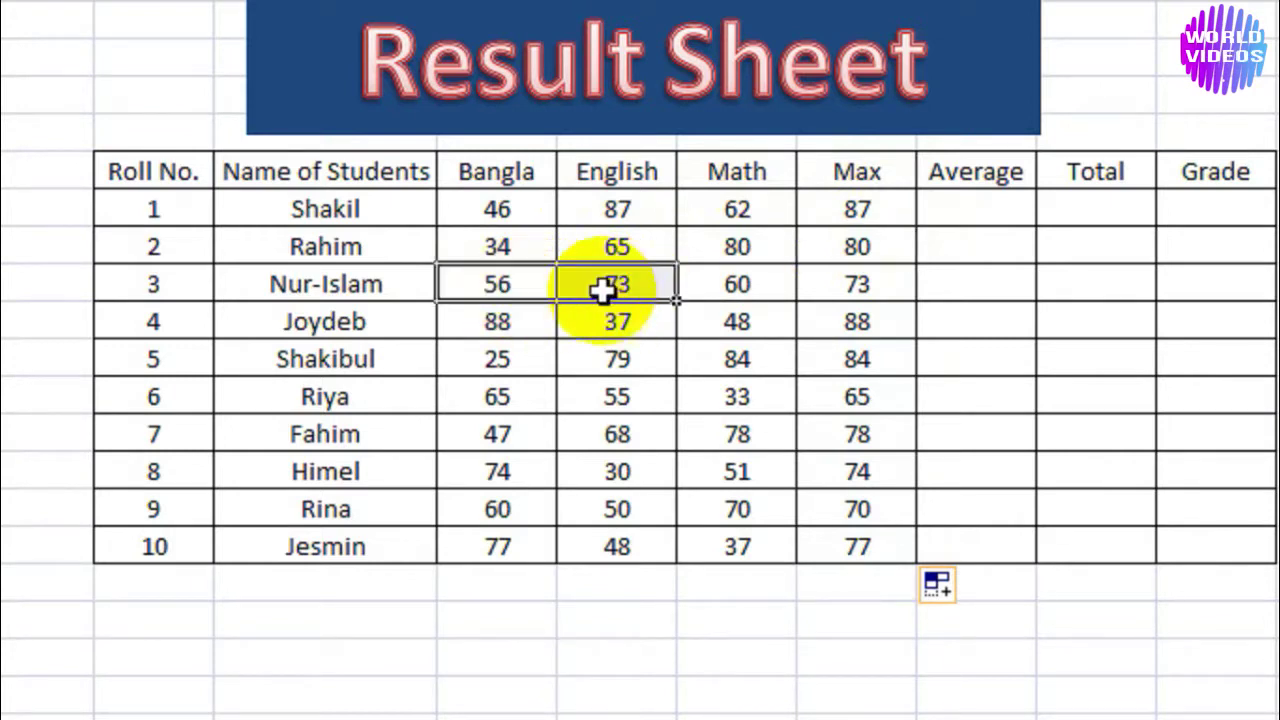
pyautogui.click(621, 288)
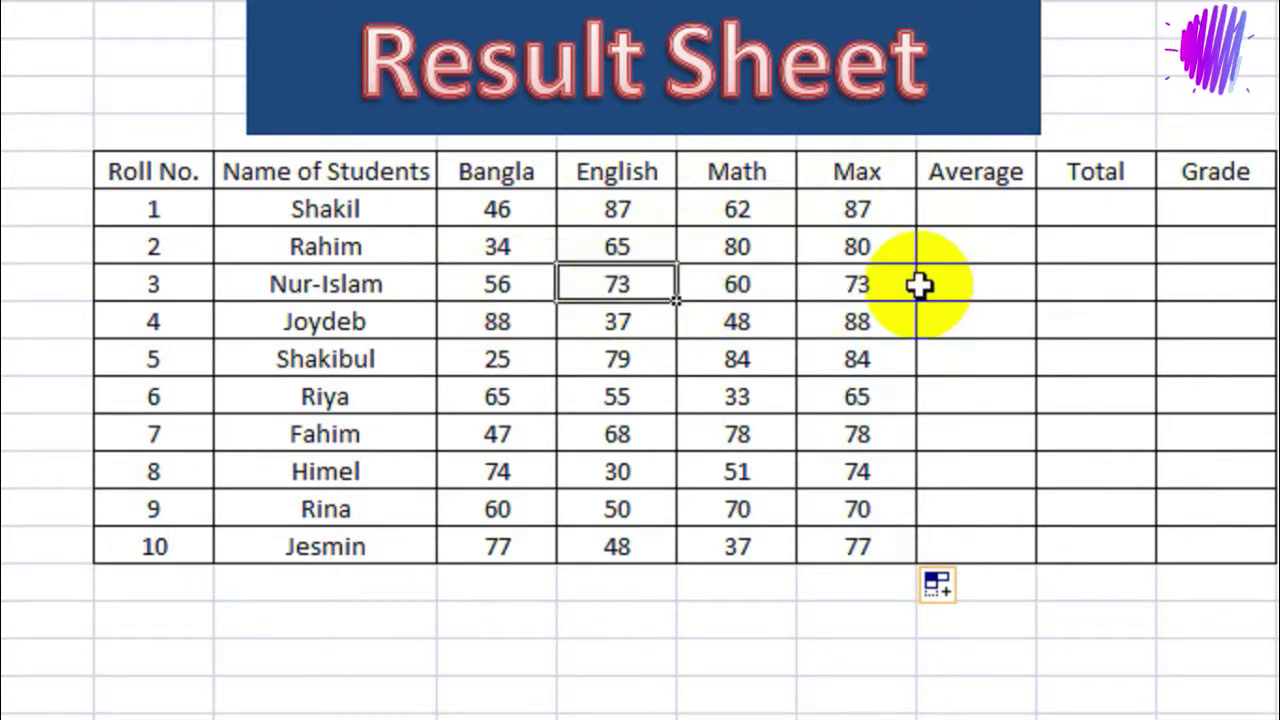
pyautogui.click(886, 285)
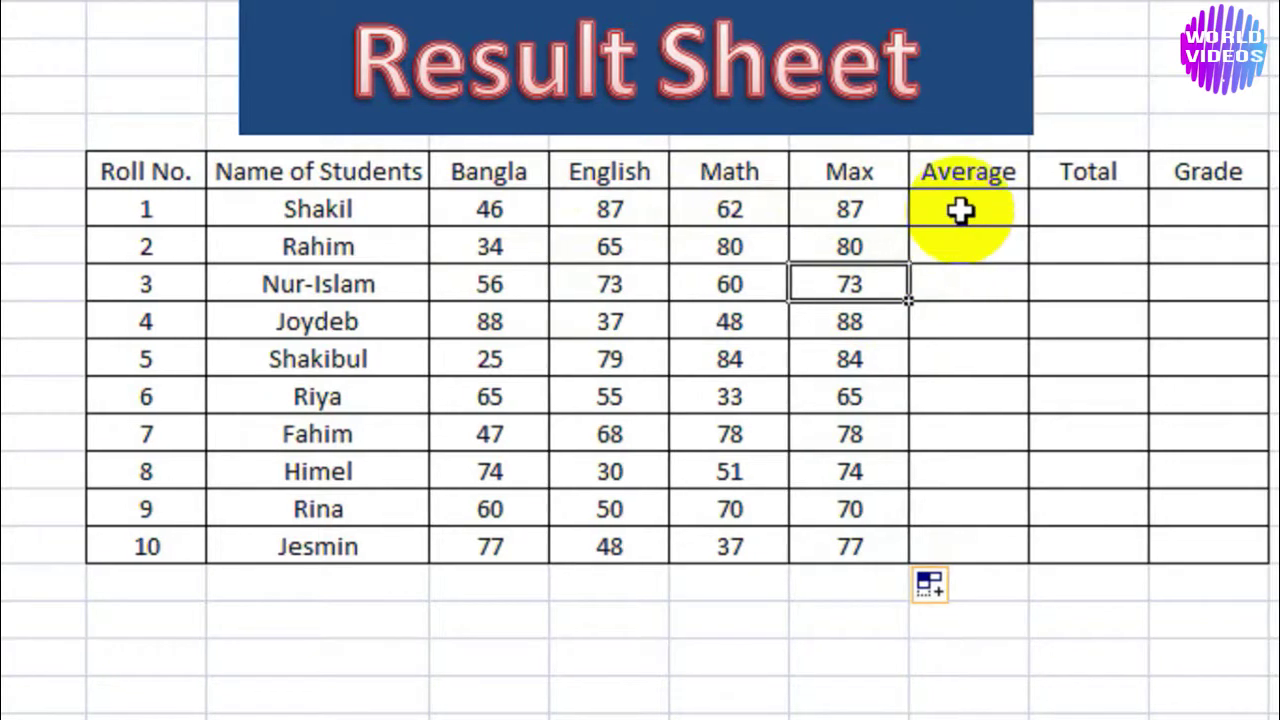
# In Shakil's Average cell, type =average(e7:g7).
pyautogui.click(960, 207)
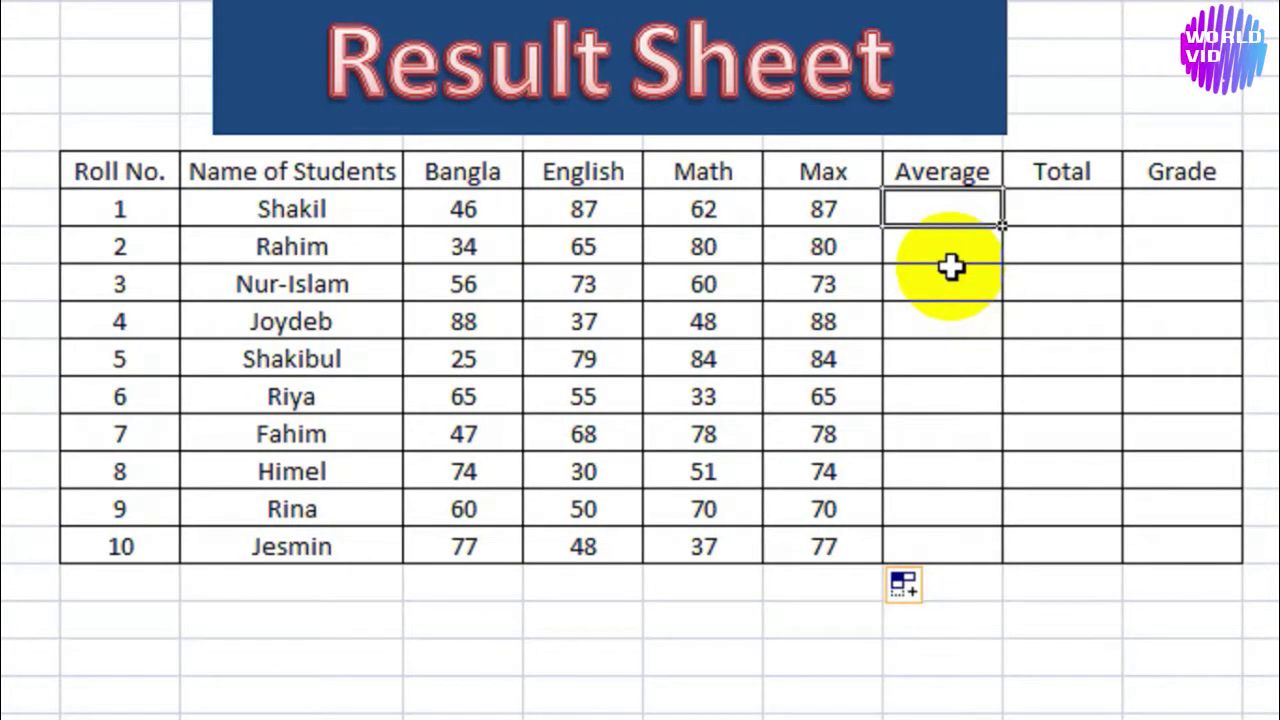
pyautogui.write('=')
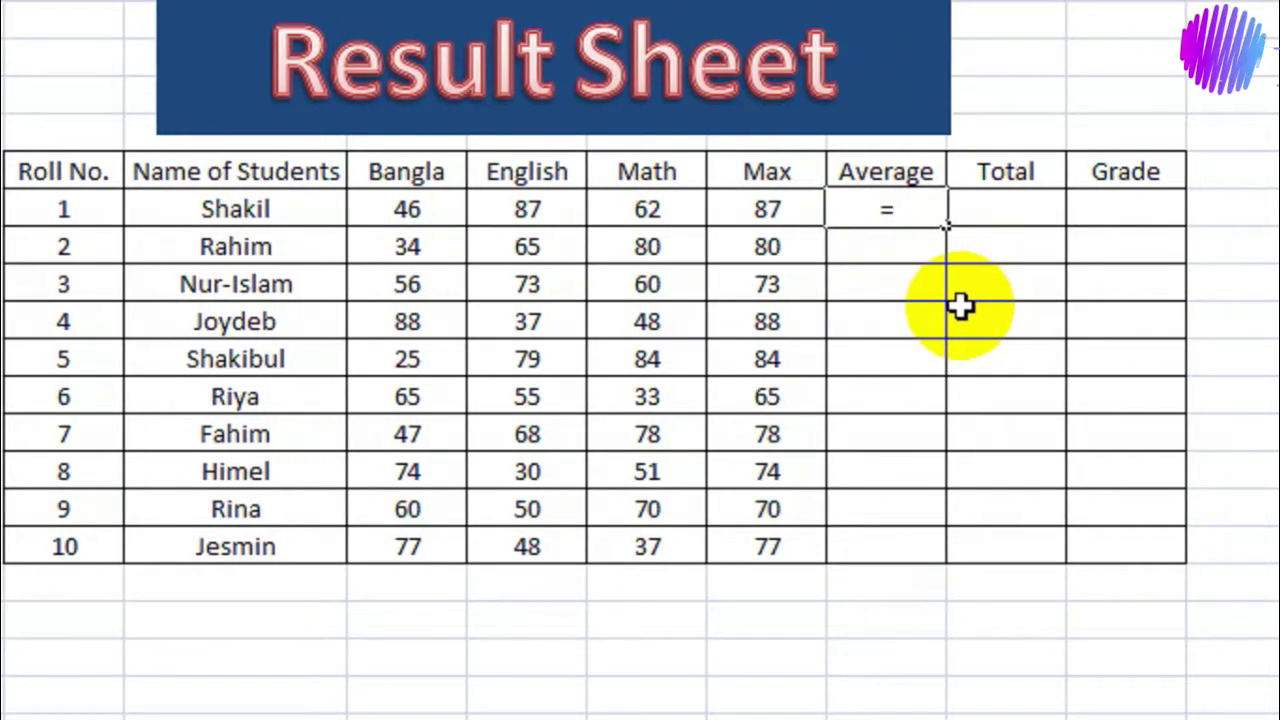
pyautogui.write('a')
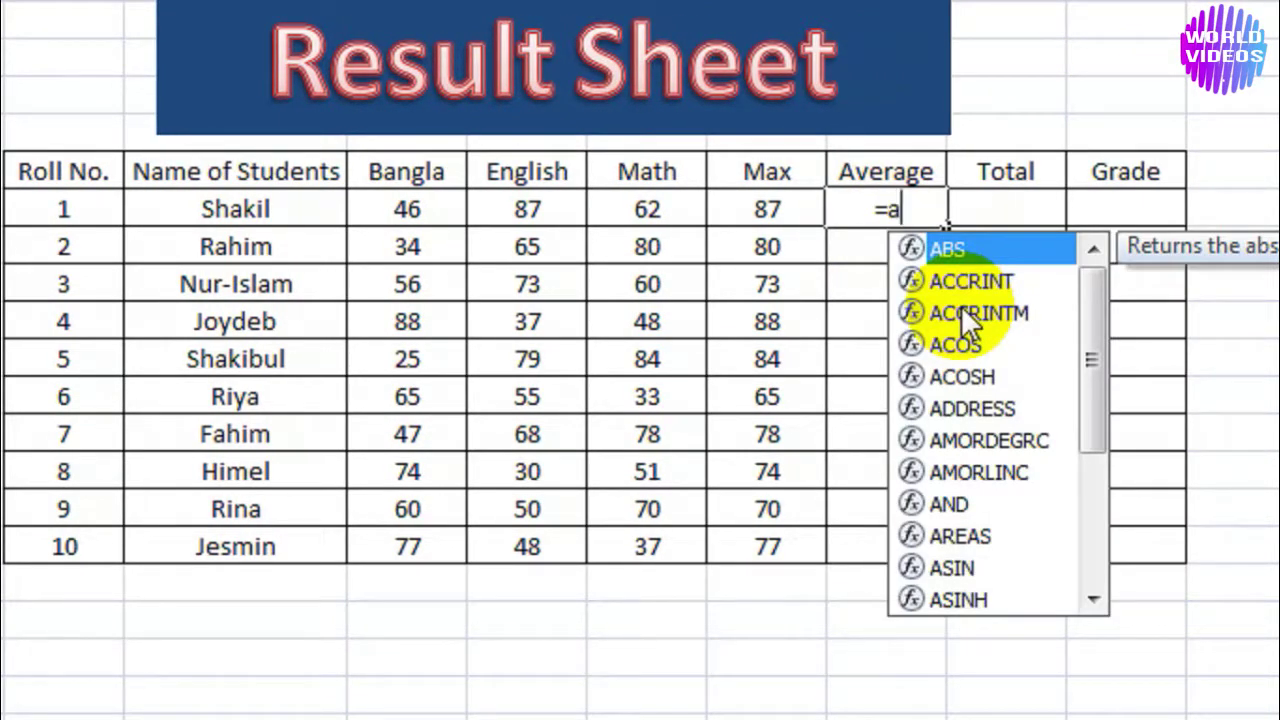
pyautogui.write('verag')
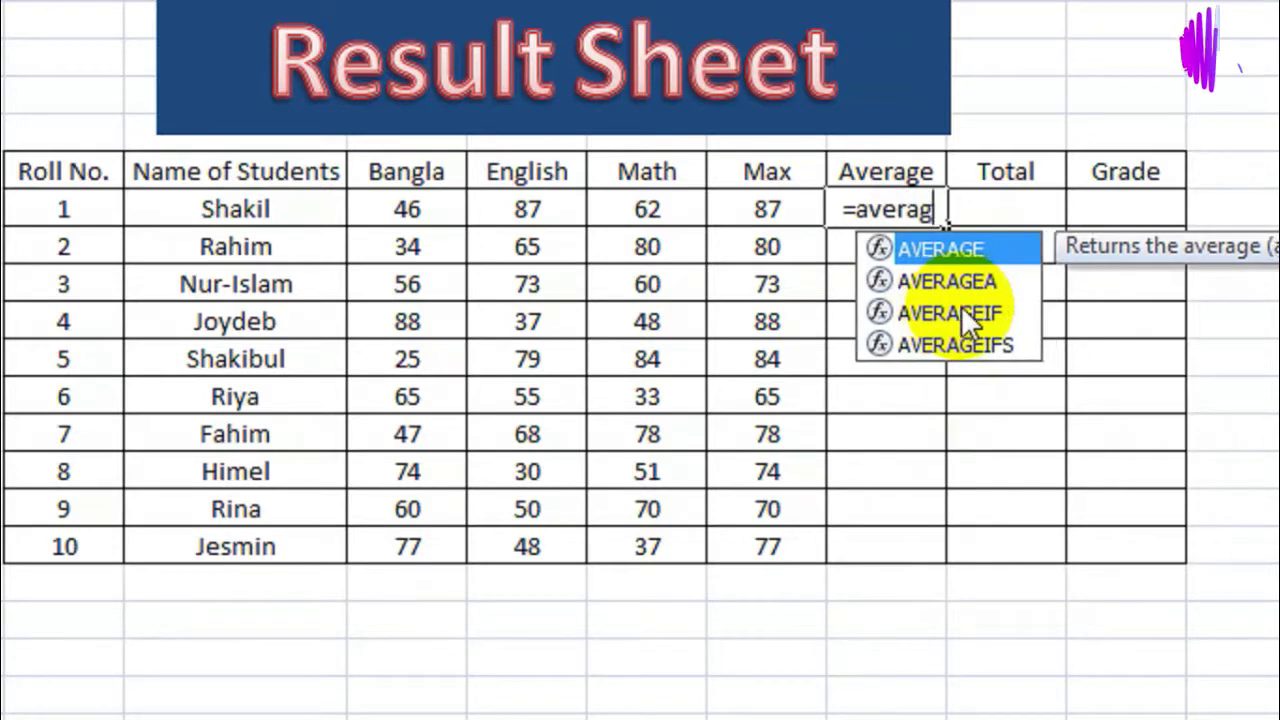
pyautogui.write('e(')
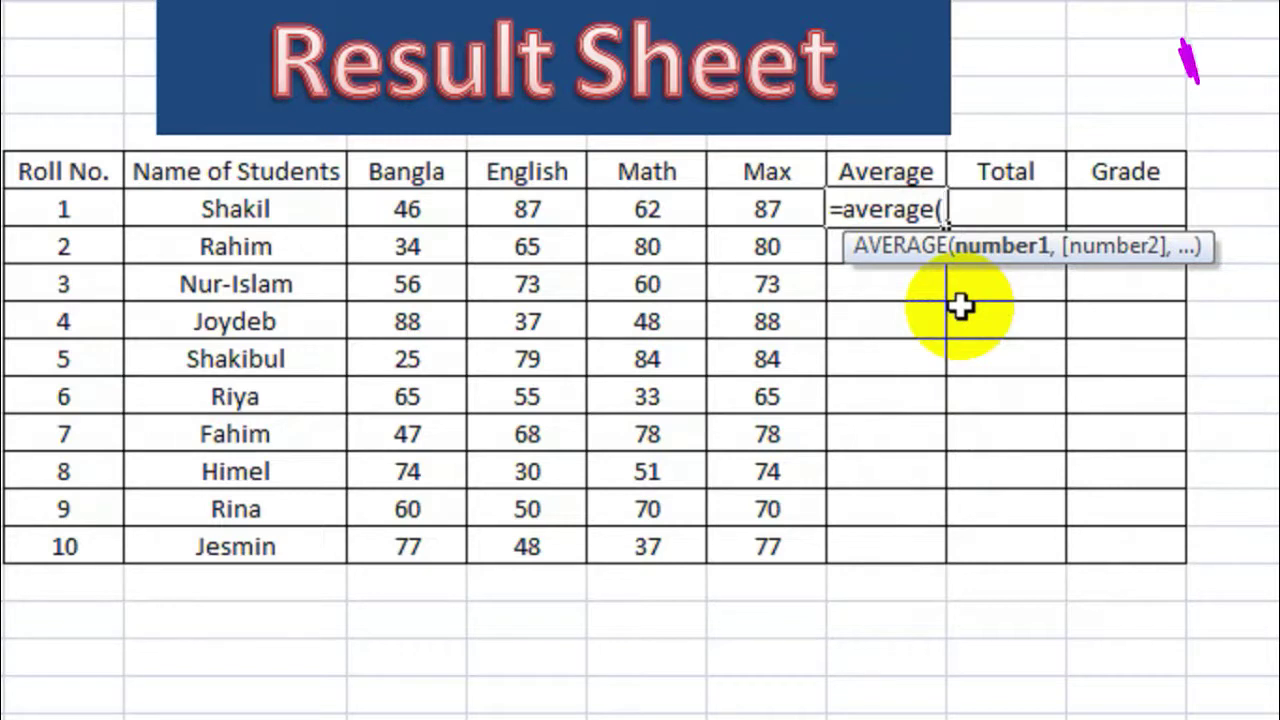
pyautogui.write('e')
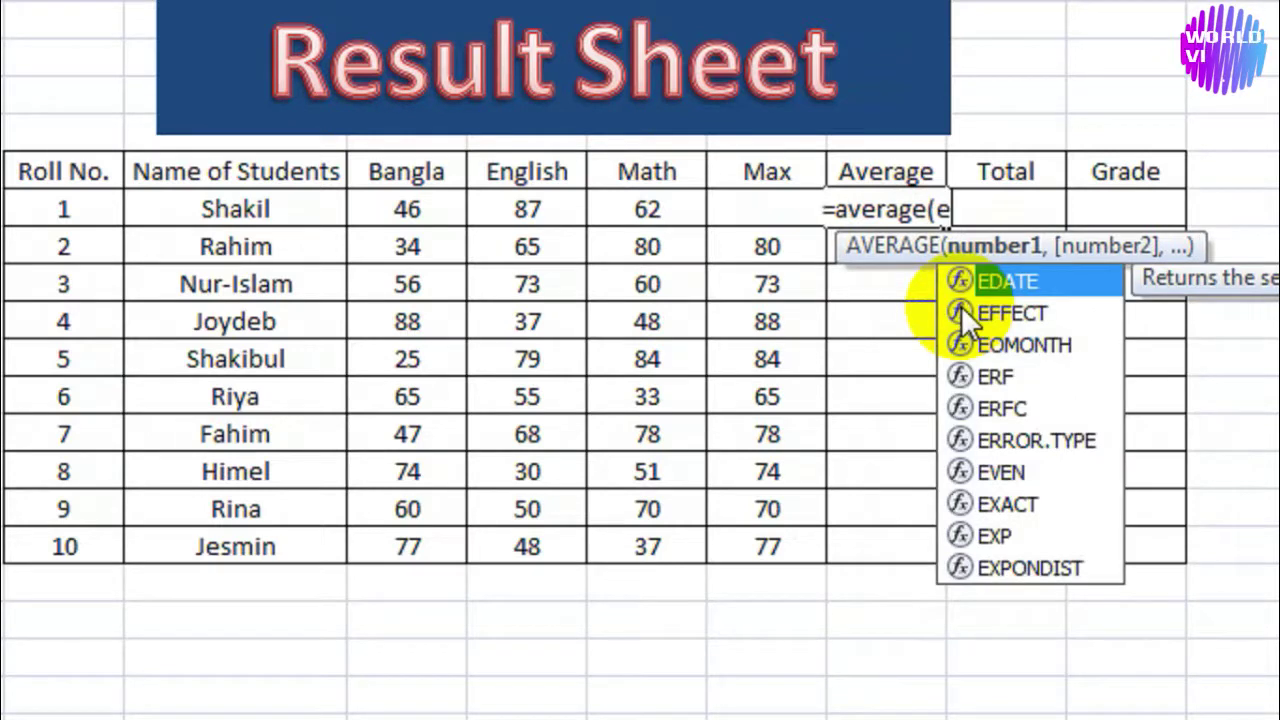
pyautogui.write('7')
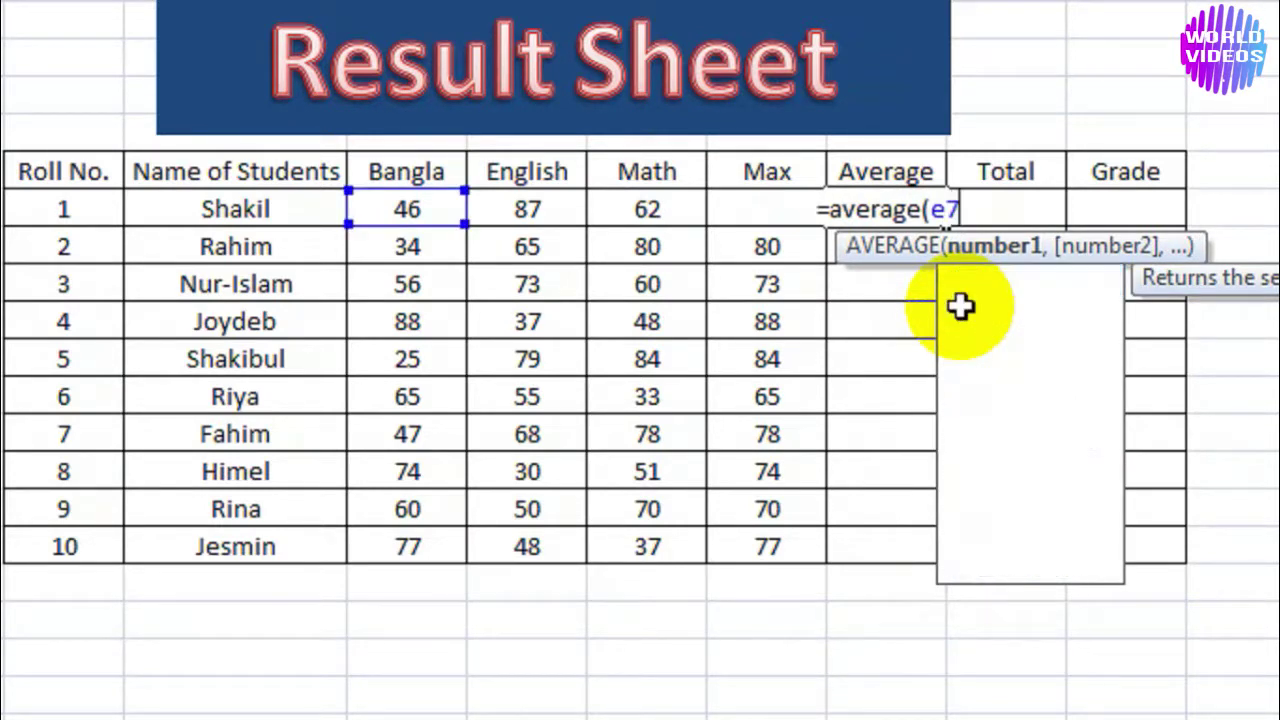
pyautogui.write(':')
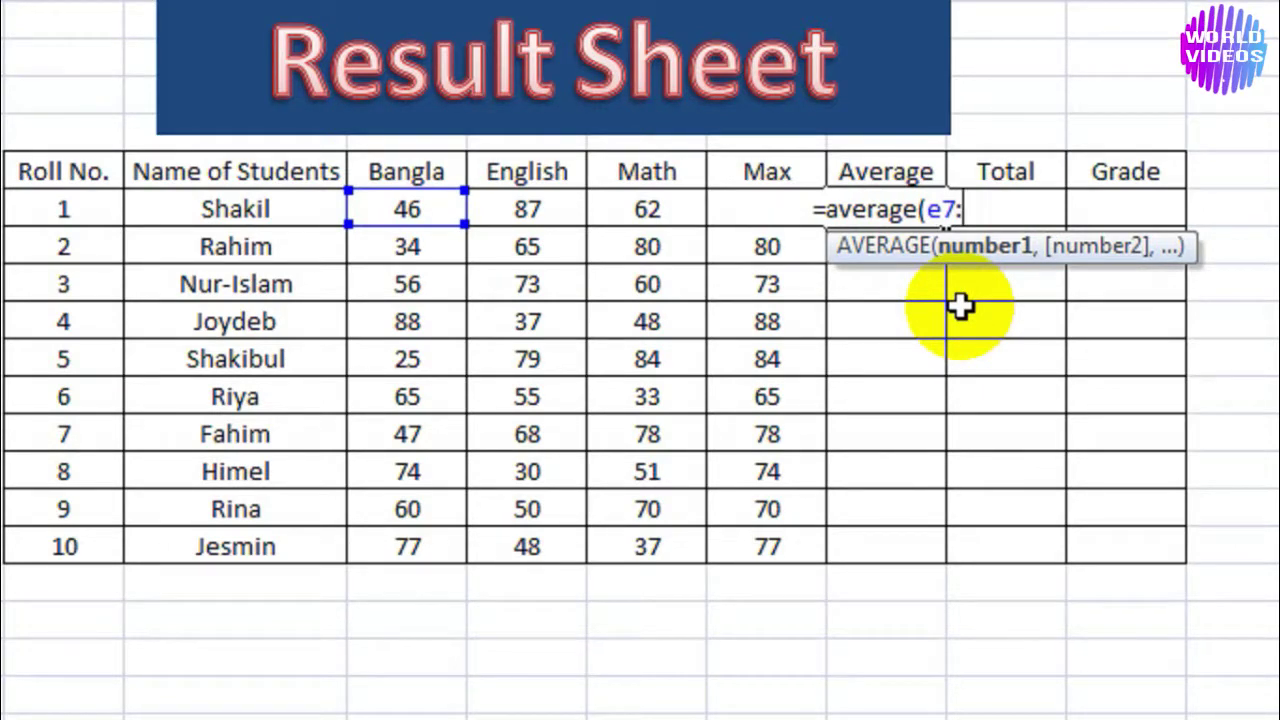
pyautogui.write('g')
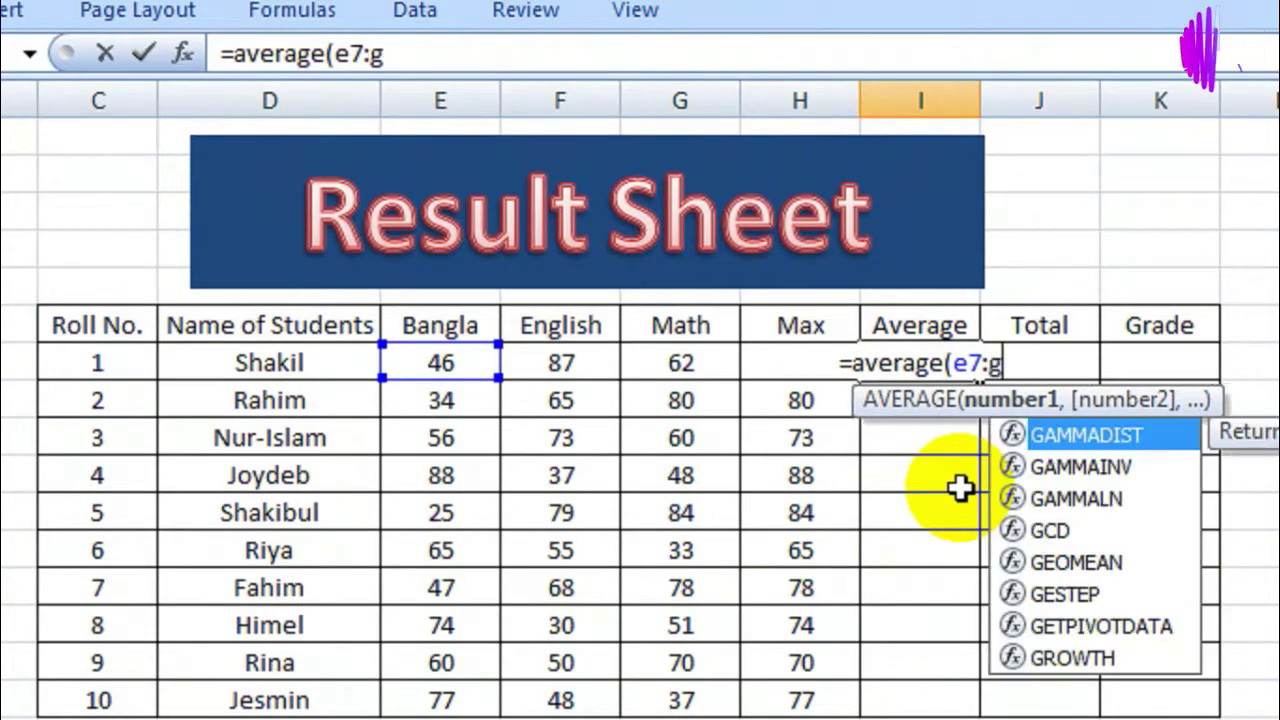
pyautogui.write('7')
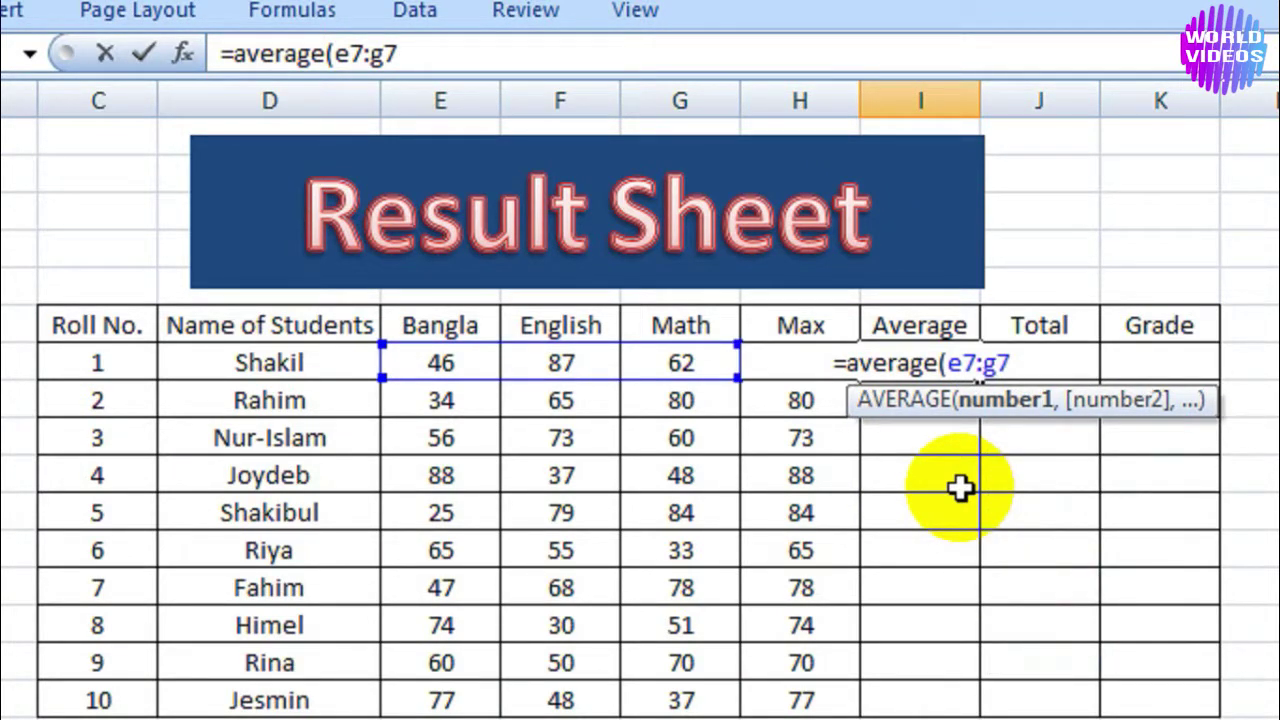
pyautogui.write(')')
# Commit Shakil's average formula and review the row of marks it averages.
pyautogui.press('Return')
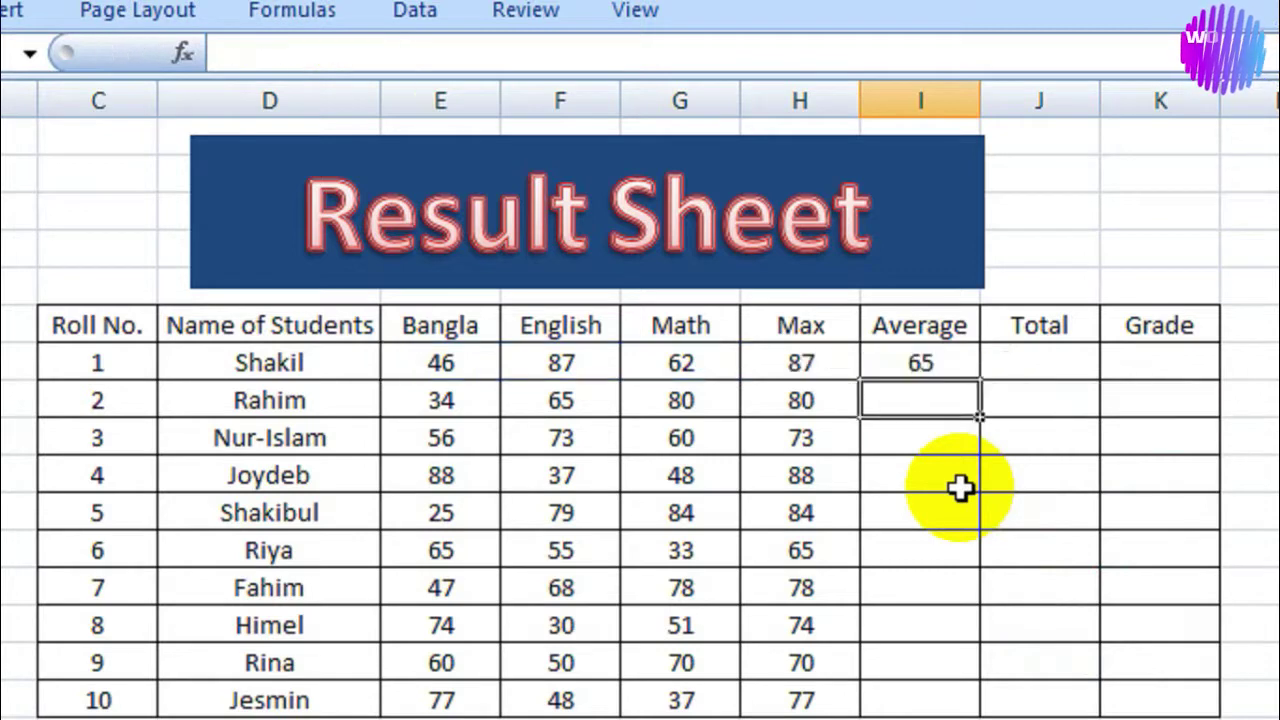
pyautogui.click(945, 363)
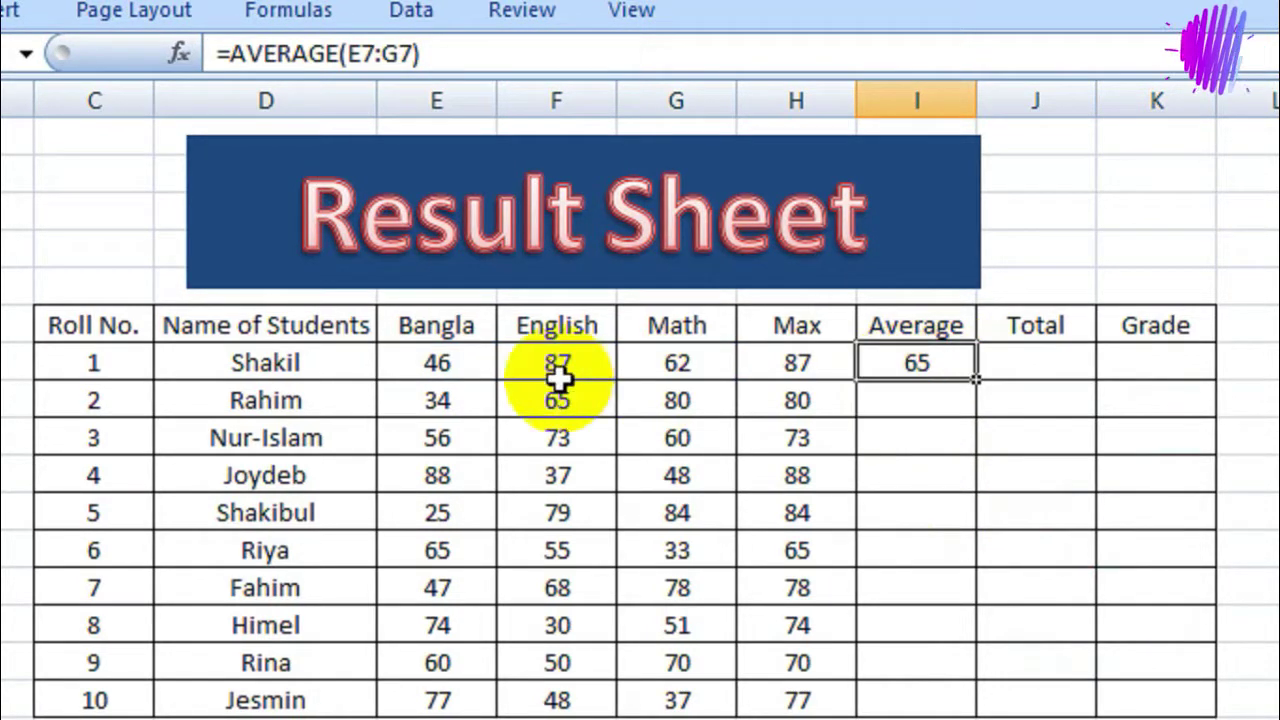
pyautogui.moveTo(457, 369); pyautogui.dragTo(814, 366)
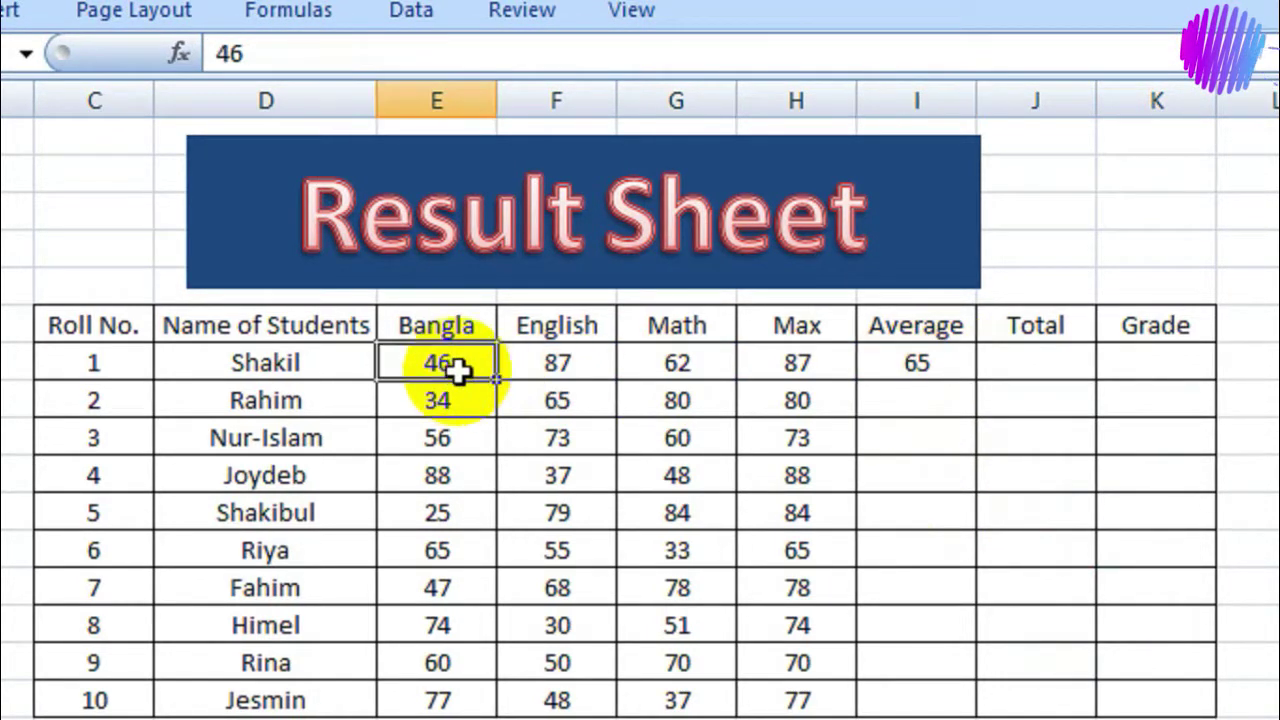
# Copy the average formula down to Jesmin's row and spot-check Rahim's and Nur-Islam's averages.
pyautogui.click(940, 372)
pyautogui.moveTo(976, 381); pyautogui.dragTo(951, 555)
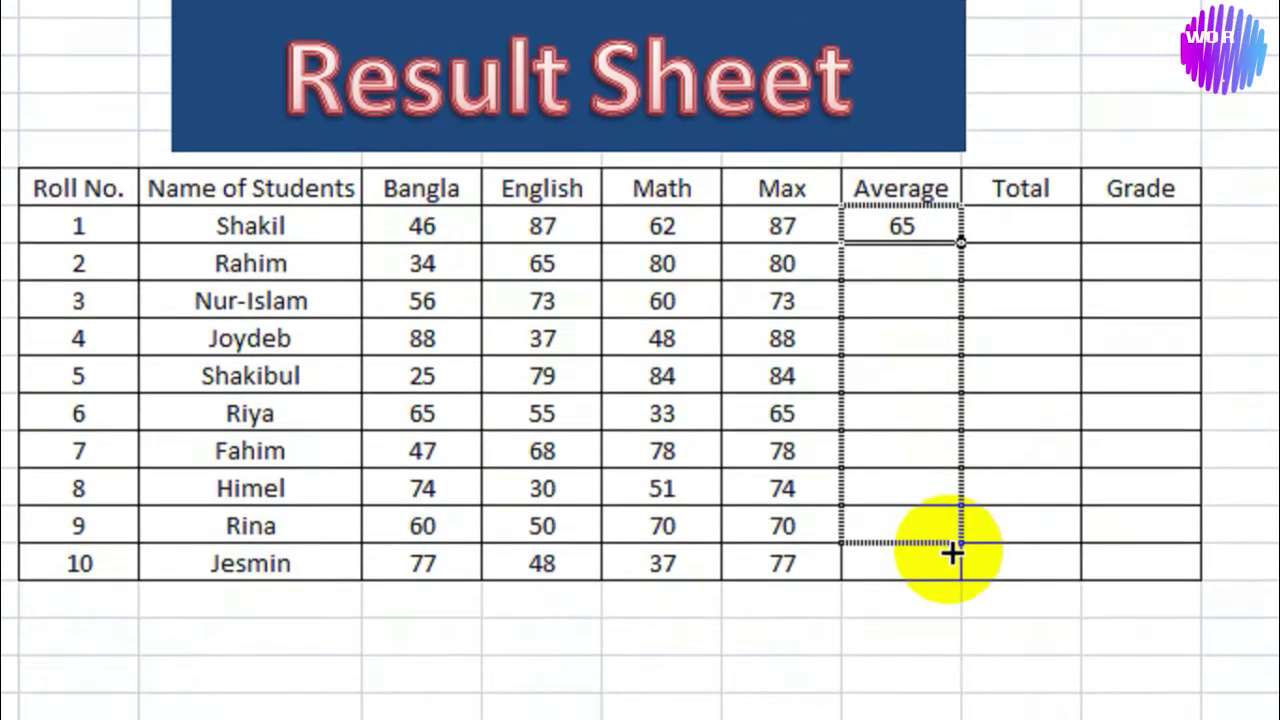
pyautogui.moveTo(951, 555); pyautogui.dragTo(948, 540)
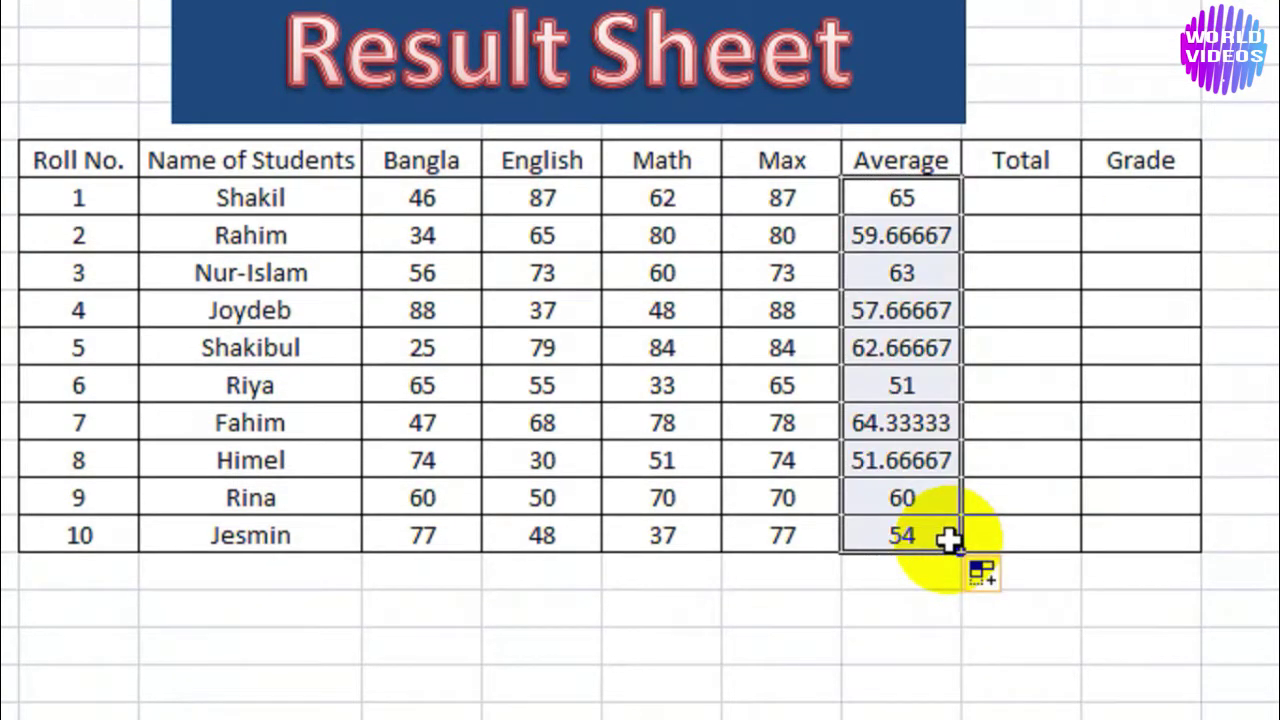
pyautogui.click(900, 197)
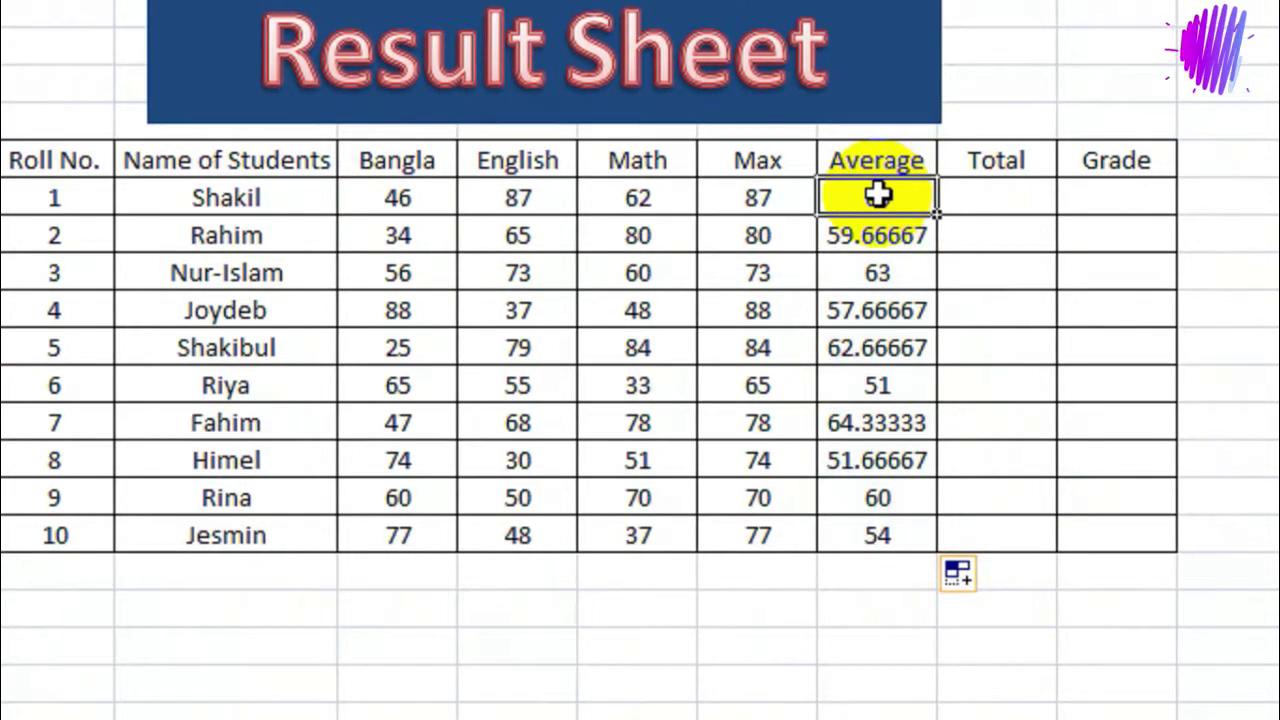
pyautogui.moveTo(415, 238); pyautogui.dragTo(641, 238)
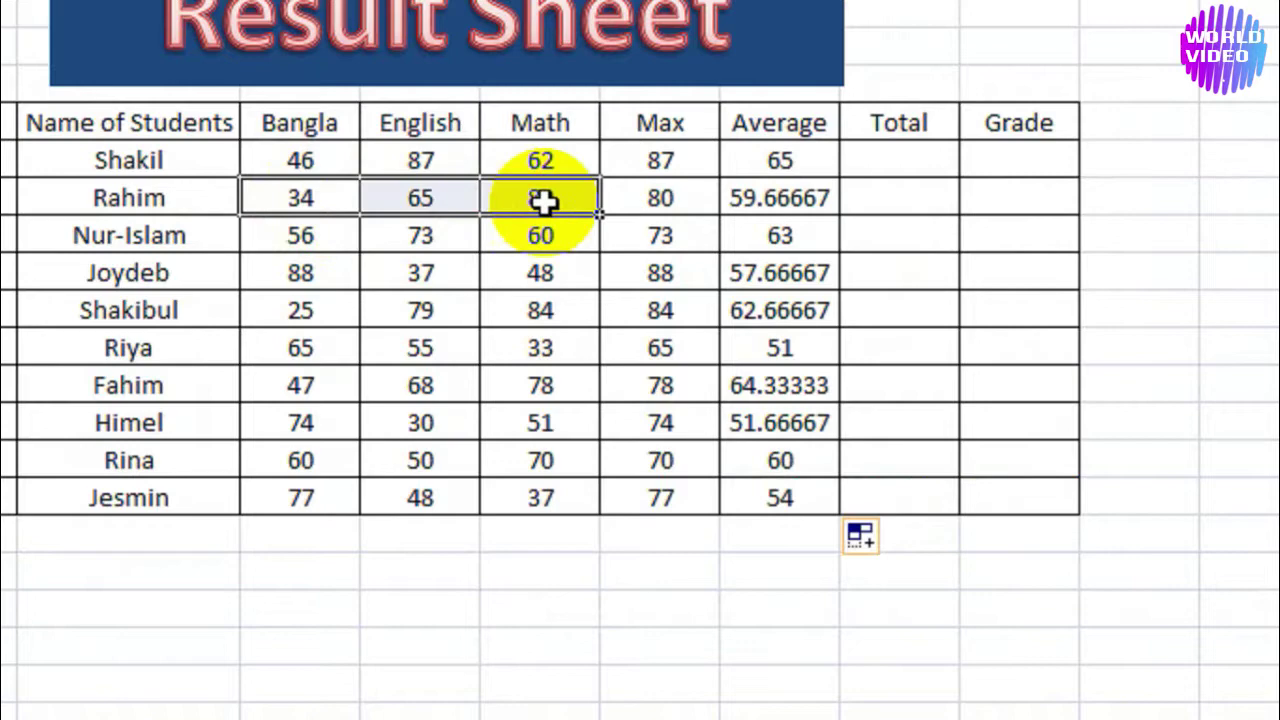
pyautogui.click(780, 240)
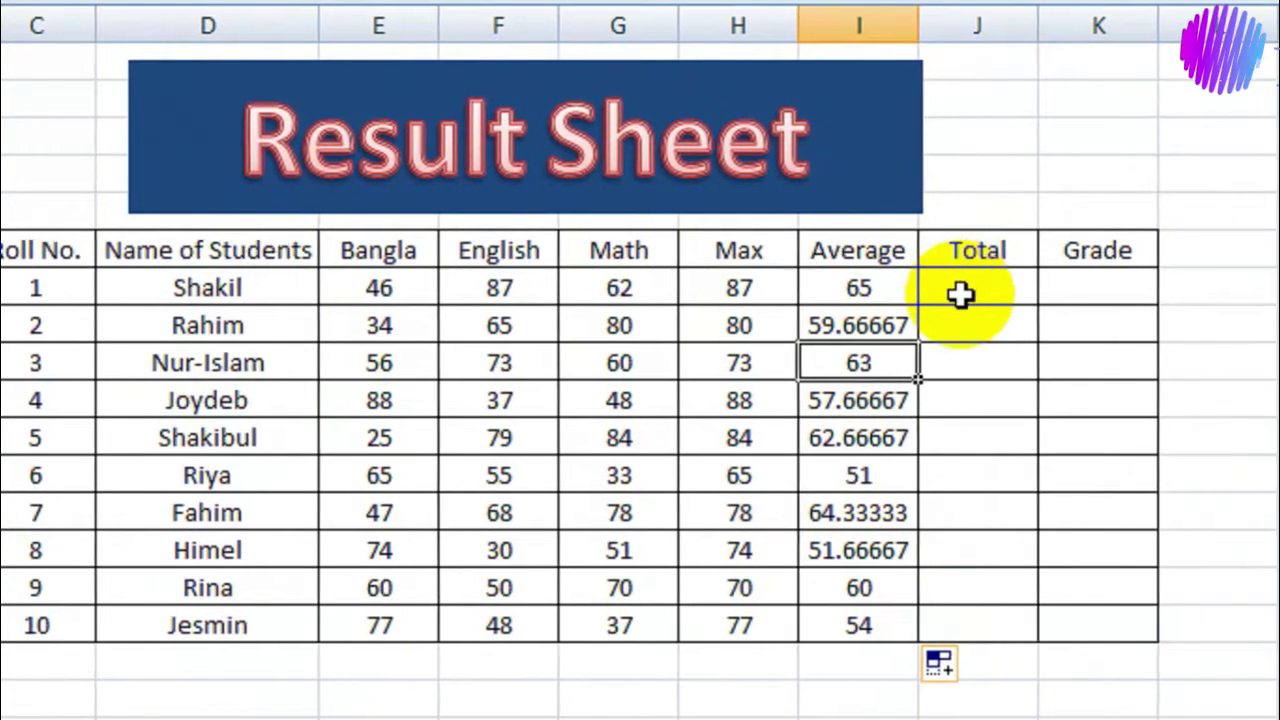
# Enter =sum(e7:g7) in Shakil's Total cell to get 195.
pyautogui.click(960, 294)
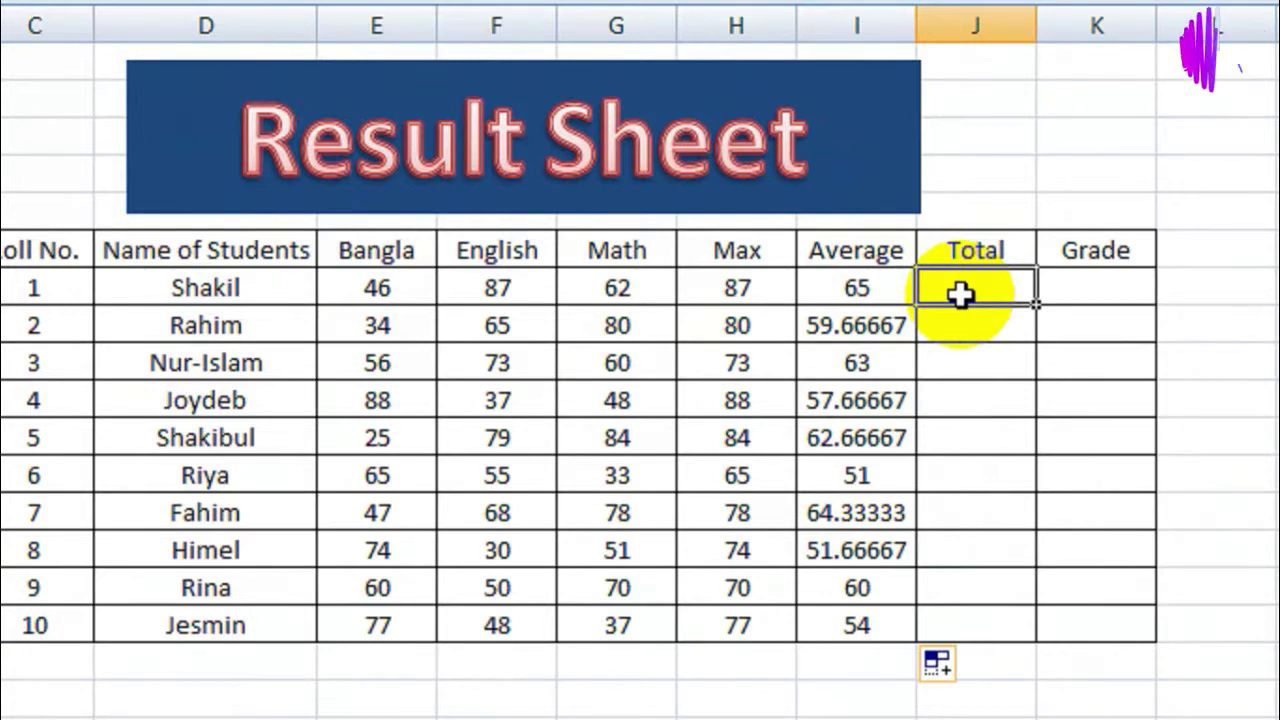
pyautogui.write('=')
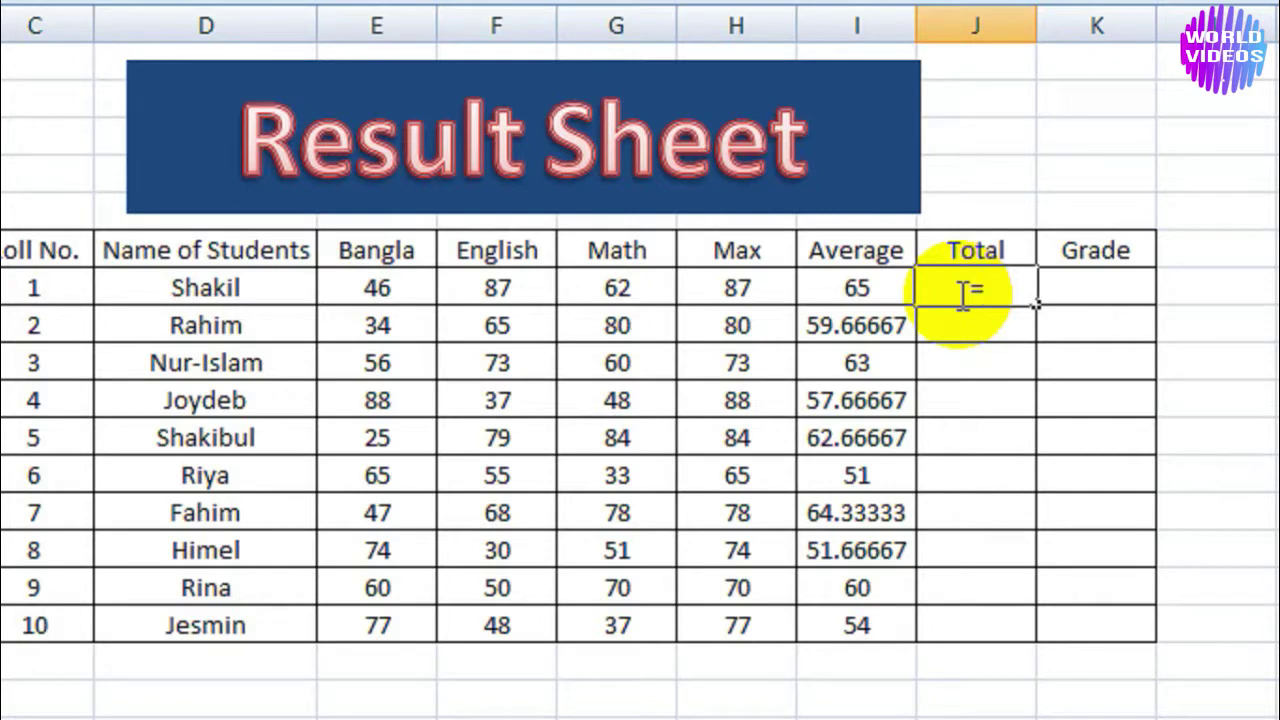
pyautogui.write('sum')
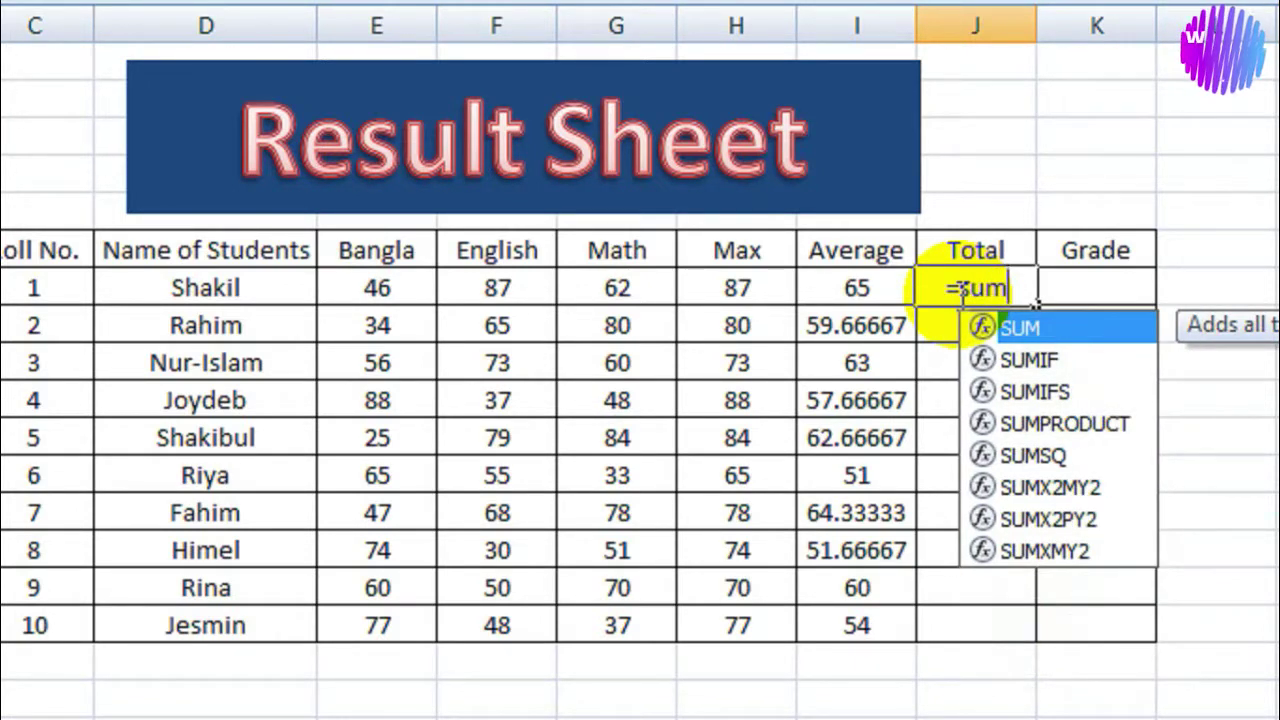
pyautogui.write('(')
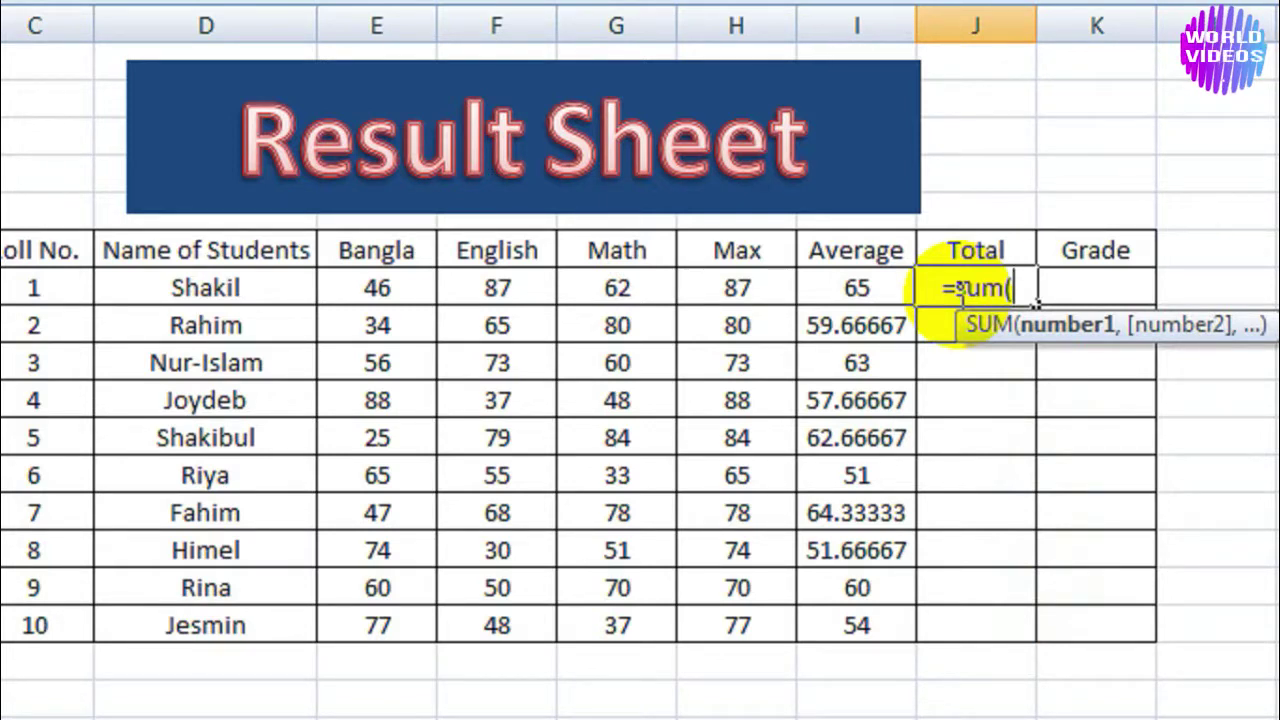
pyautogui.write('e')
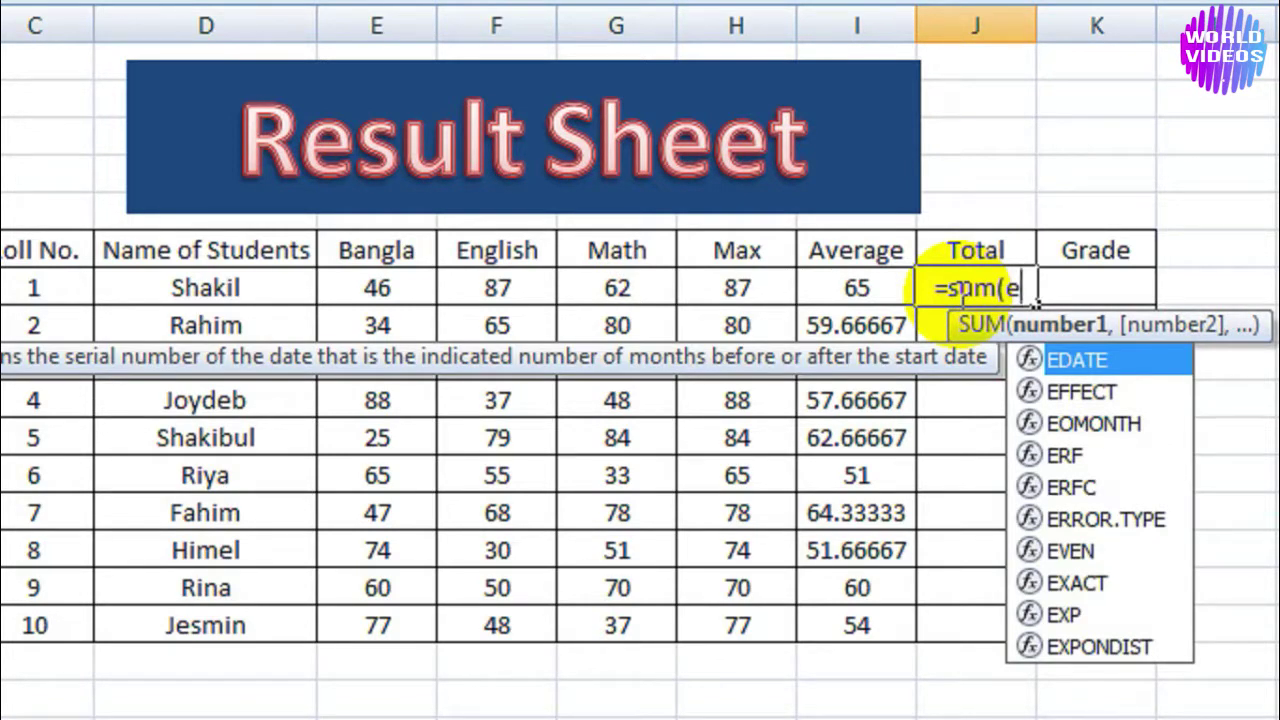
pyautogui.write('7')
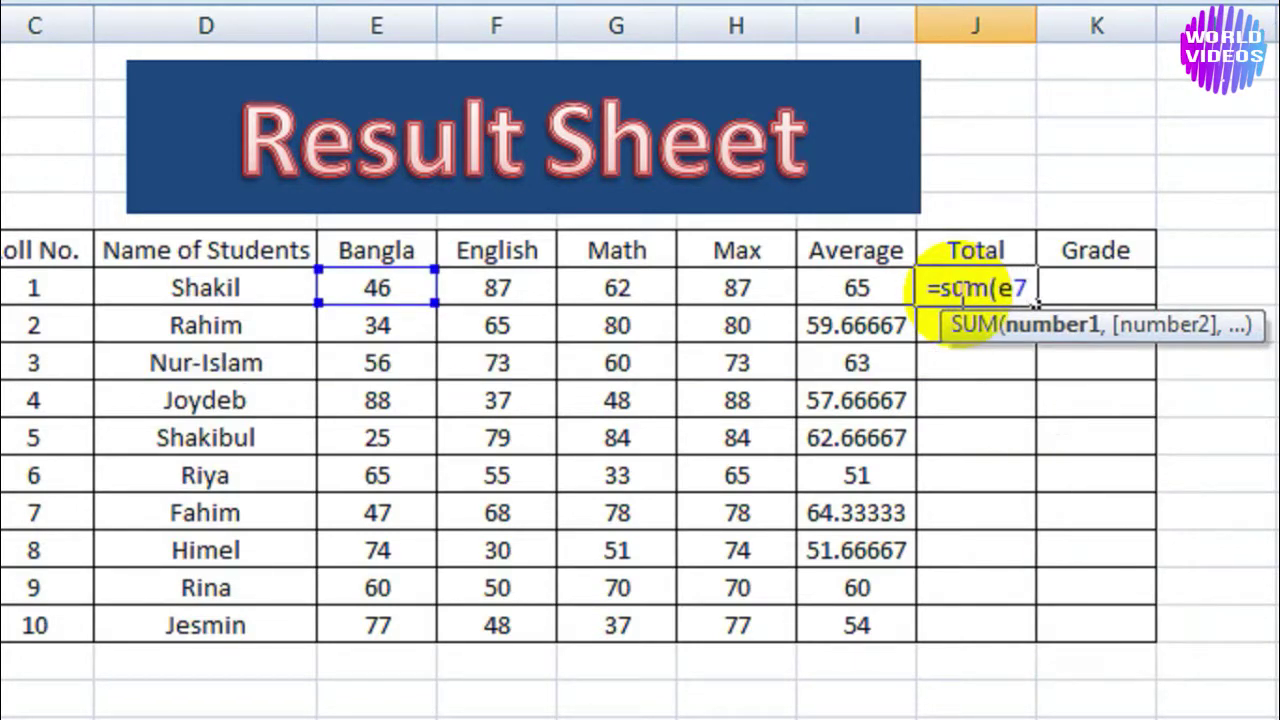
pyautogui.write(':')
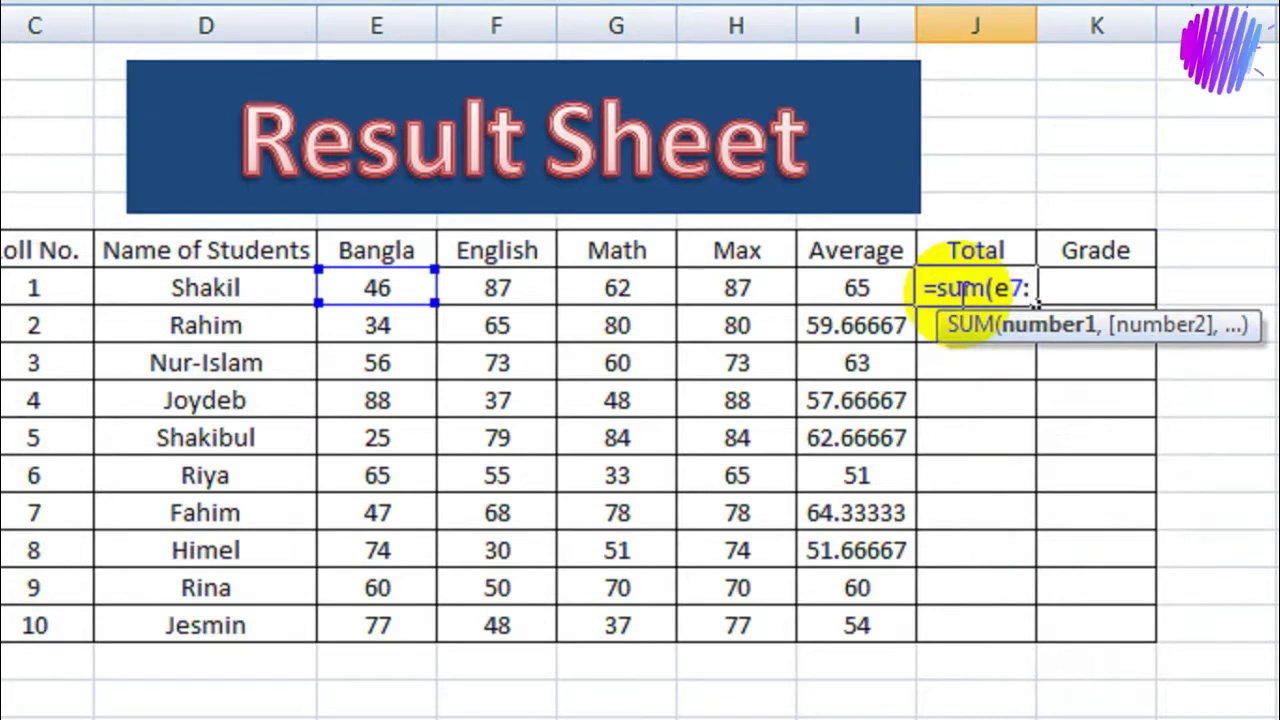
pyautogui.write('g7')
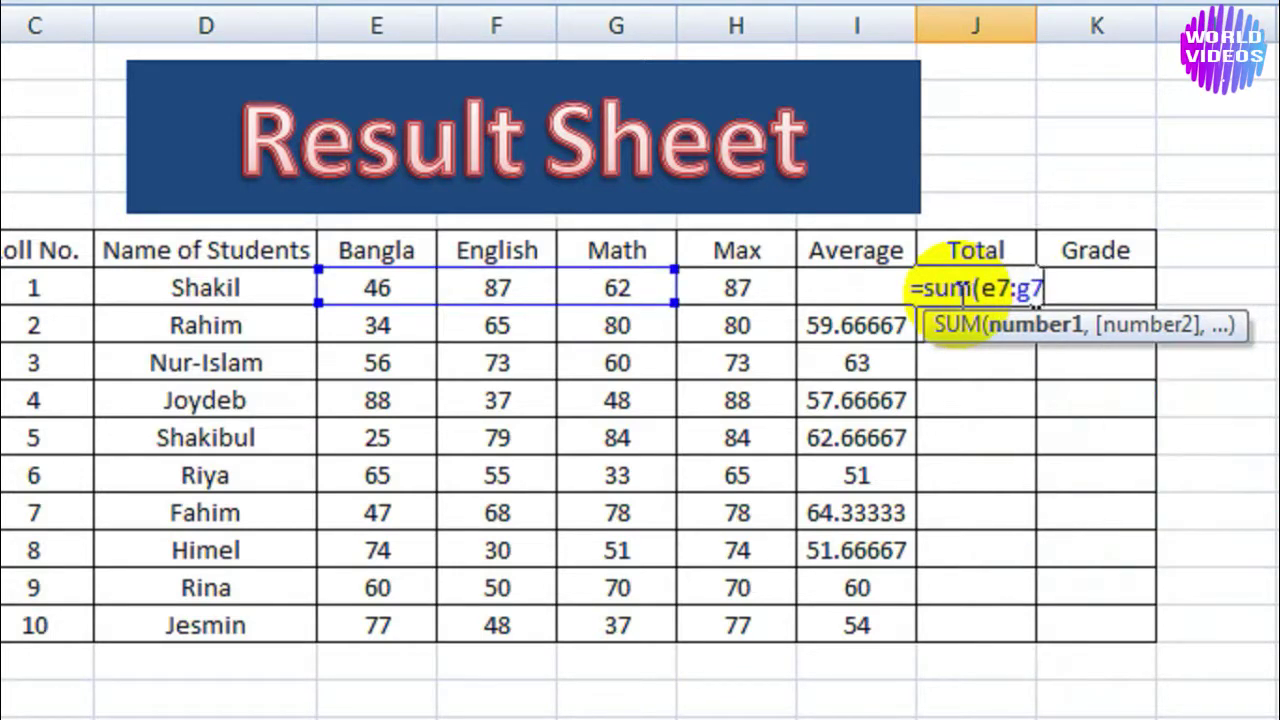
pyautogui.write(')')
pyautogui.press('Return')
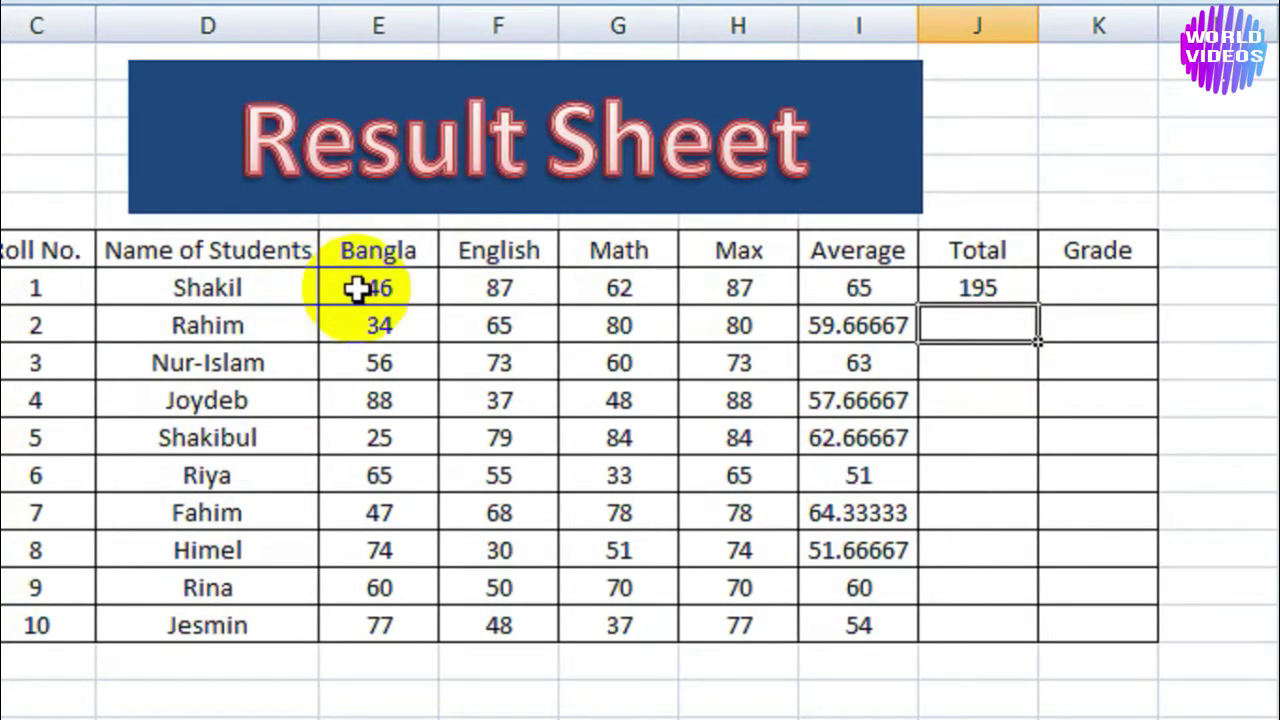
# Review Shakil's 195 total, then copy the SUM formula down to Jesmin's row.
pyautogui.moveTo(345, 288); pyautogui.dragTo(737, 289)
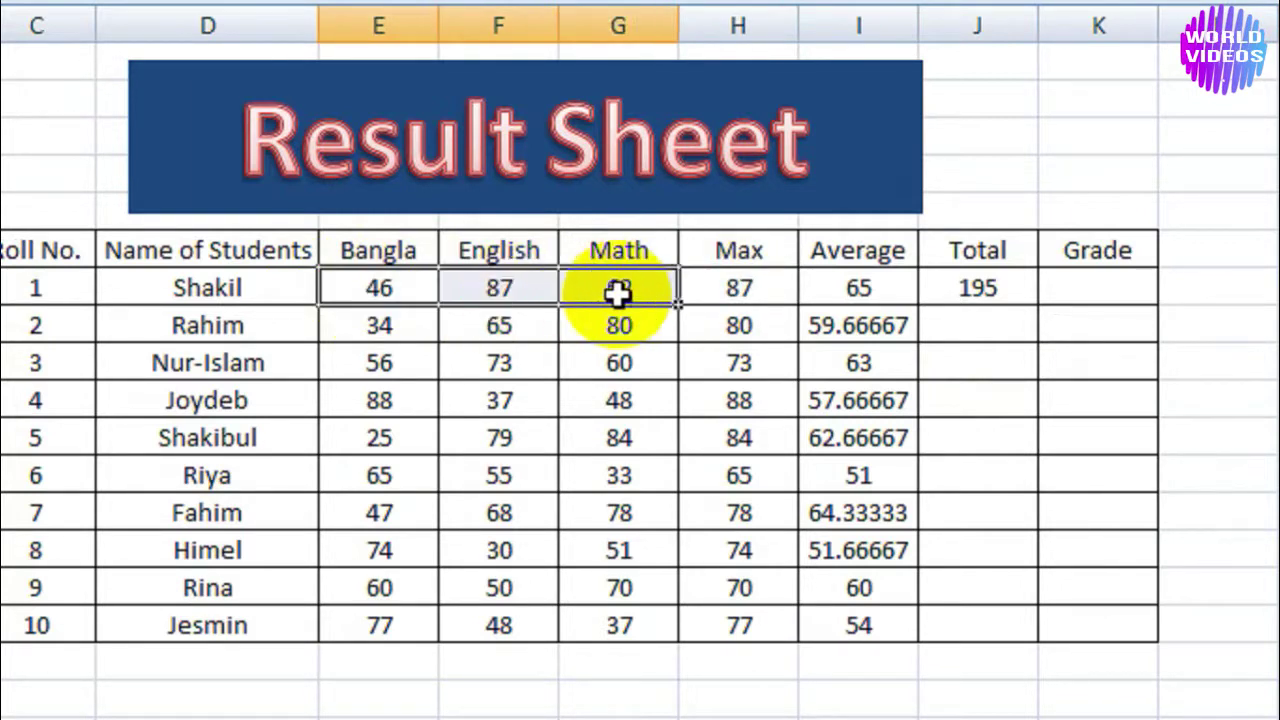
pyautogui.moveTo(737, 288); pyautogui.dragTo(620, 290)
pyautogui.click(957, 289)
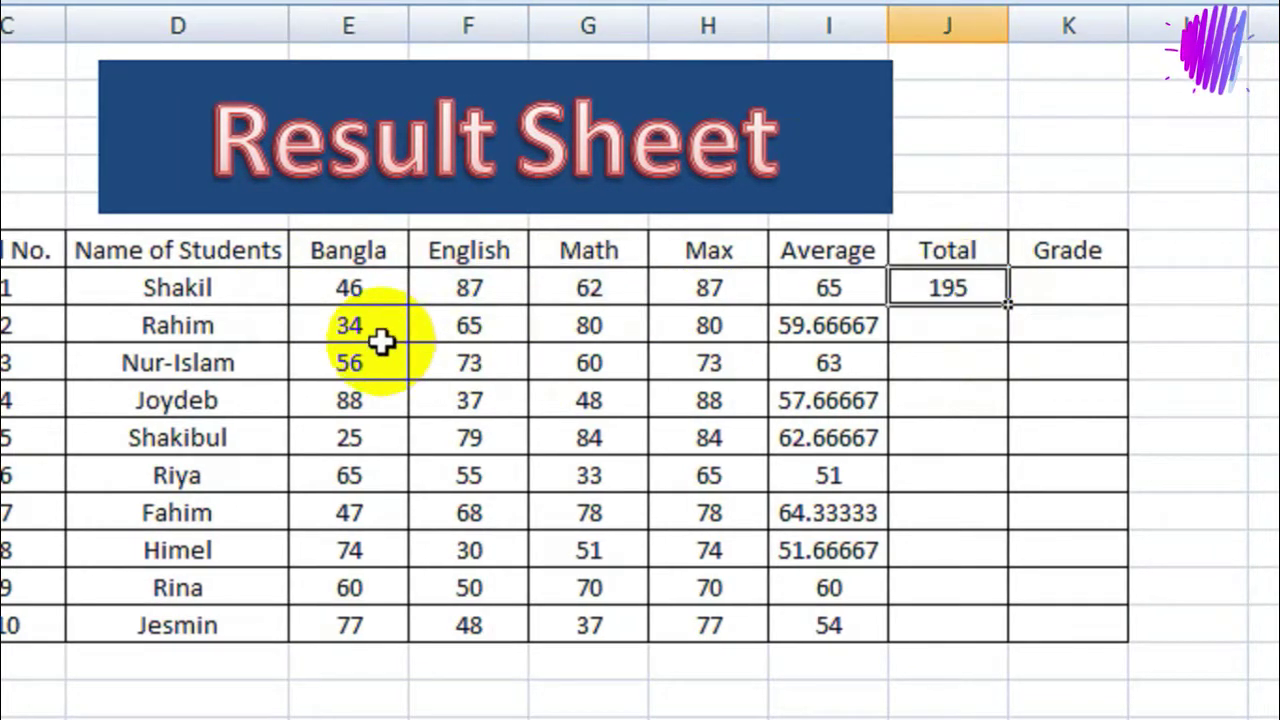
pyautogui.moveTo(375, 335); pyautogui.dragTo(577, 337)
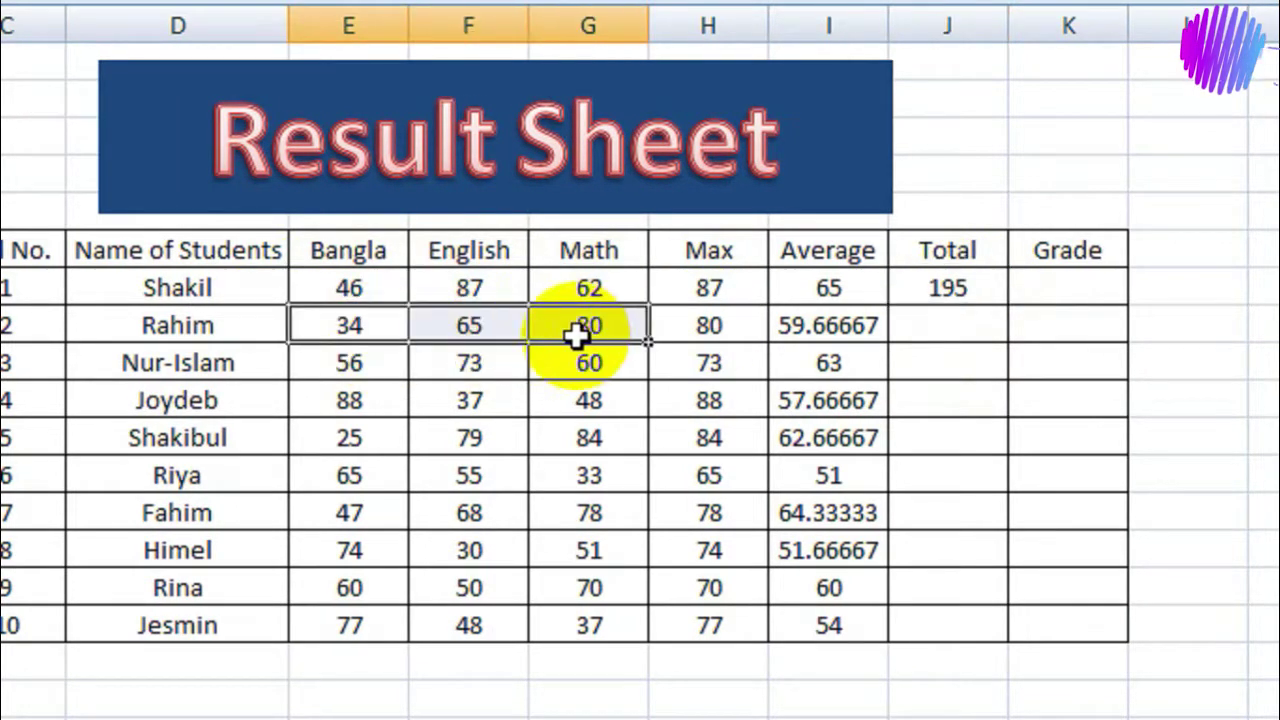
pyautogui.click(944, 326)
pyautogui.click(948, 290)
pyautogui.moveTo(1008, 306); pyautogui.dragTo(962, 612)
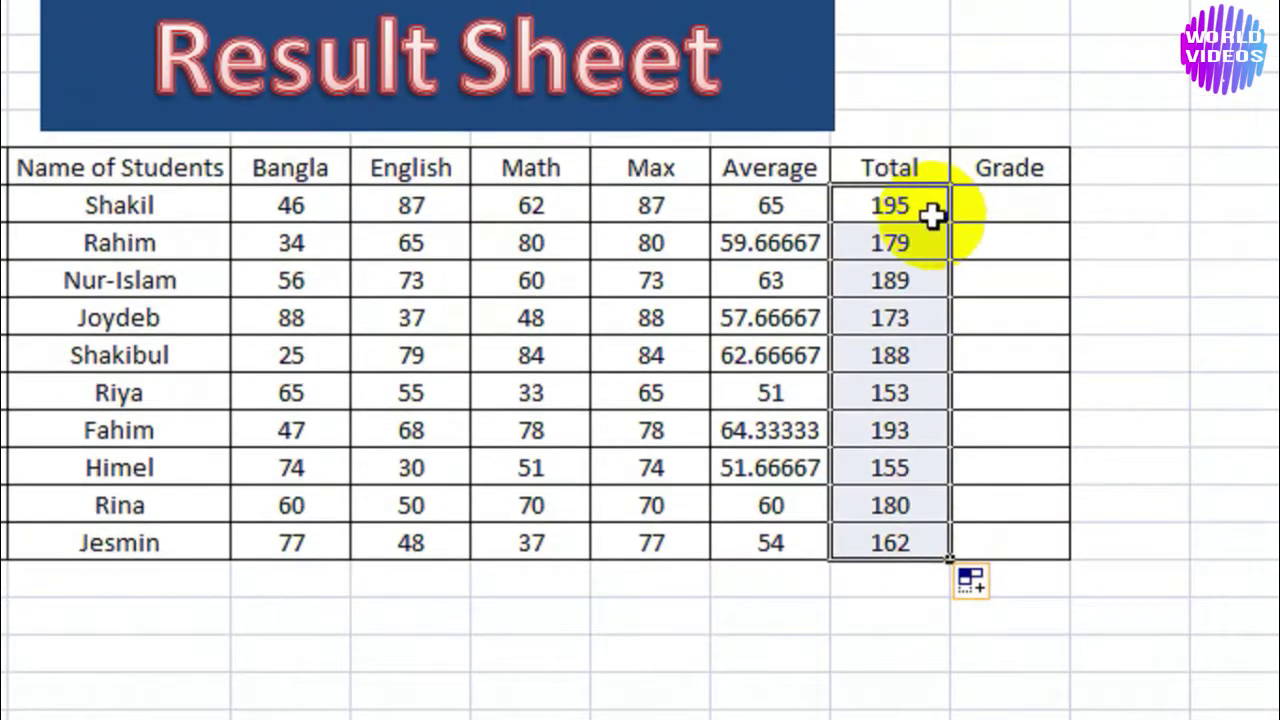
# Select Shakil's Grade cell K7 after glancing at his 195 total.
pyautogui.click(1010, 210)
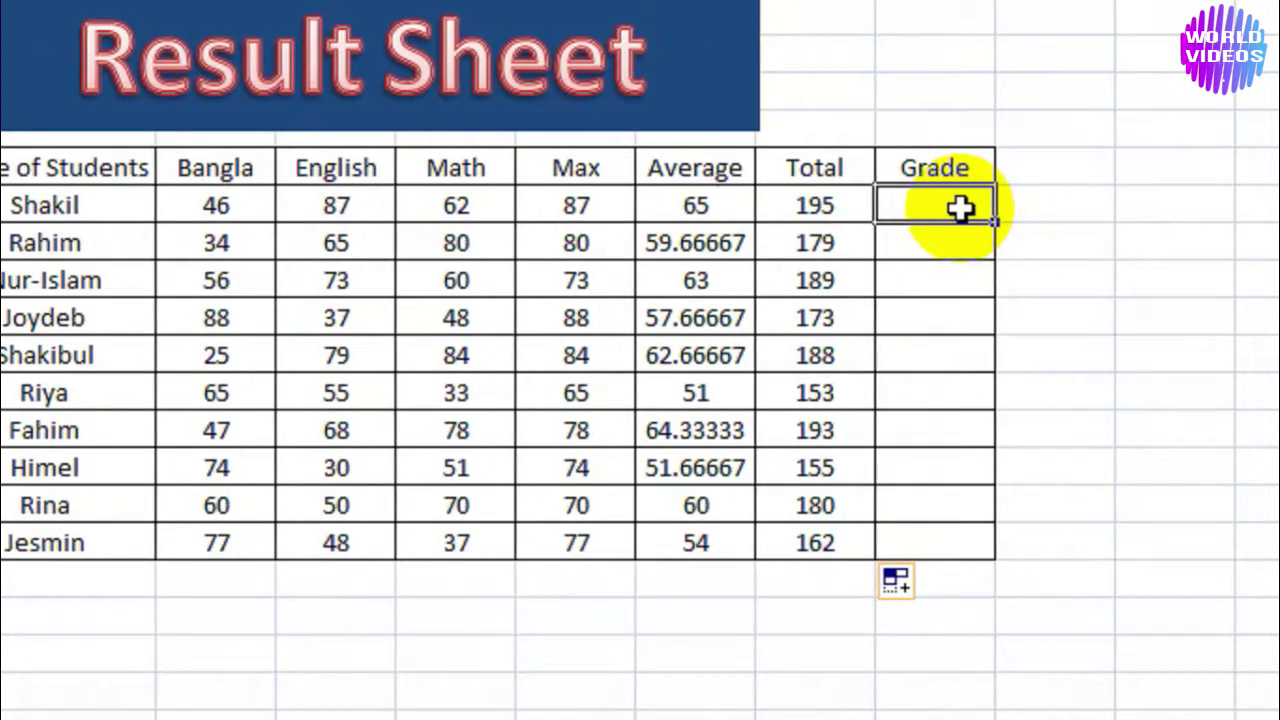
pyautogui.click(840, 204)
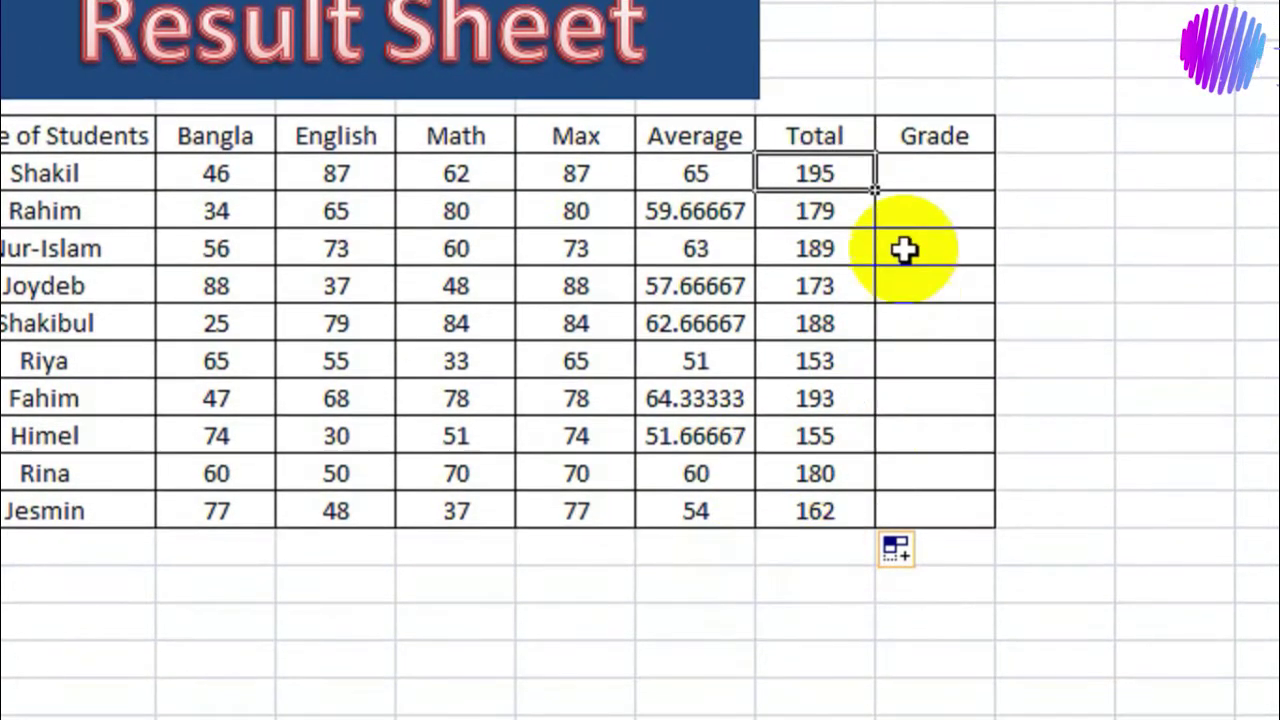
pyautogui.click(915, 201)
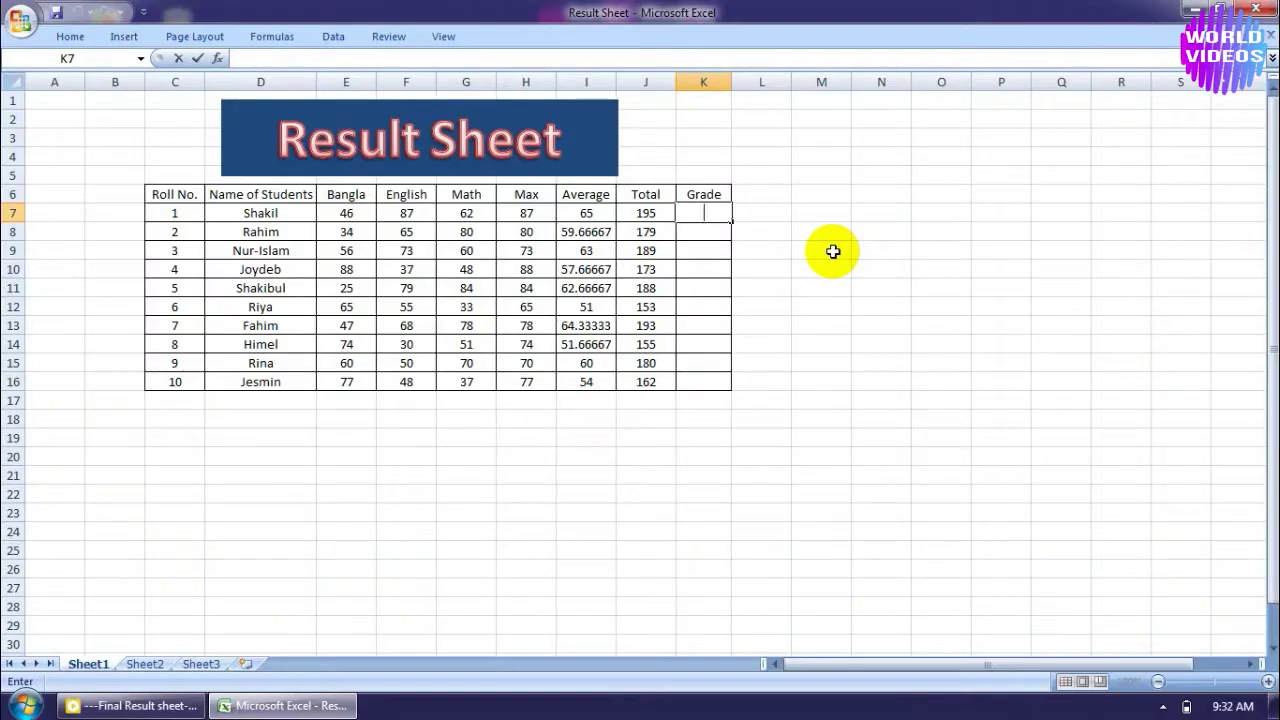
pyautogui.click(704, 213)
# Type the nested IF start in K7: "A+" for J7>=180, "A" for J7>=160.
pyautogui.write('=if')
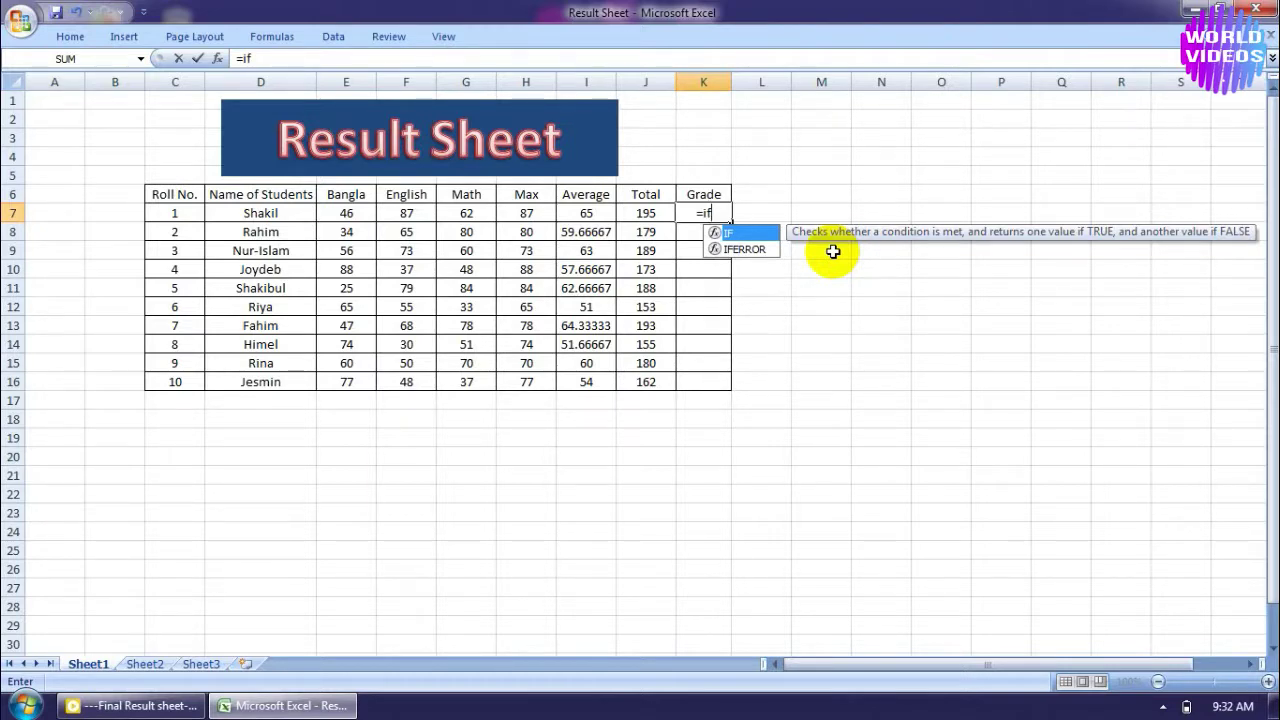
pyautogui.write('(')
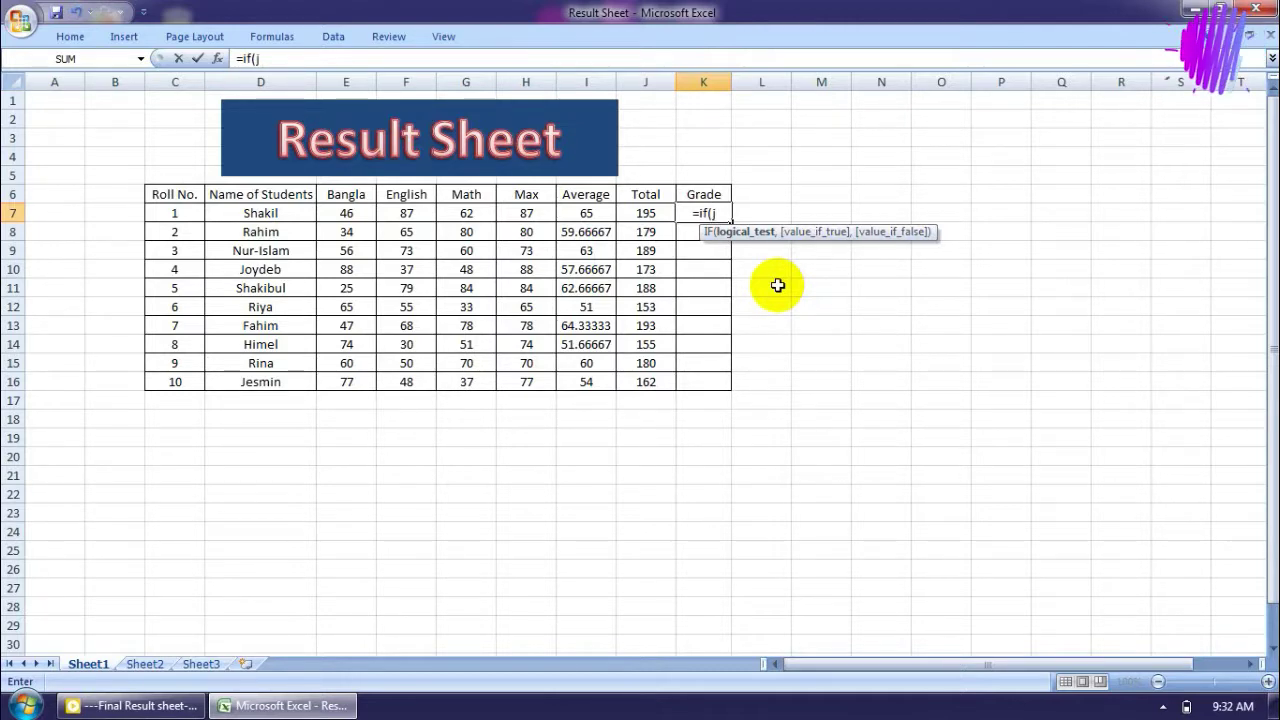
pyautogui.write('j7')
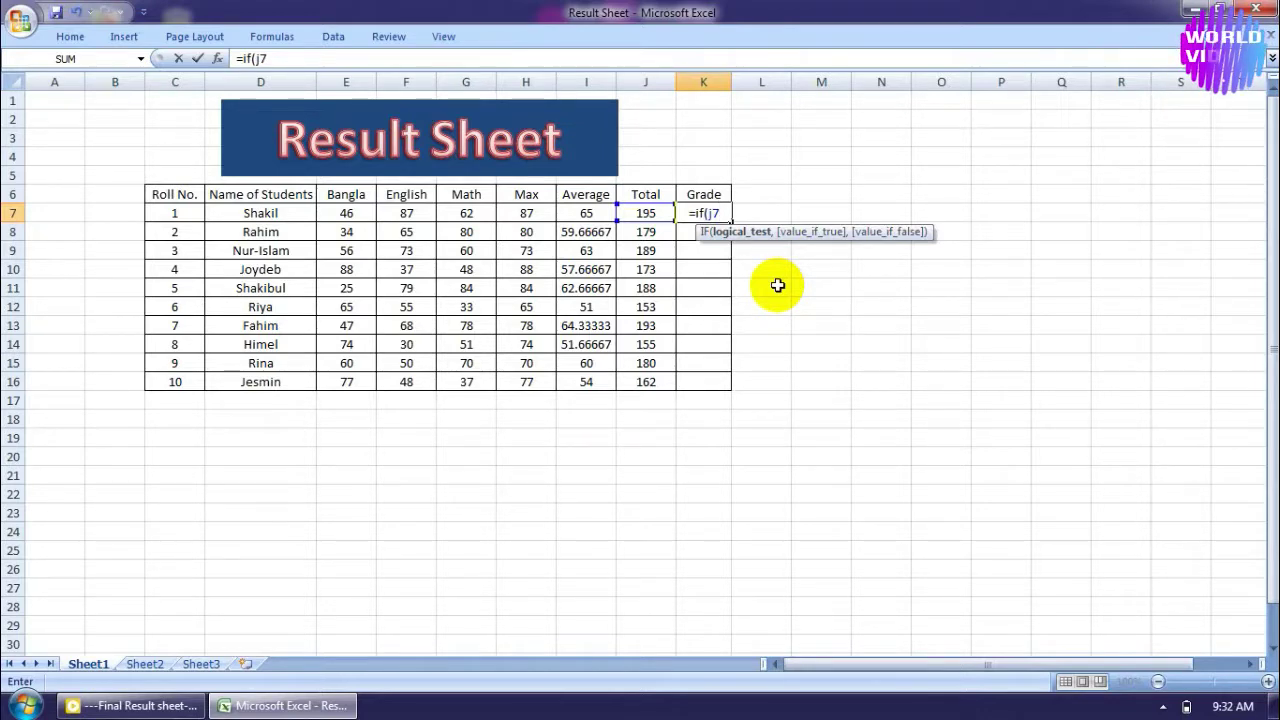
pyautogui.write('>')
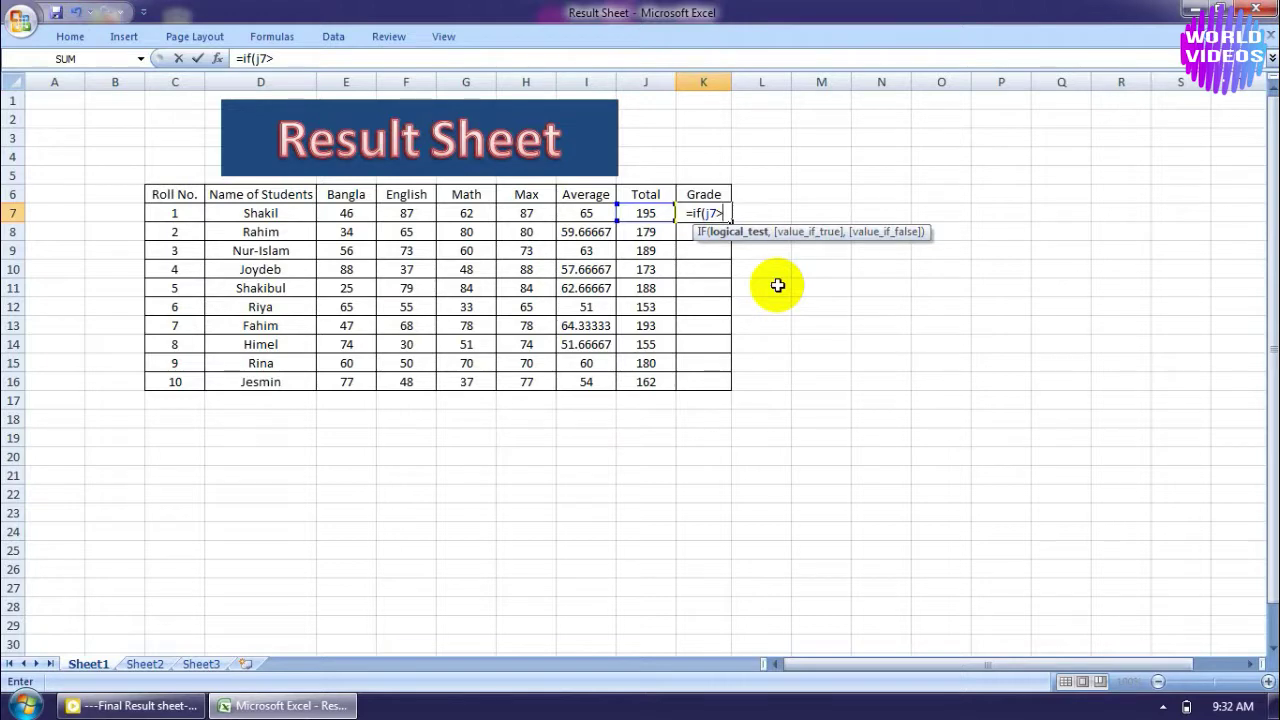
pyautogui.write('=')
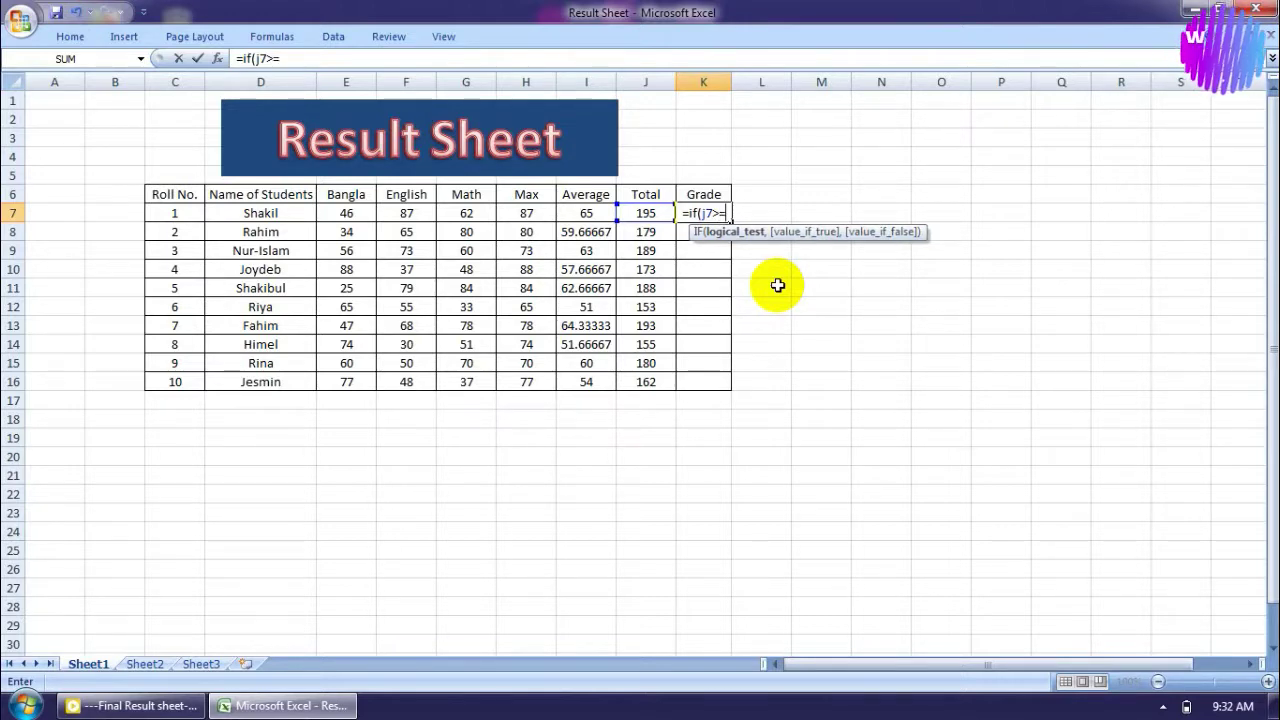
pyautogui.write('180')
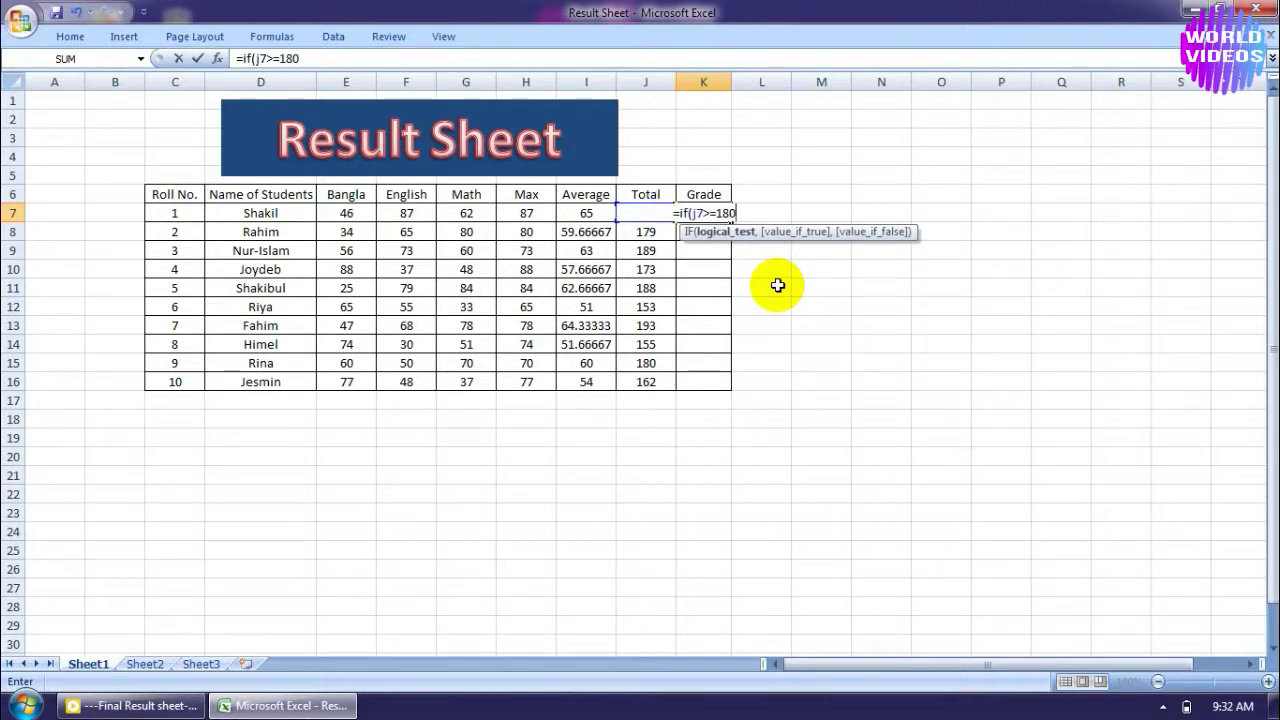
pyautogui.write(',')
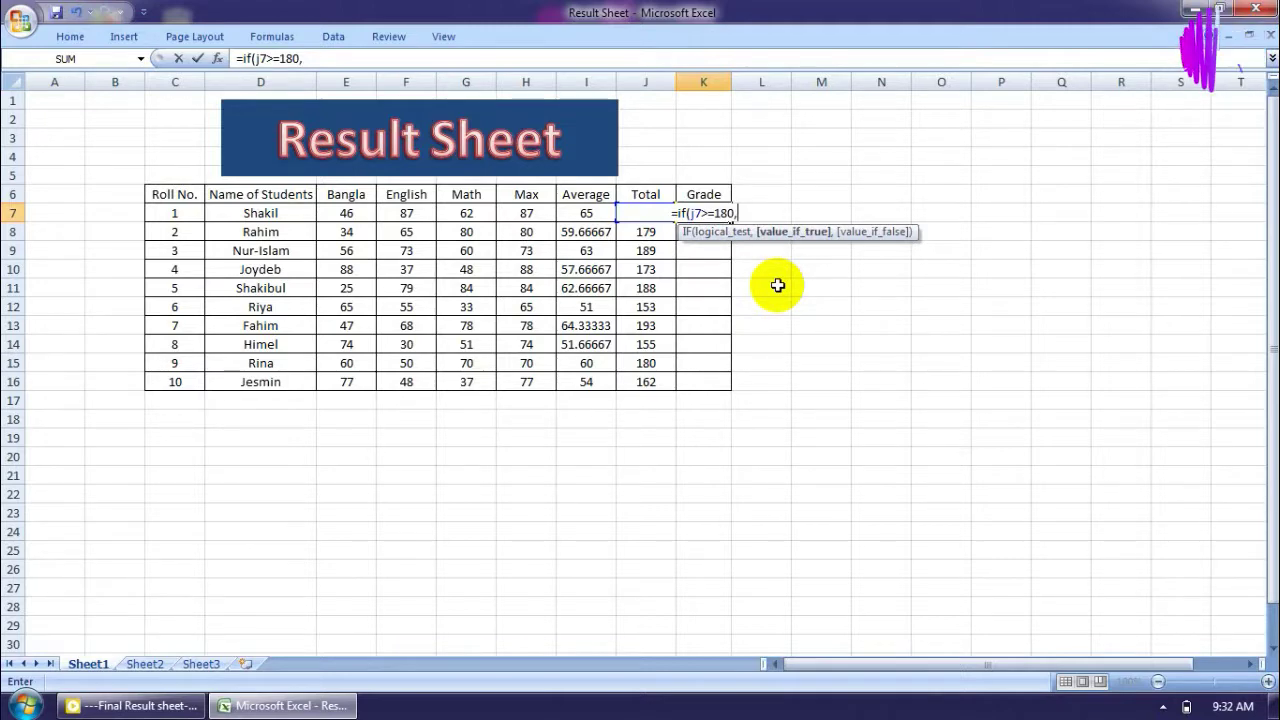
pyautogui.write('"A')
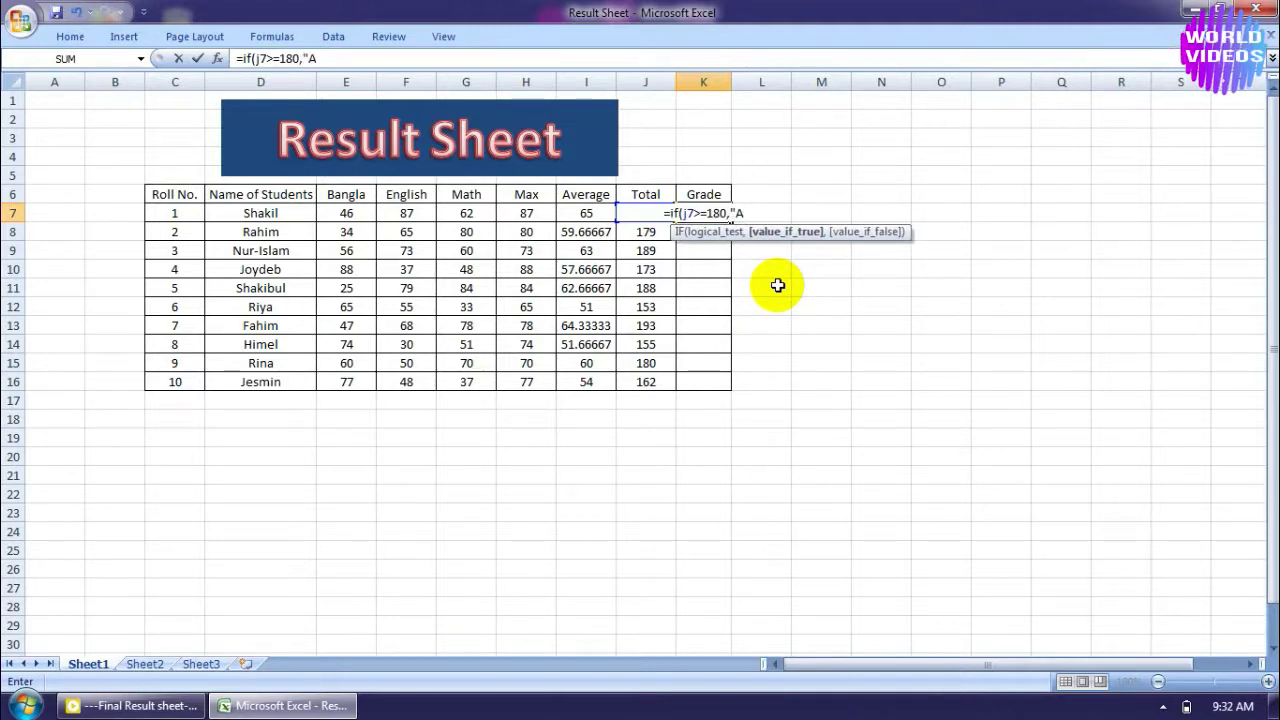
pyautogui.write('+')
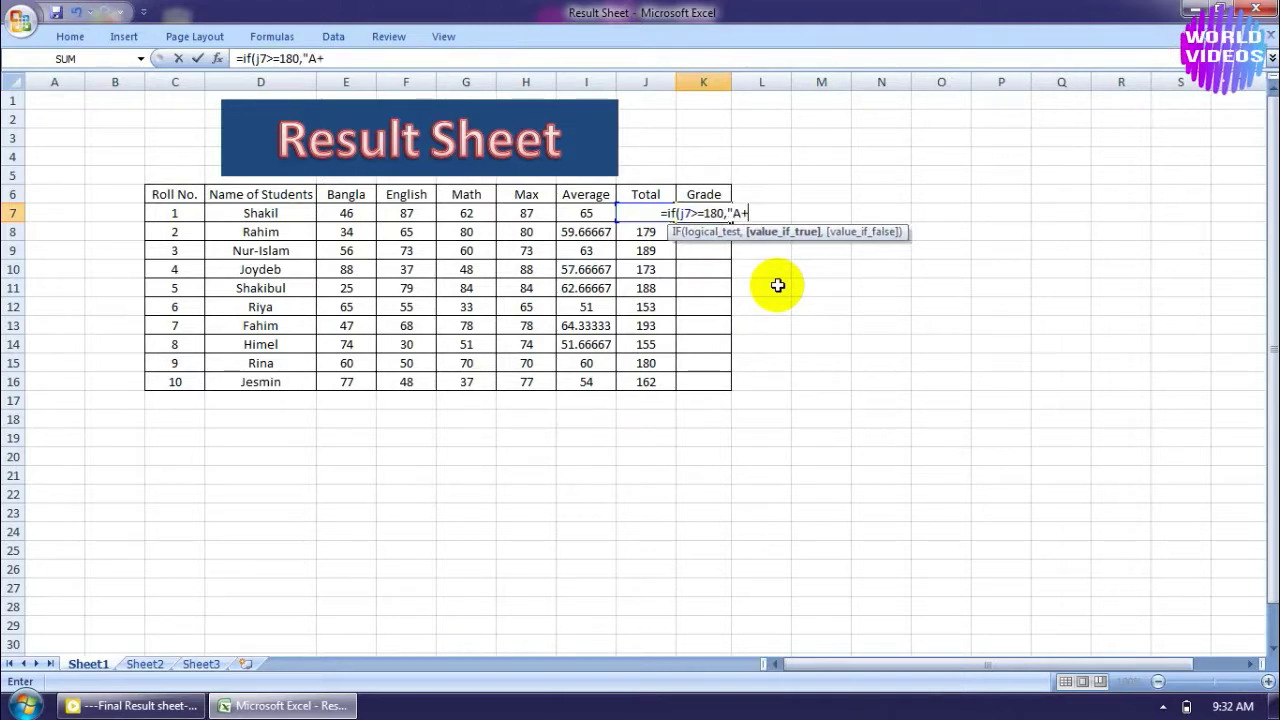
pyautogui.write('"')
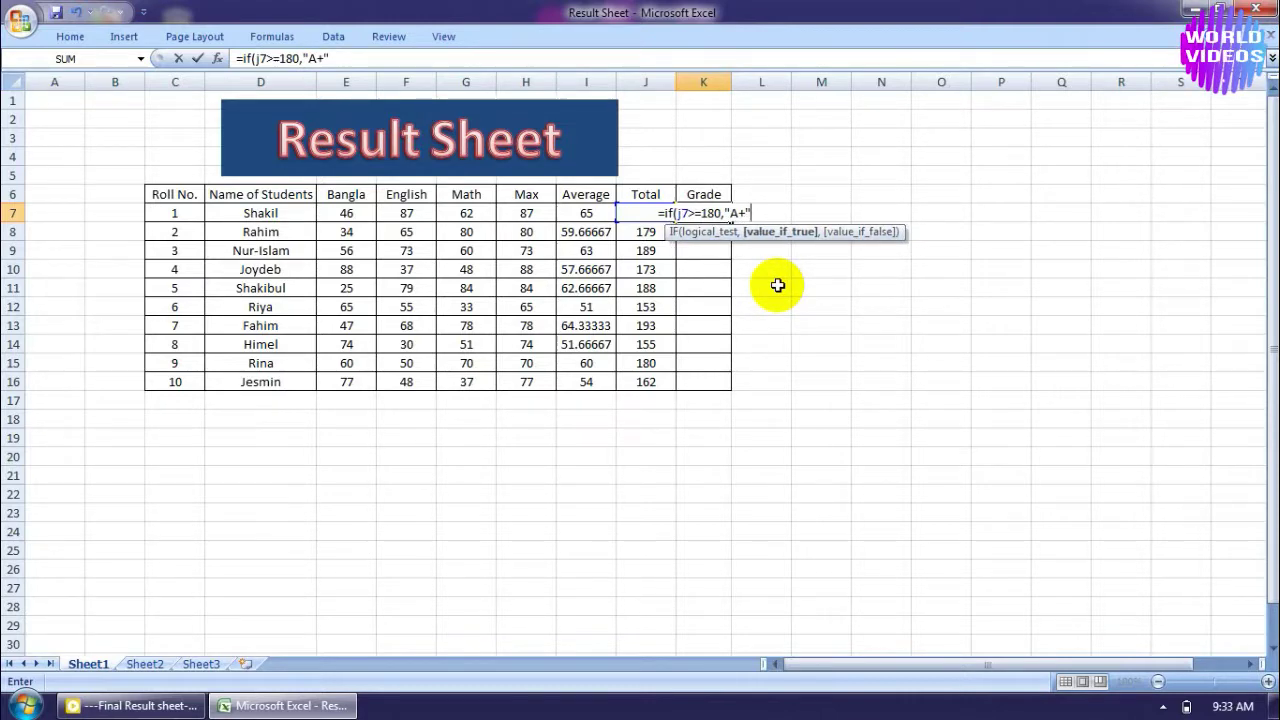
pyautogui.write(',')
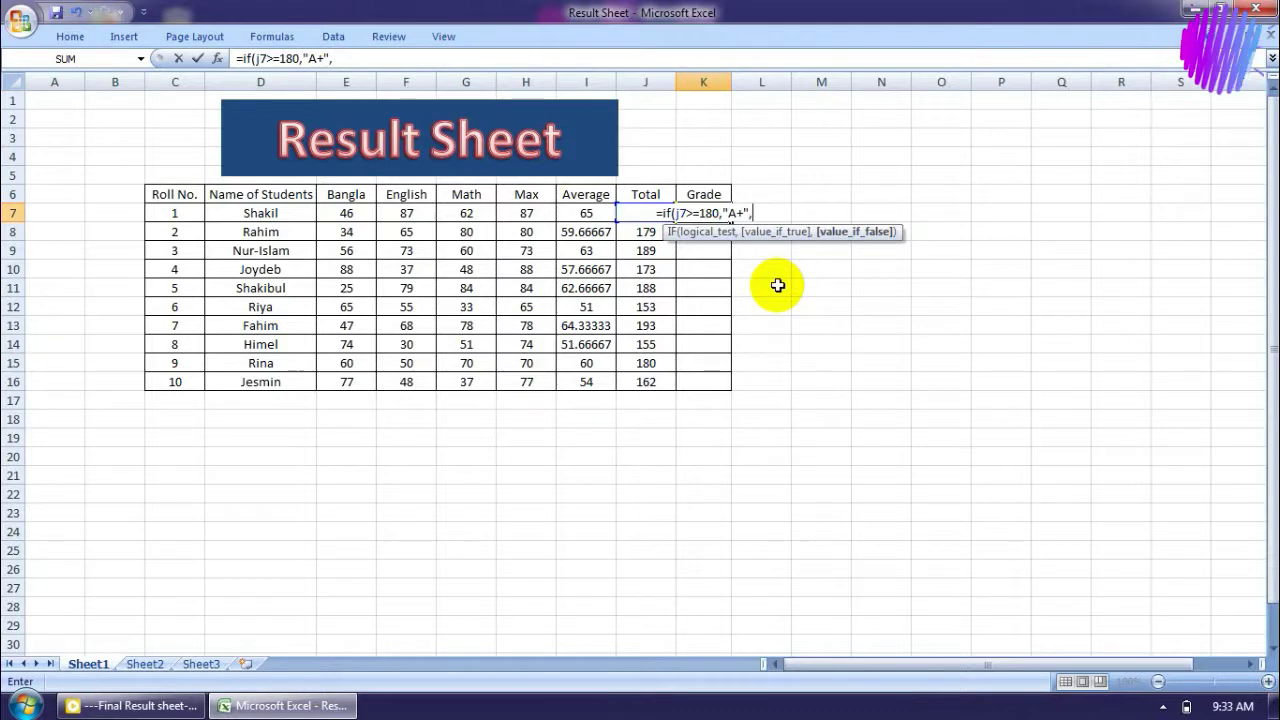
pyautogui.write('if')
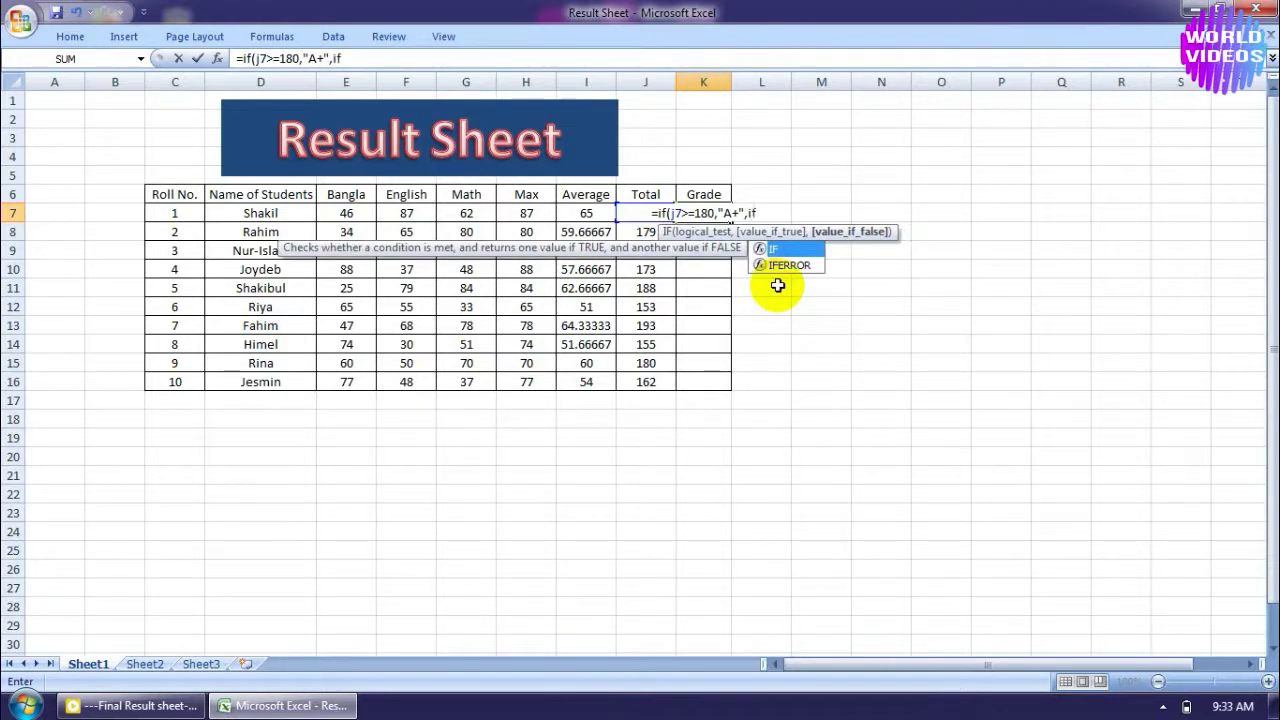
pyautogui.write('(j')
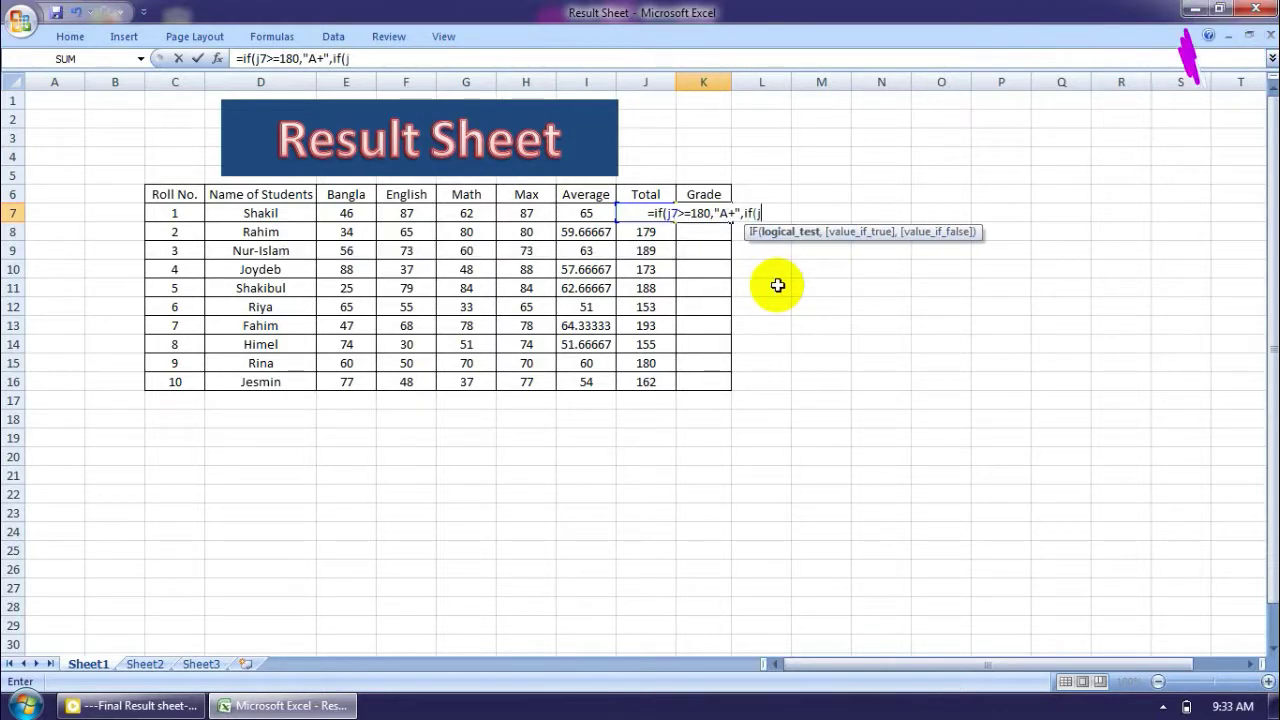
pyautogui.write('7')
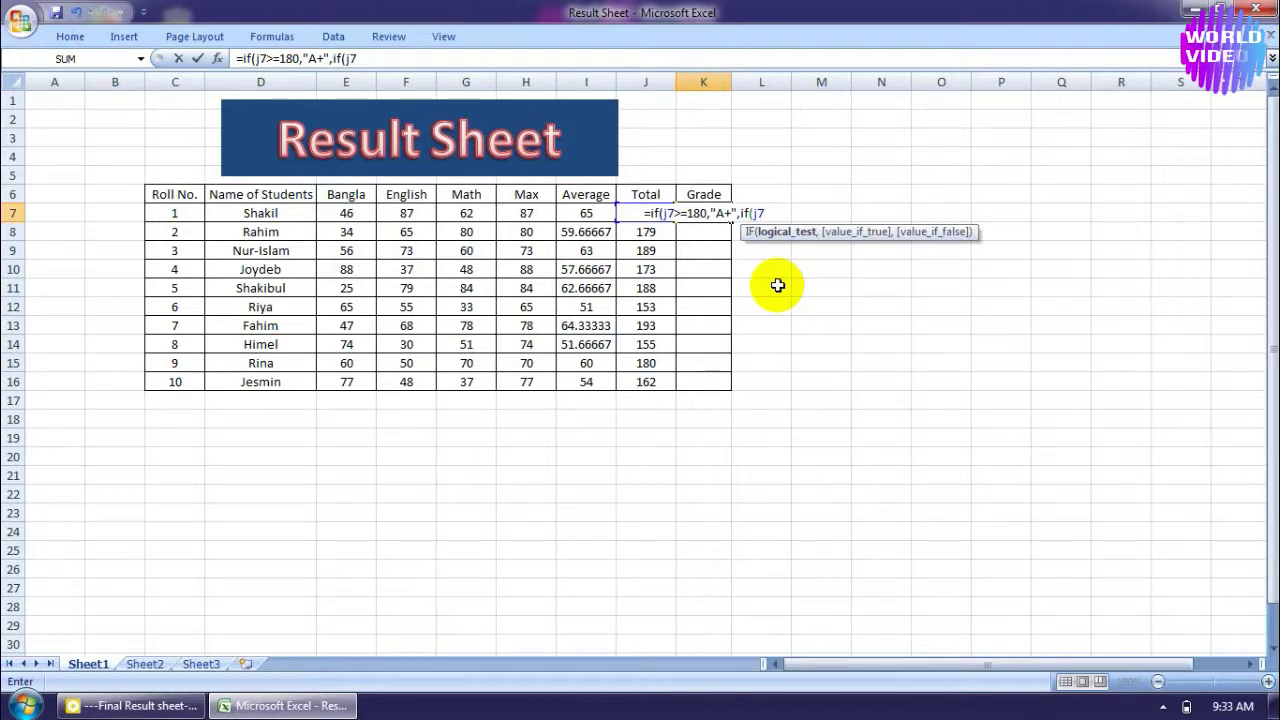
pyautogui.write('>')
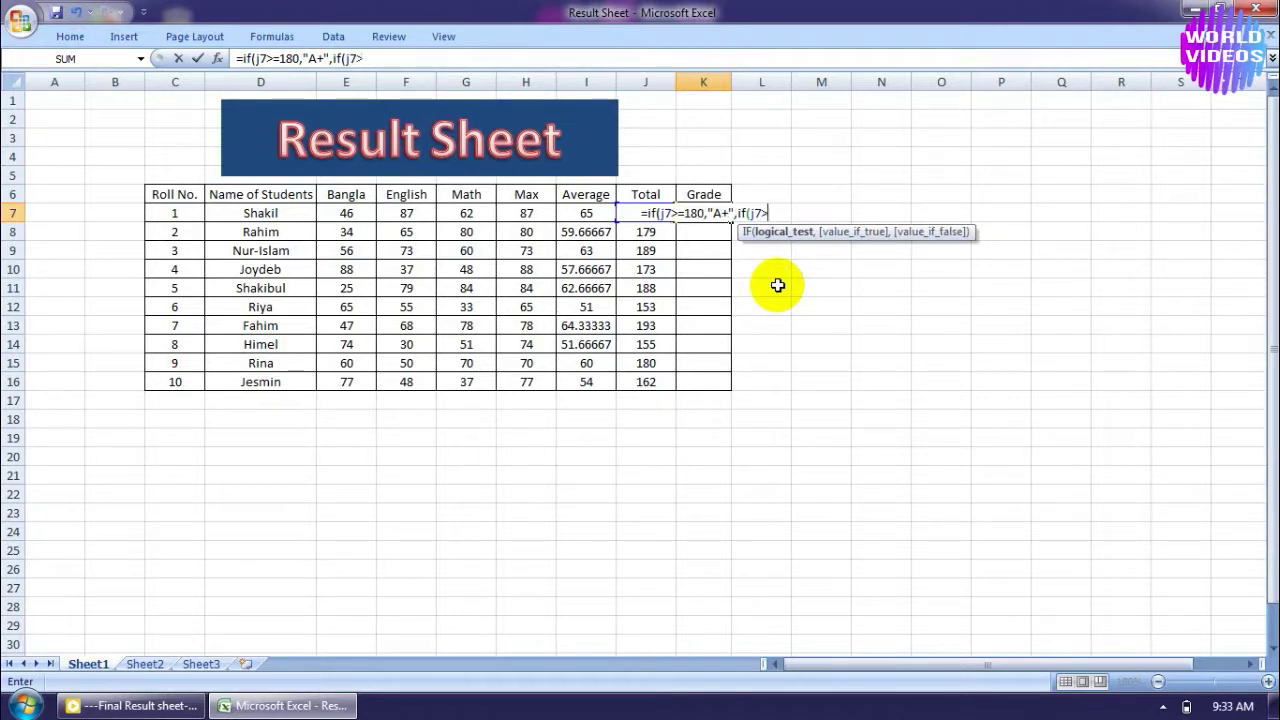
pyautogui.write('=')
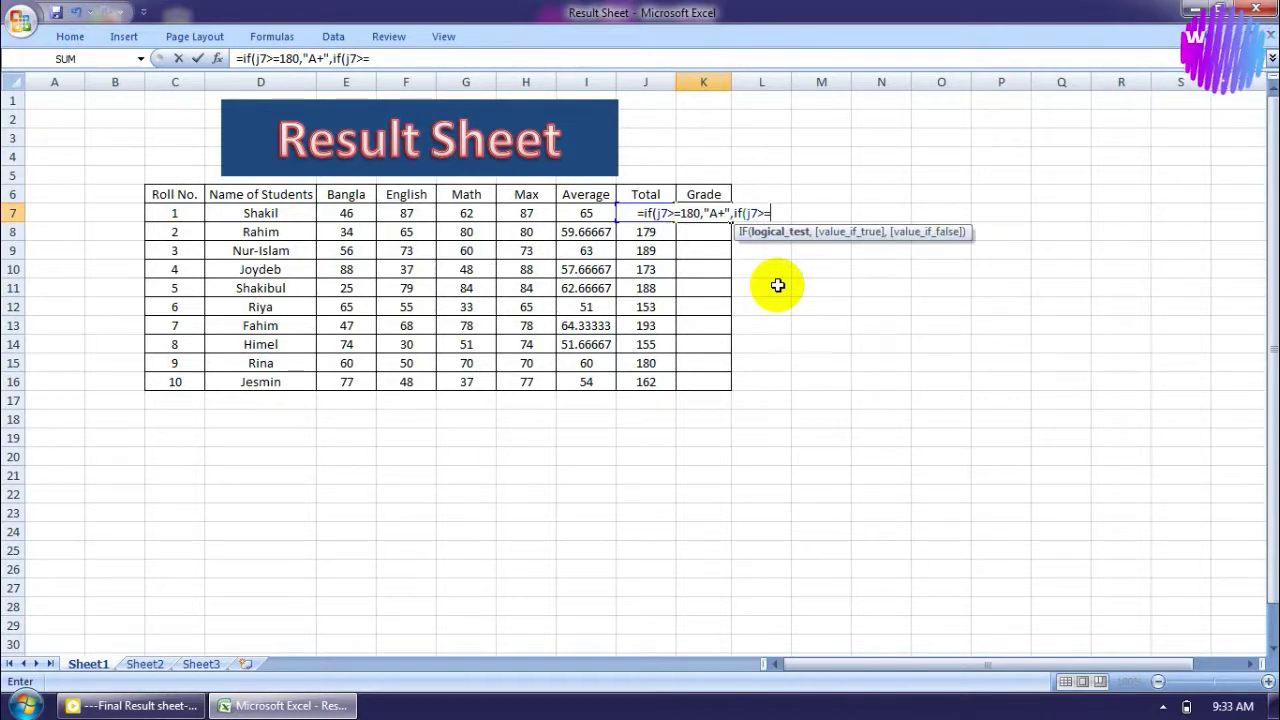
pyautogui.write('16')
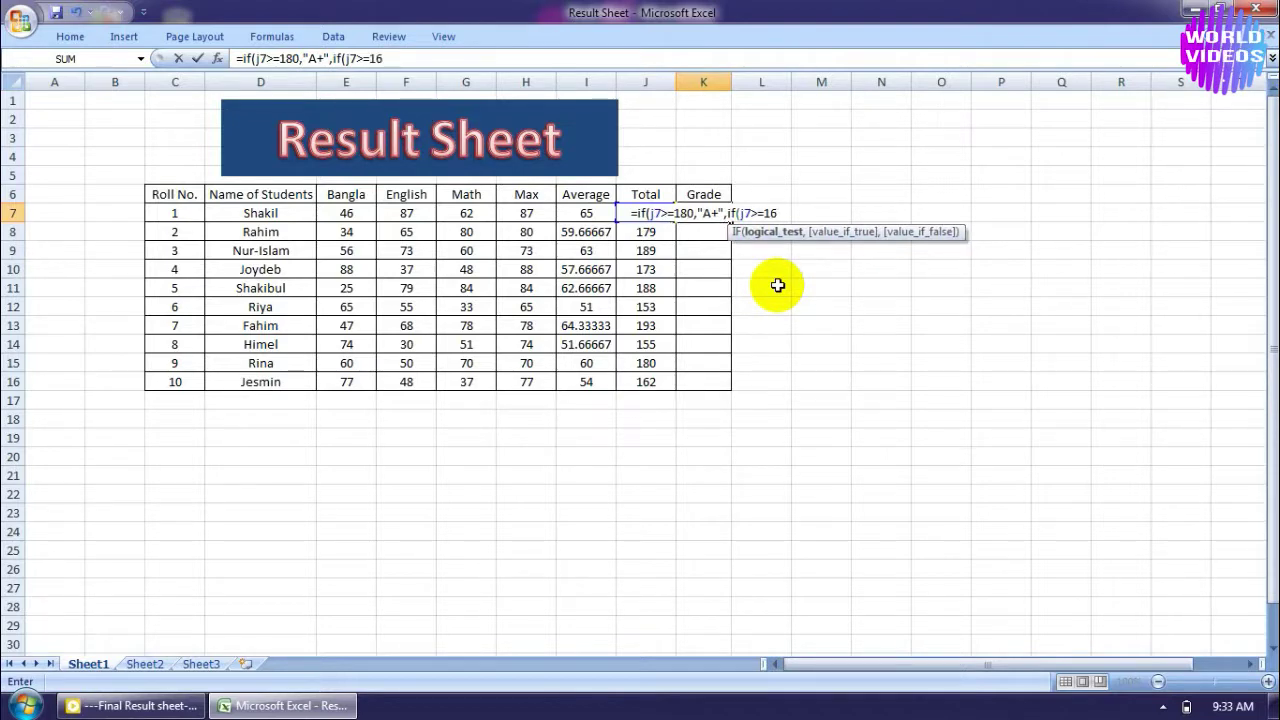
pyautogui.write('0')
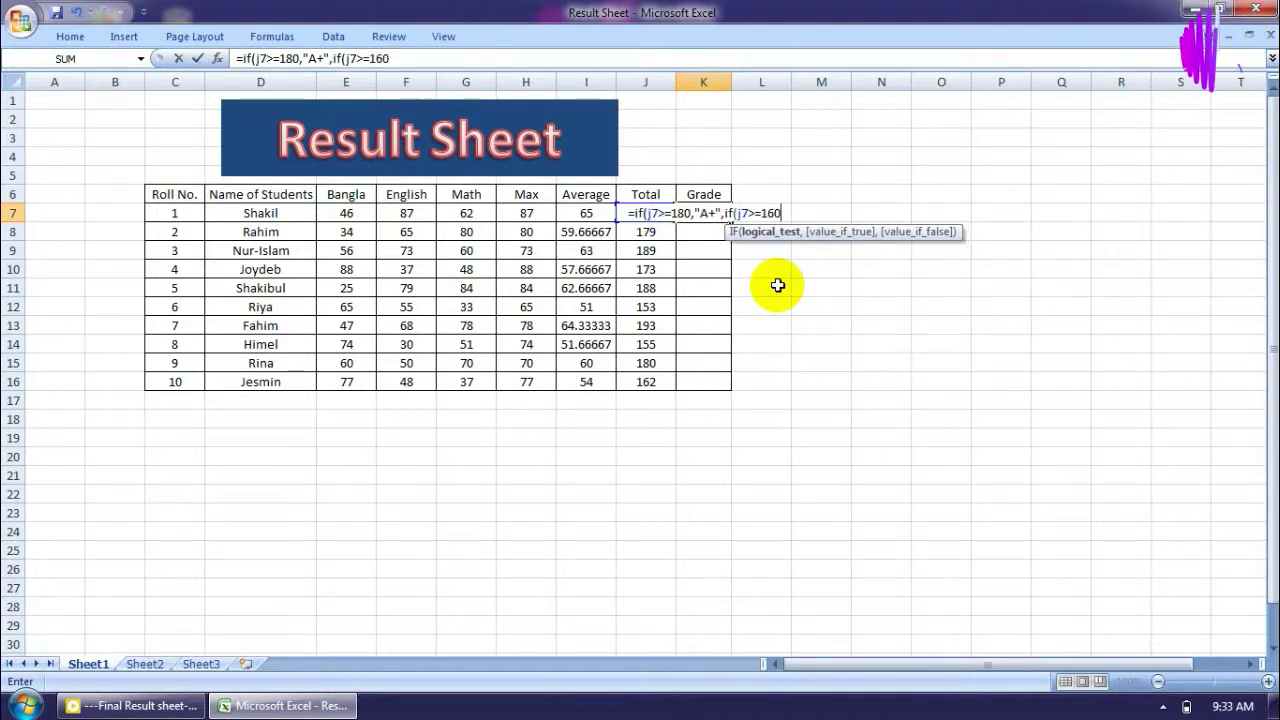
pyautogui.write(',"')
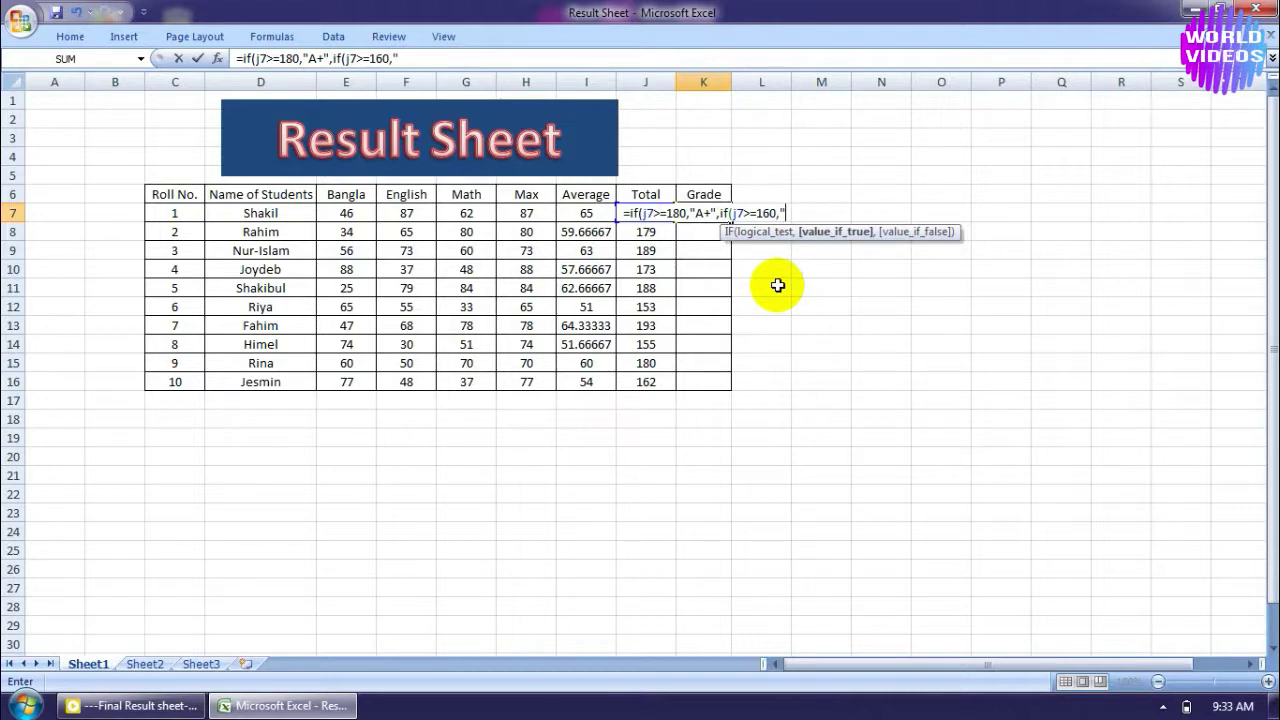
pyautogui.write('A')
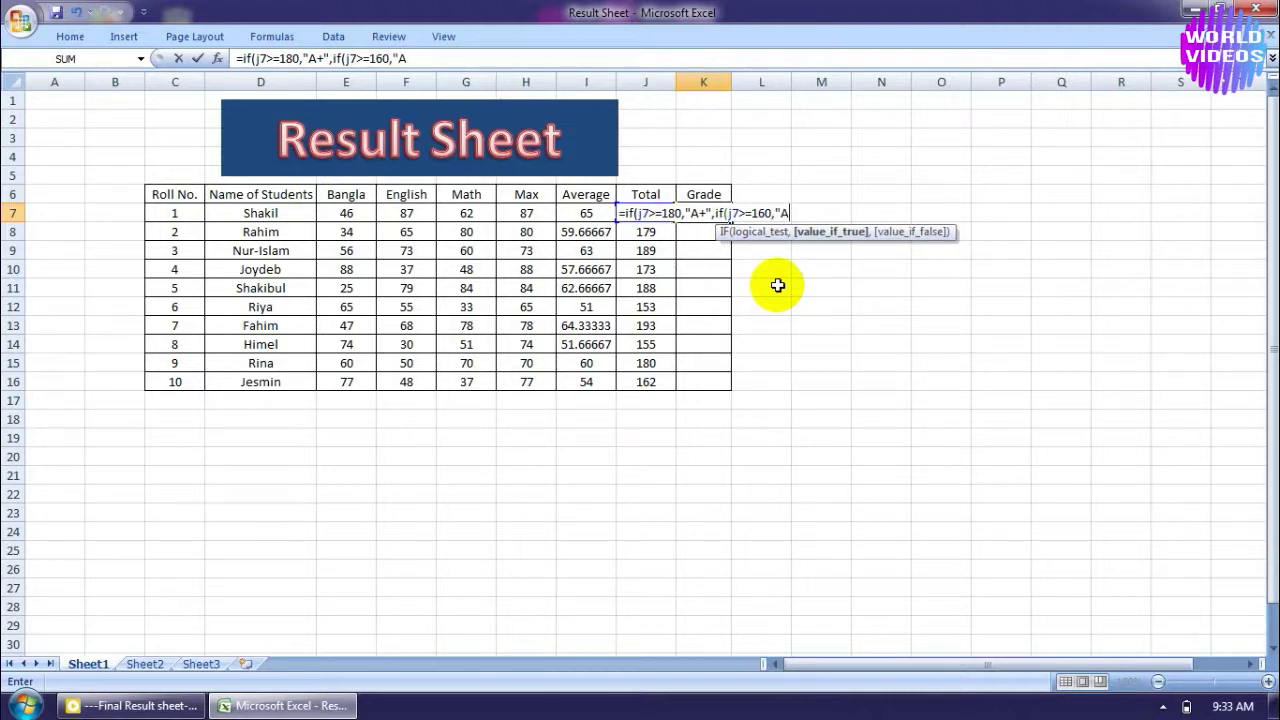
pyautogui.write('",')
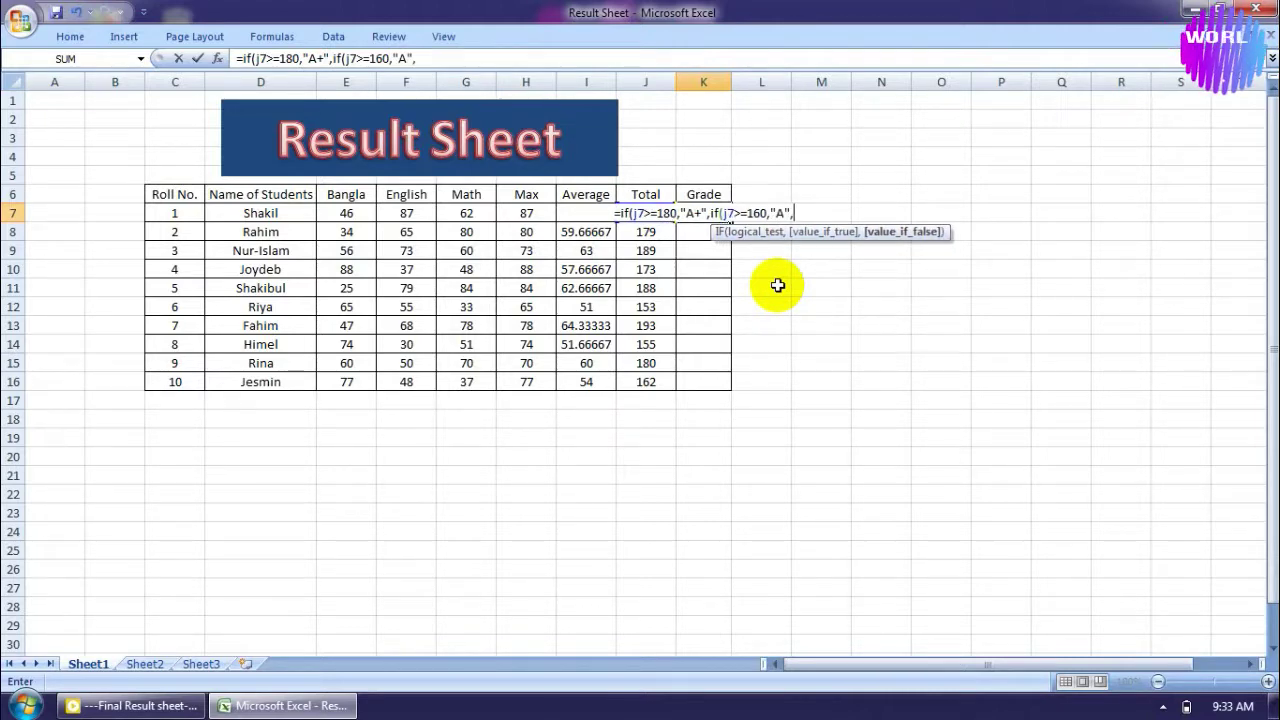
pyautogui.write('if')
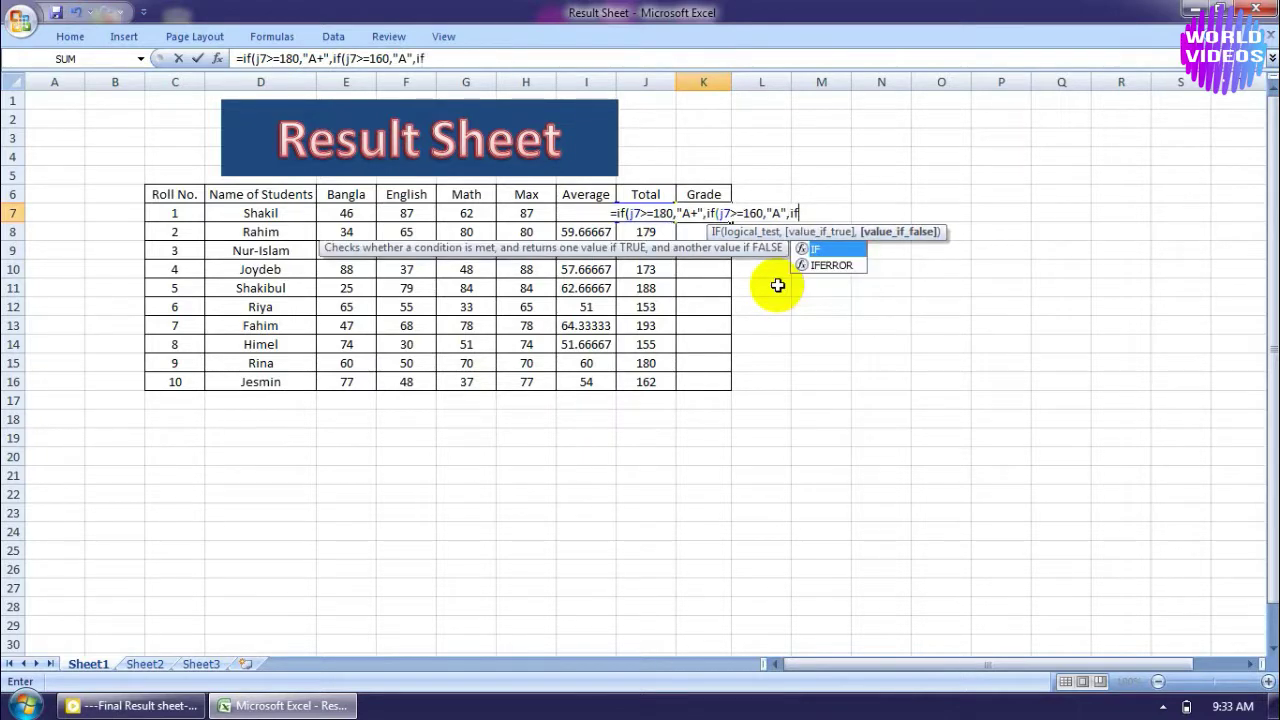
pyautogui.write('(')
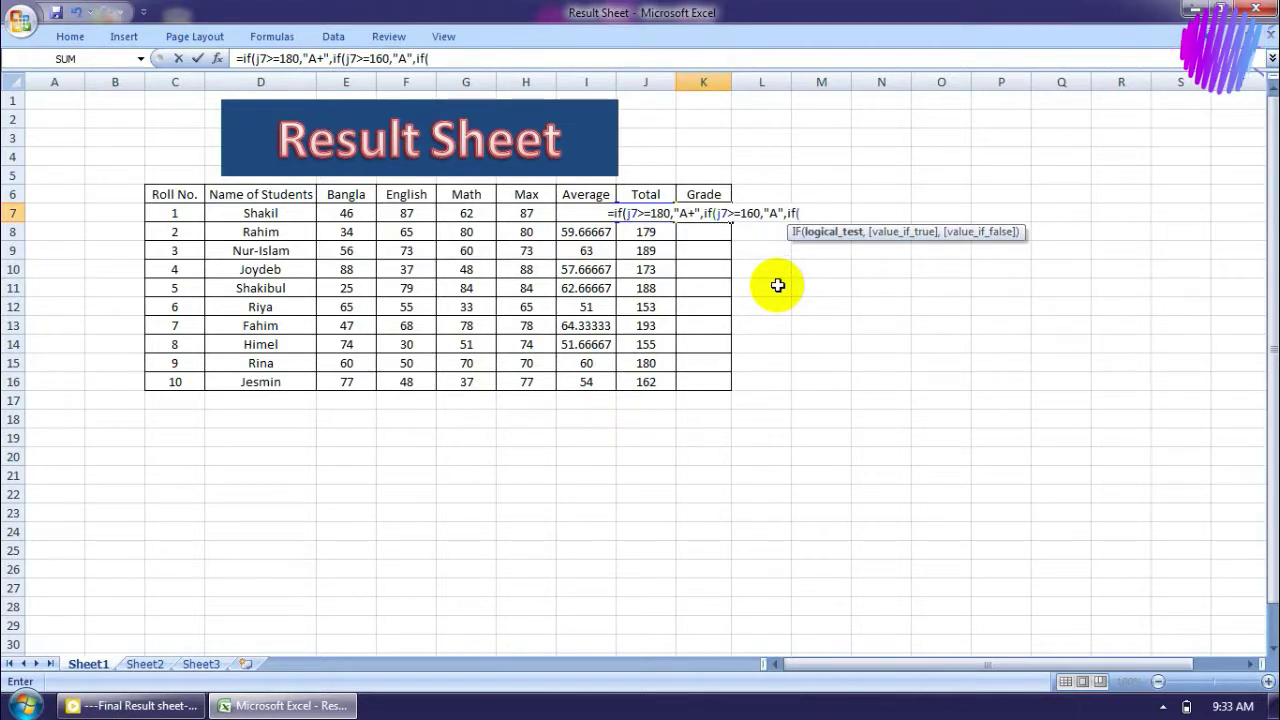
pyautogui.write('j7')
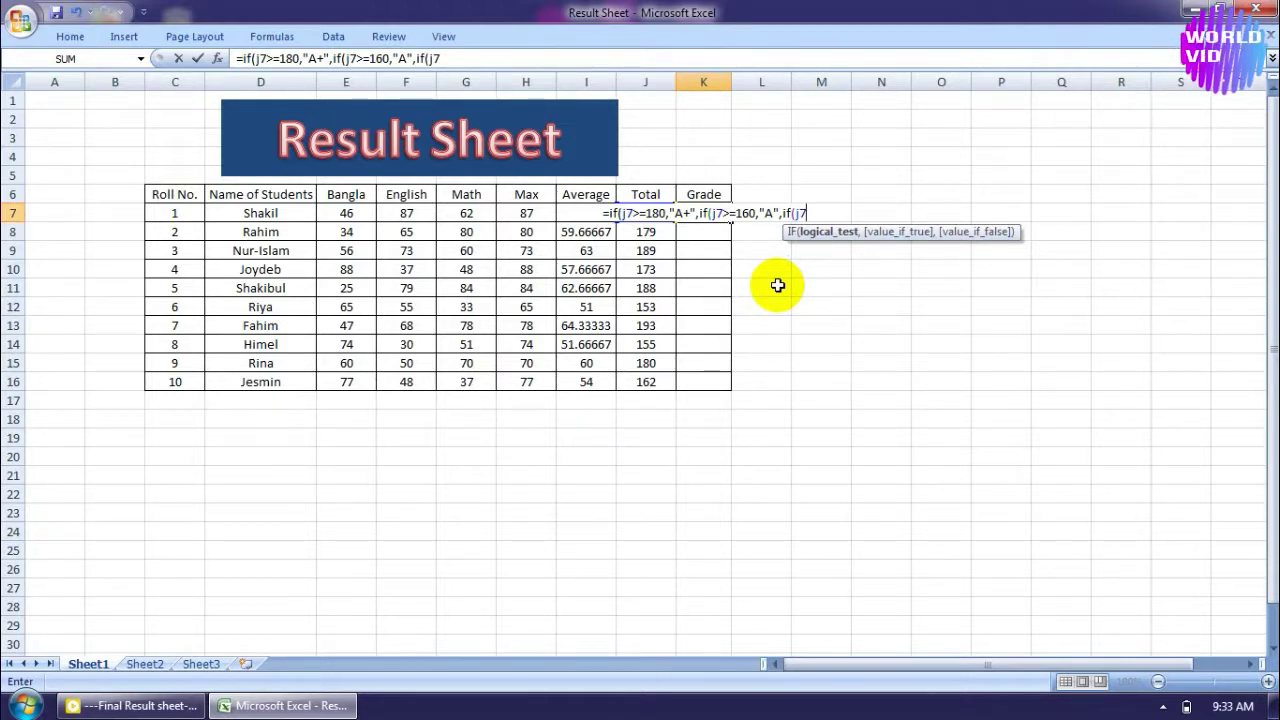
# Add the final condition returning "Fail" when J7 is below 160.
pyautogui.write('<')
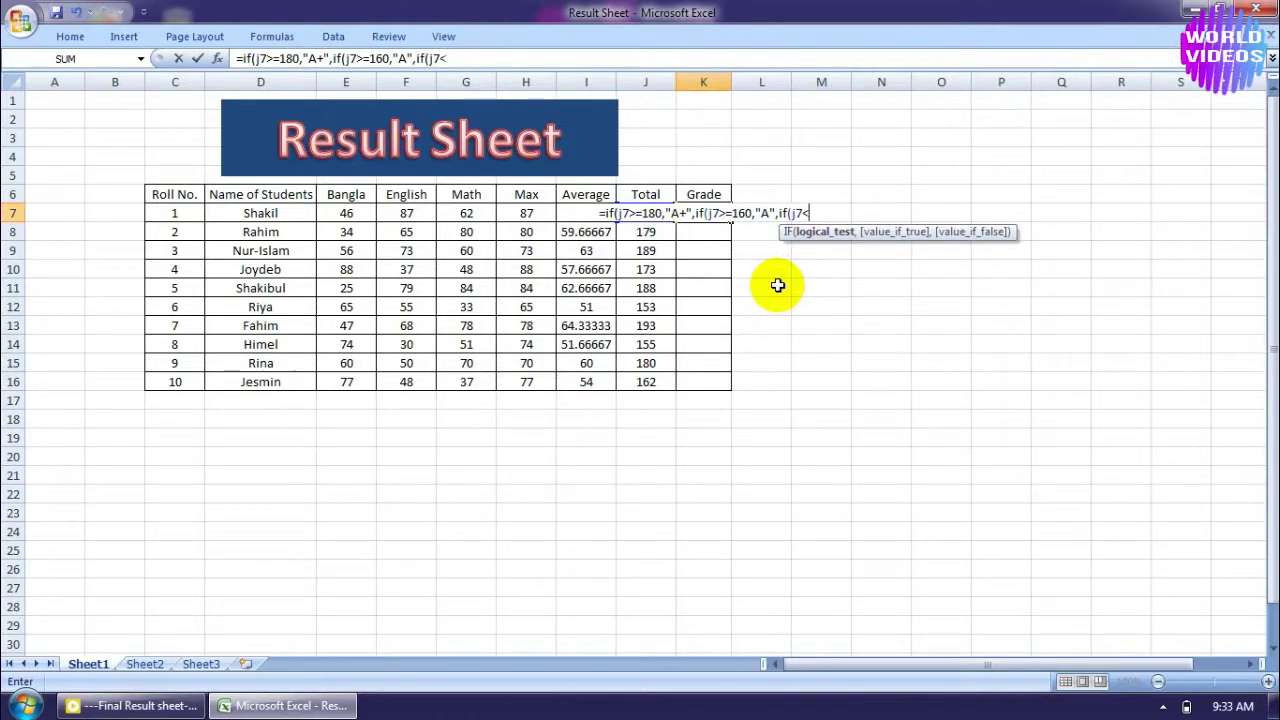
pyautogui.write('160')
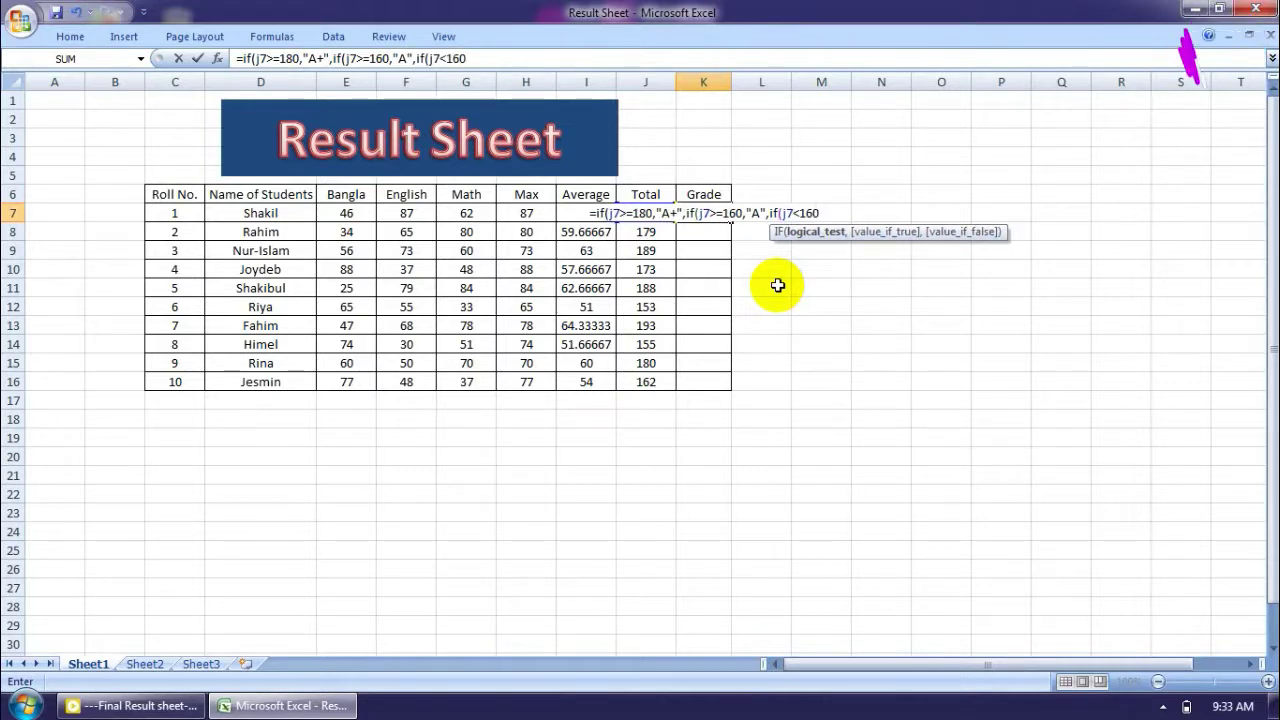
pyautogui.write(',')
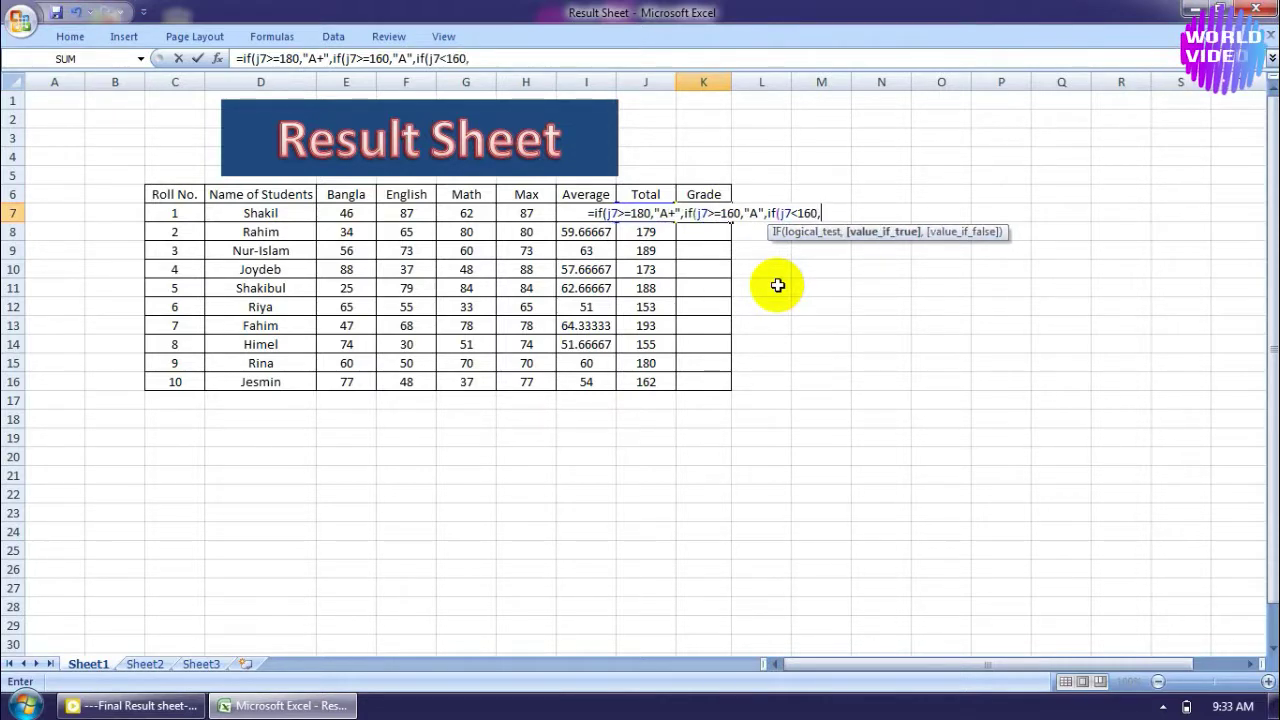
pyautogui.write('"')
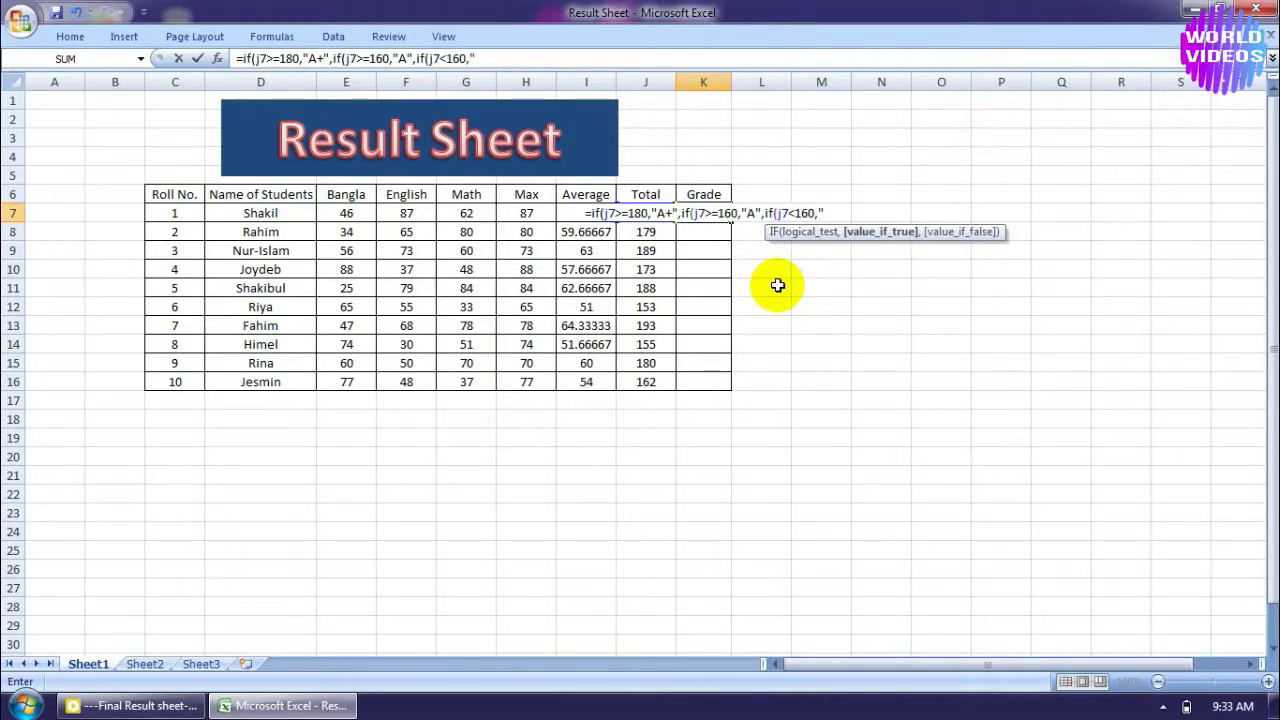
pyautogui.write('F')
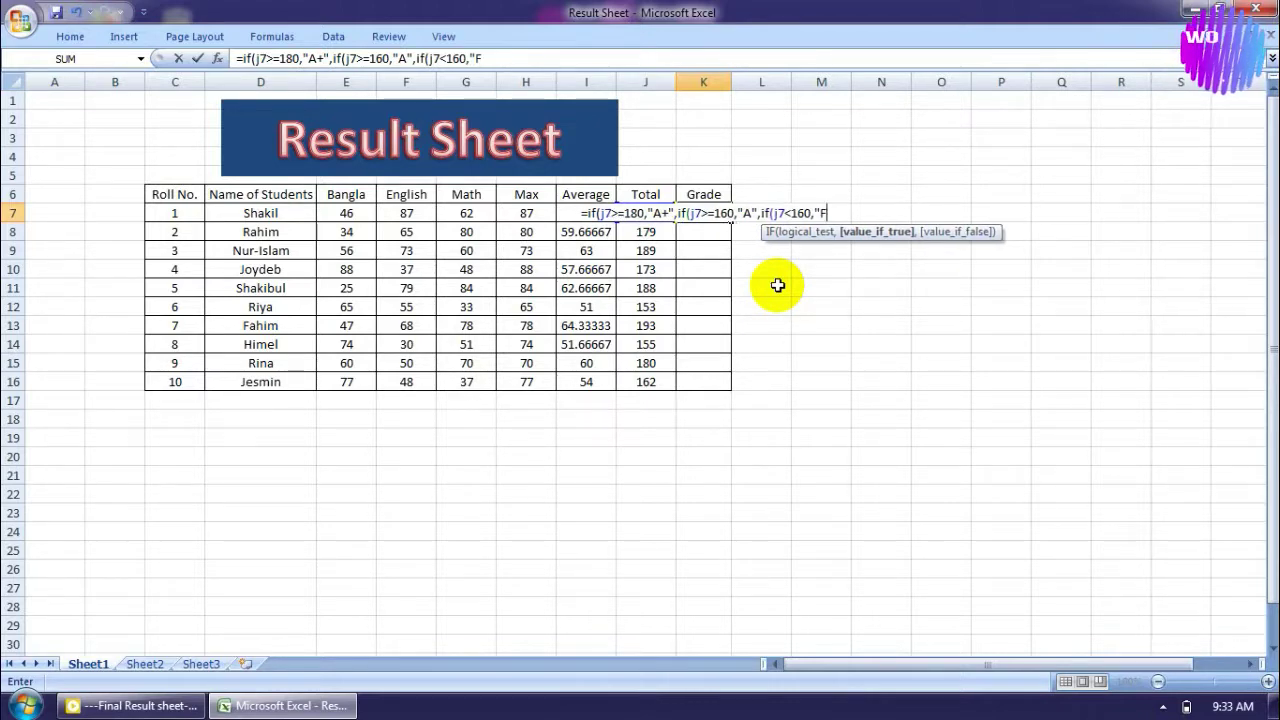
pyautogui.write('ail')
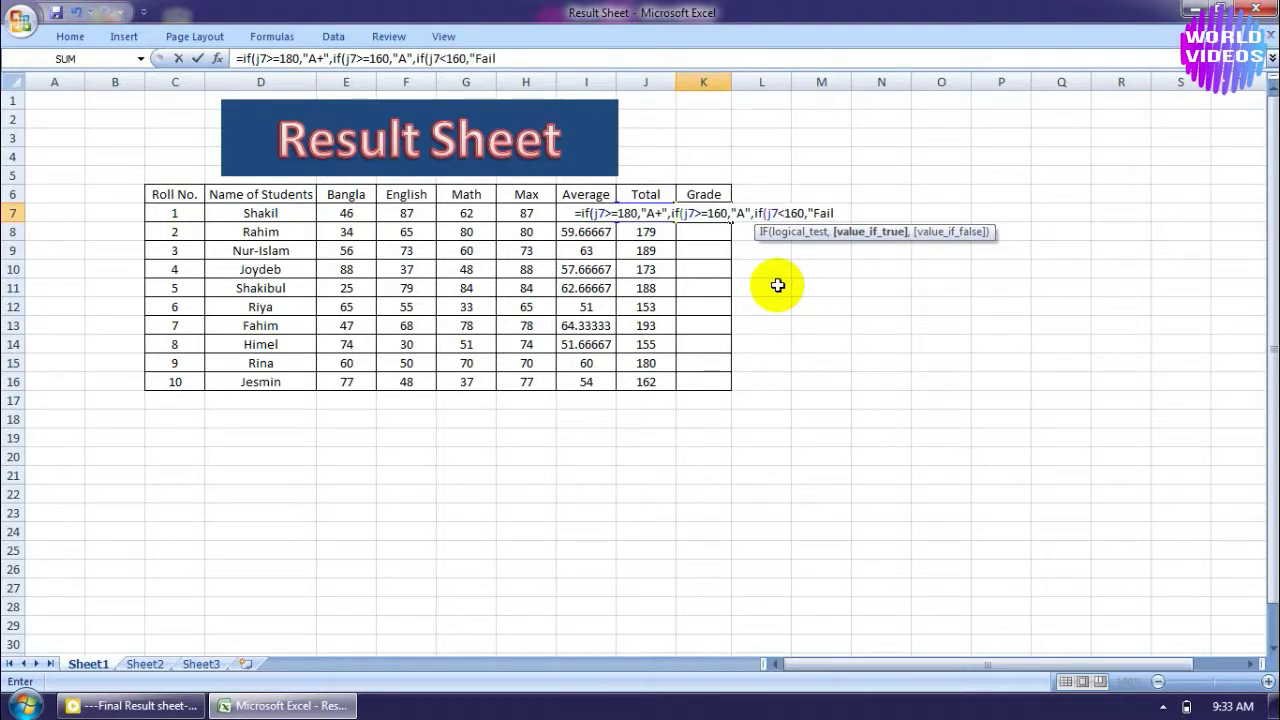
pyautogui.write('"')
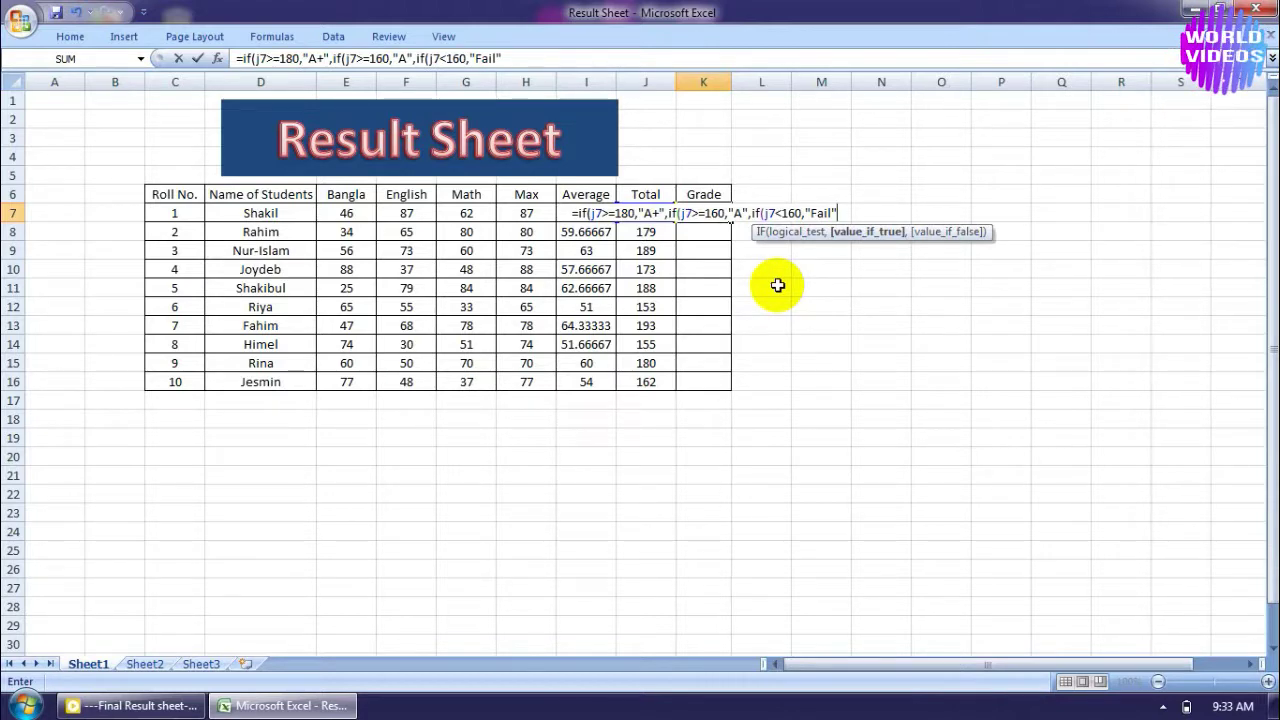
# Close and commit the nested grade formula in K7, then check the total it tests.
pyautogui.write(')))')
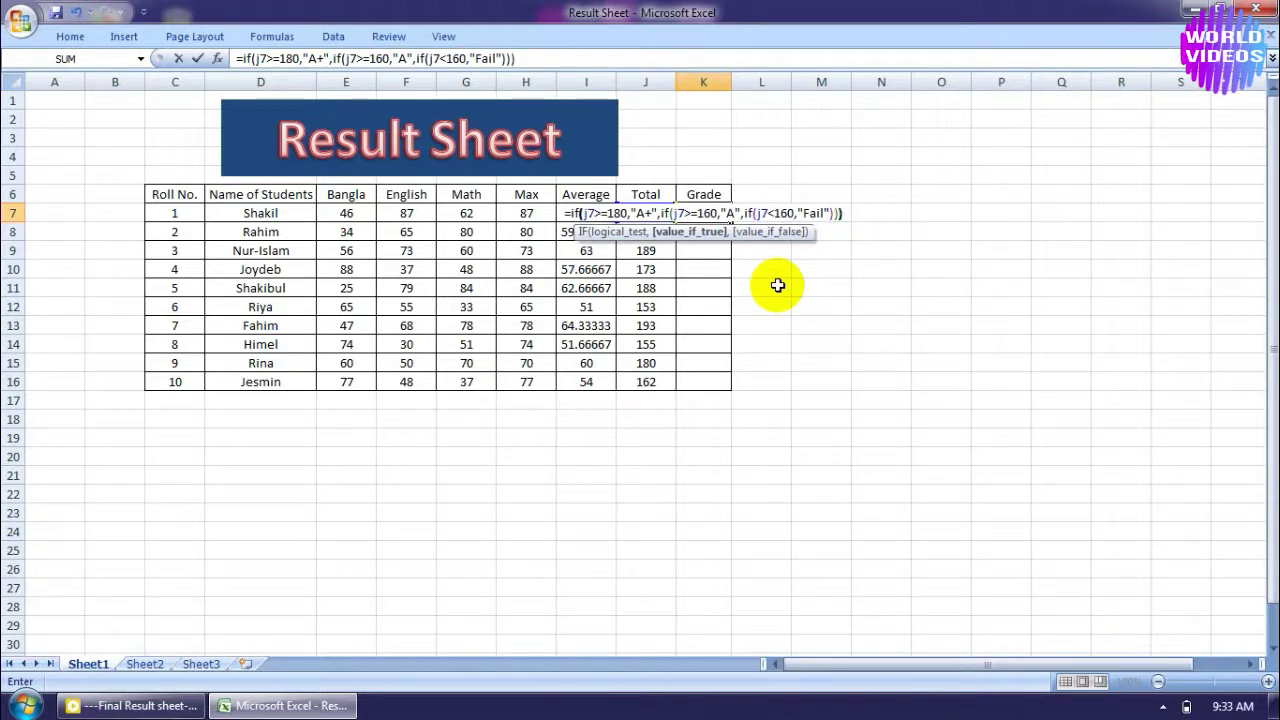
pyautogui.press('Return')
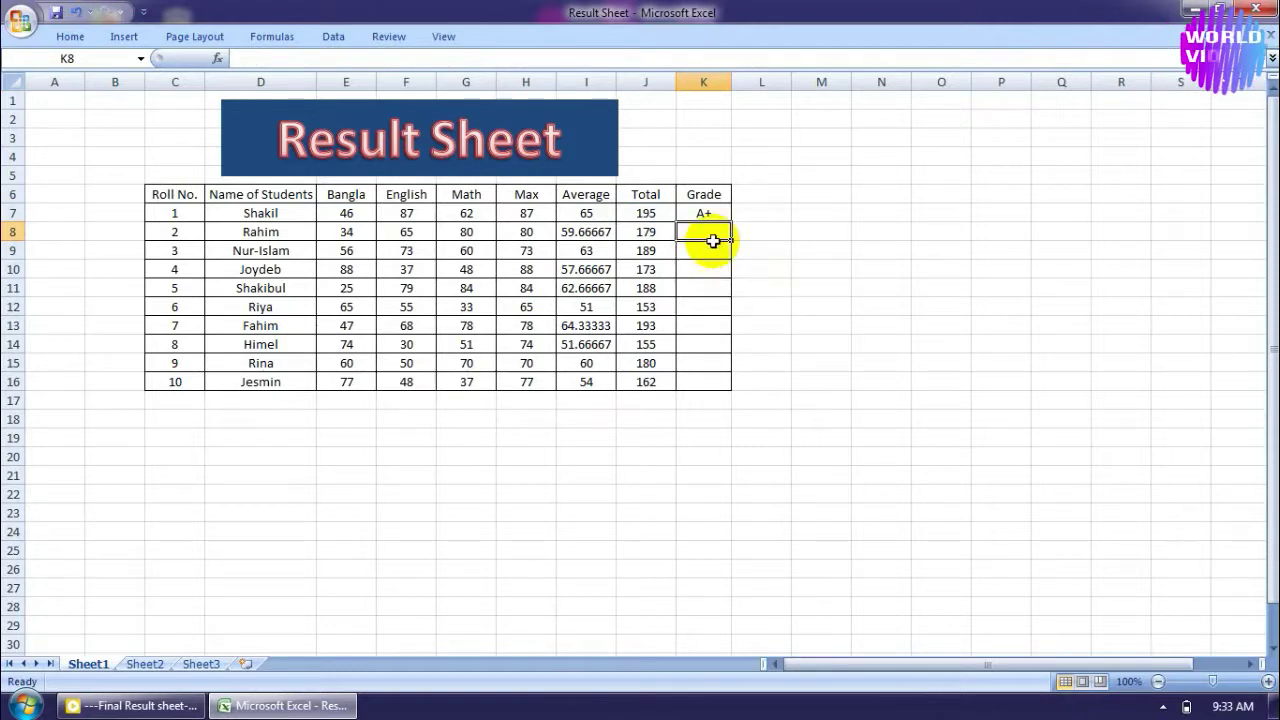
pyautogui.click(720, 212)
pyautogui.click(643, 211)
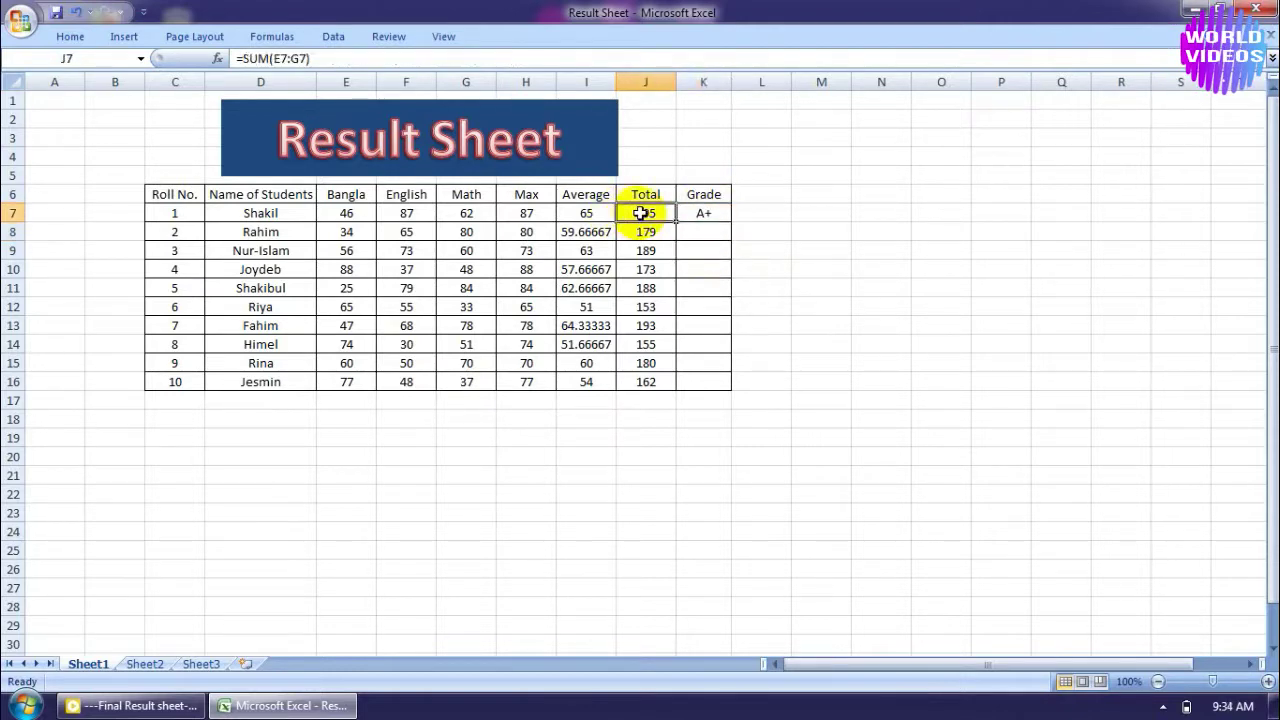
# Copy the K7 grade formula down to K16 and spot-check the copied grades.
pyautogui.click(713, 213)
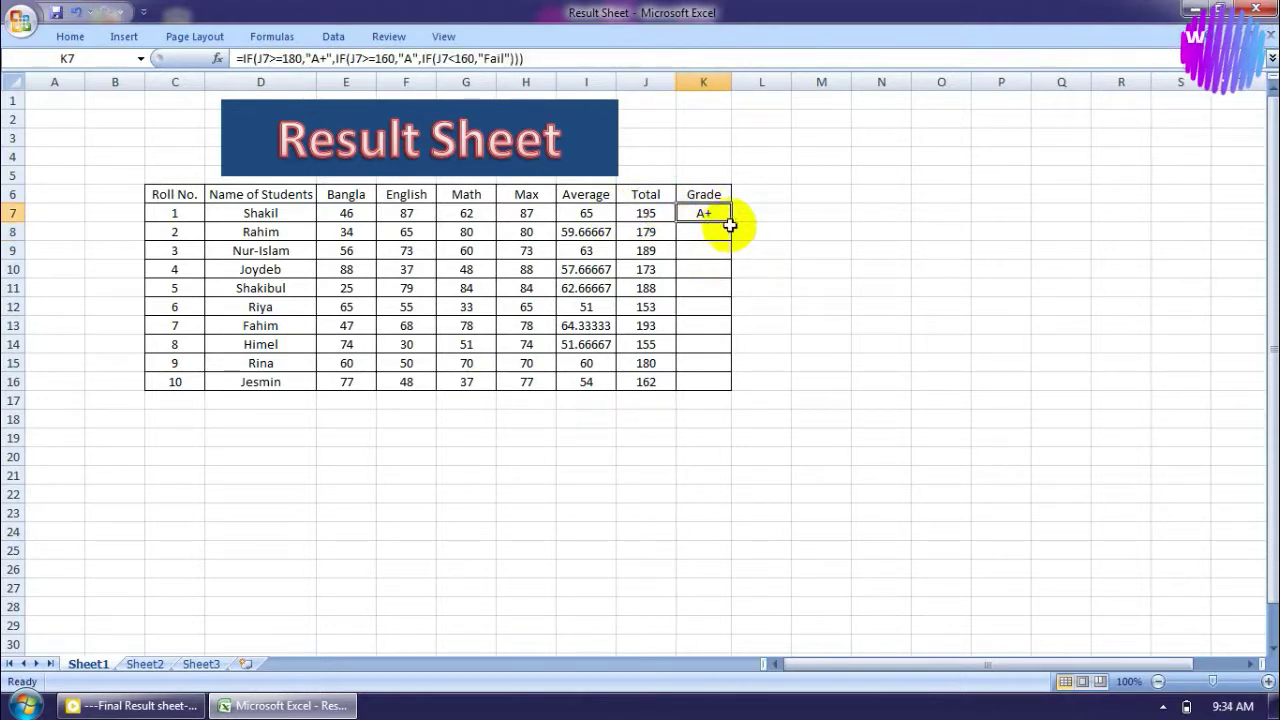
pyautogui.moveTo(730, 224); pyautogui.dragTo(735, 385)
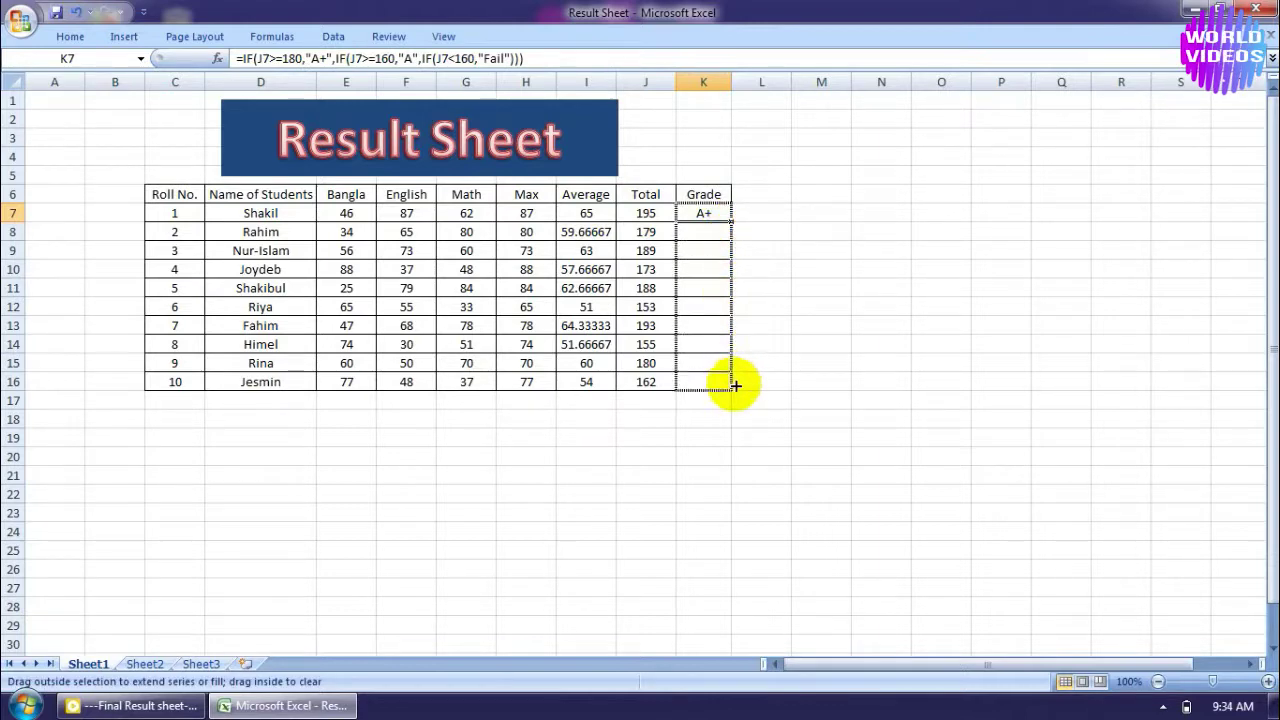
pyautogui.click(762, 269)
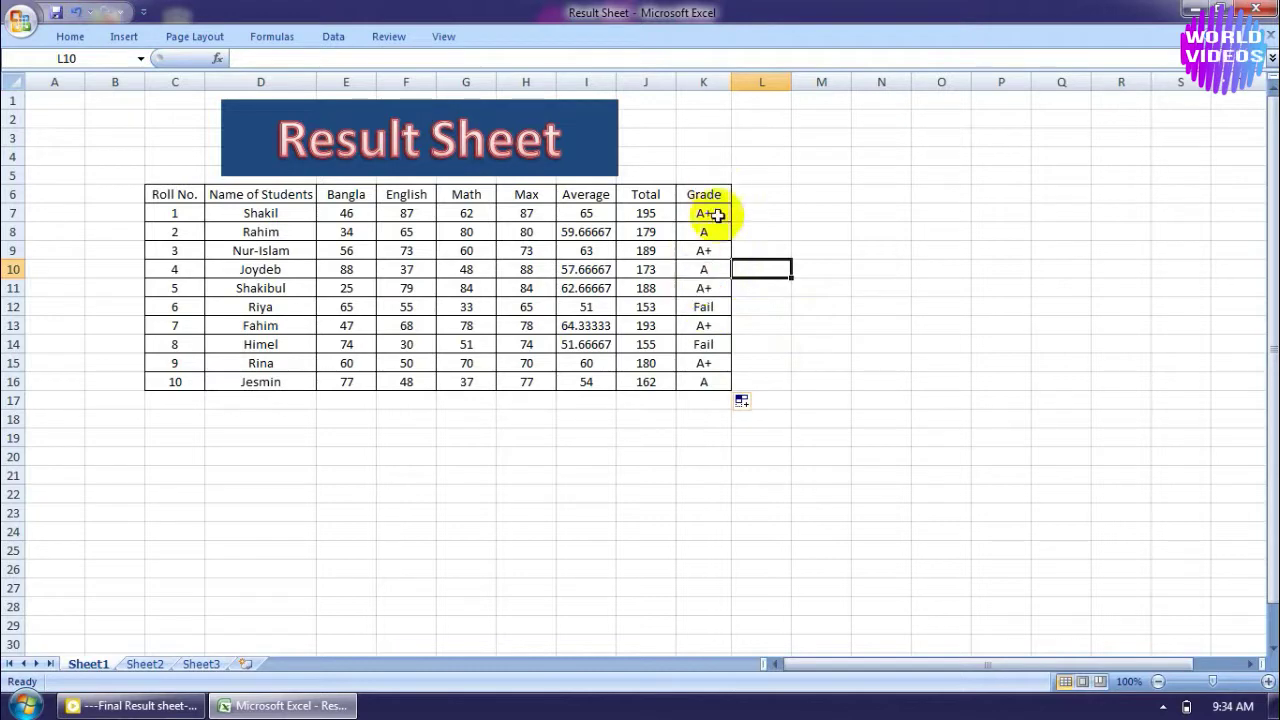
pyautogui.click(714, 250)
pyautogui.click(706, 272)
pyautogui.click(707, 307)
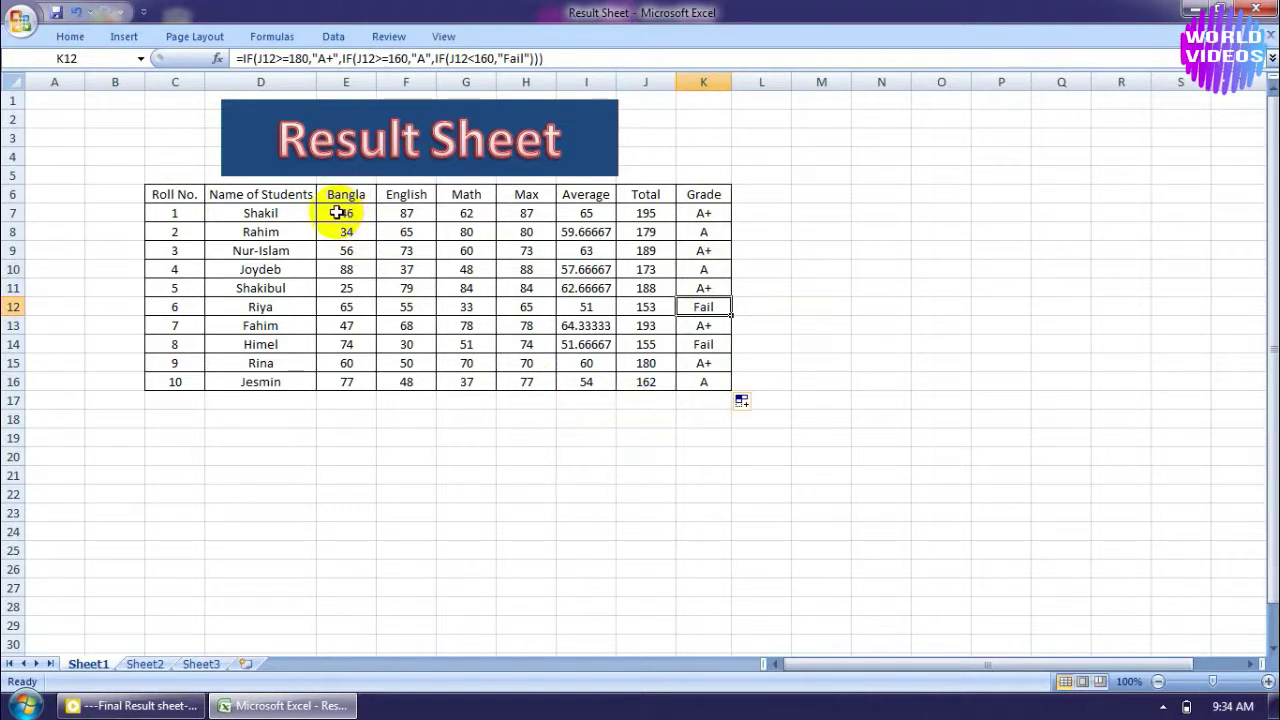
pyautogui.moveTo(335, 212)
pyautogui.mouseDown()
pyautogui.moveTo(405, 240)
pyautogui.moveTo(470, 390)
pyautogui.moveTo(467, 378)
pyautogui.mouseUp()
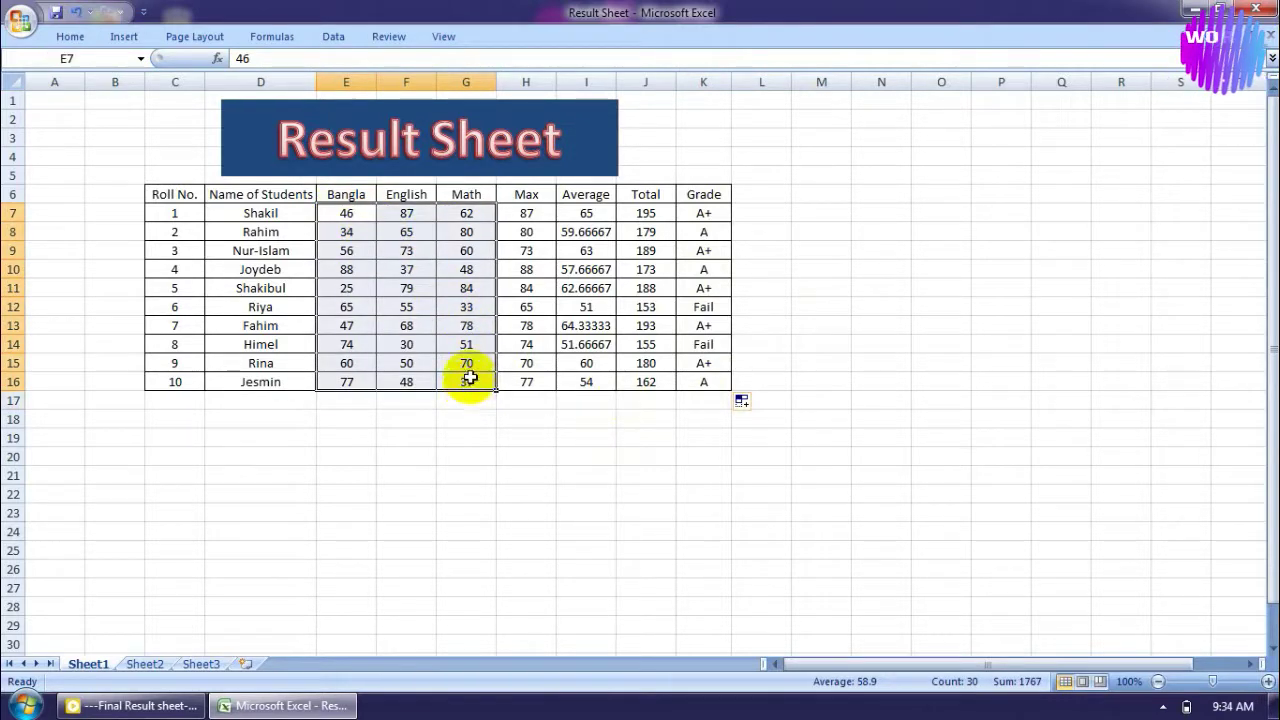
pyautogui.rightClick(466, 321)
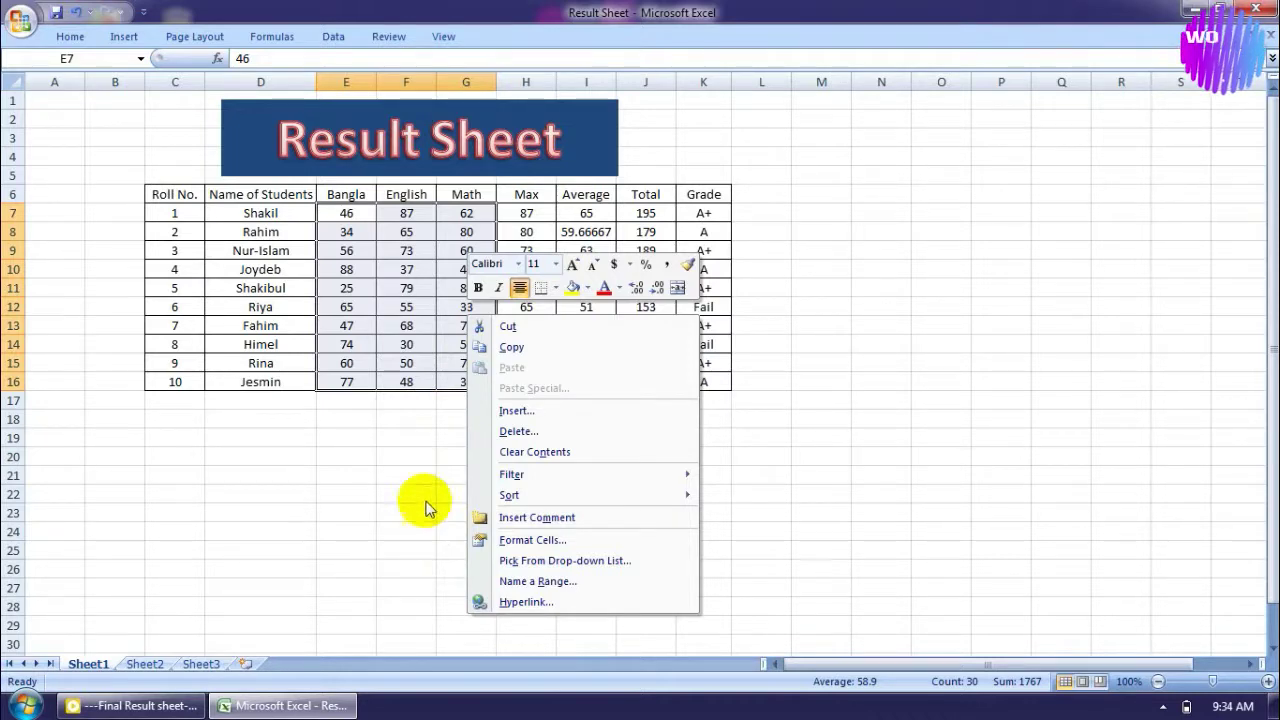
pyautogui.press('Escape')
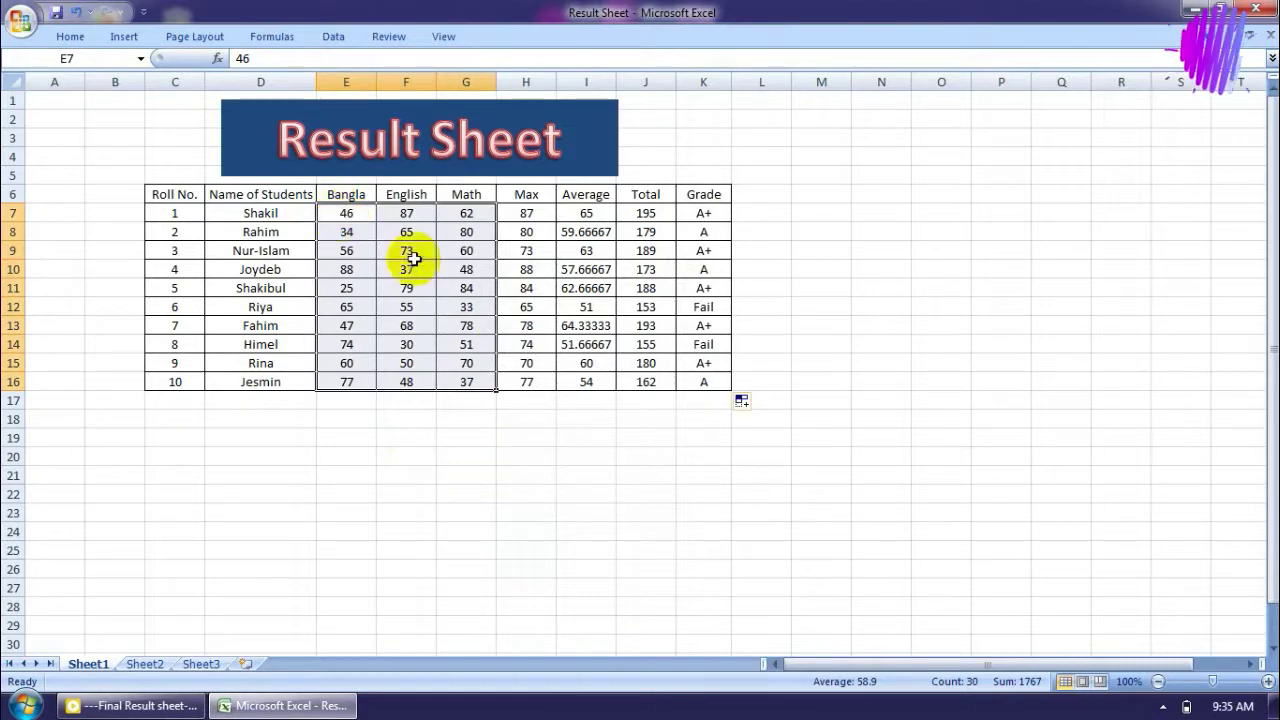
pyautogui.click(524, 357)
# Apply a Less Than 33 rule with Light Red Fill to the marks in E7:G16.
pyautogui.moveTo(335, 210)
pyautogui.mouseDown()
pyautogui.moveTo(466, 347)
pyautogui.moveTo(474, 389)
pyautogui.mouseUp()
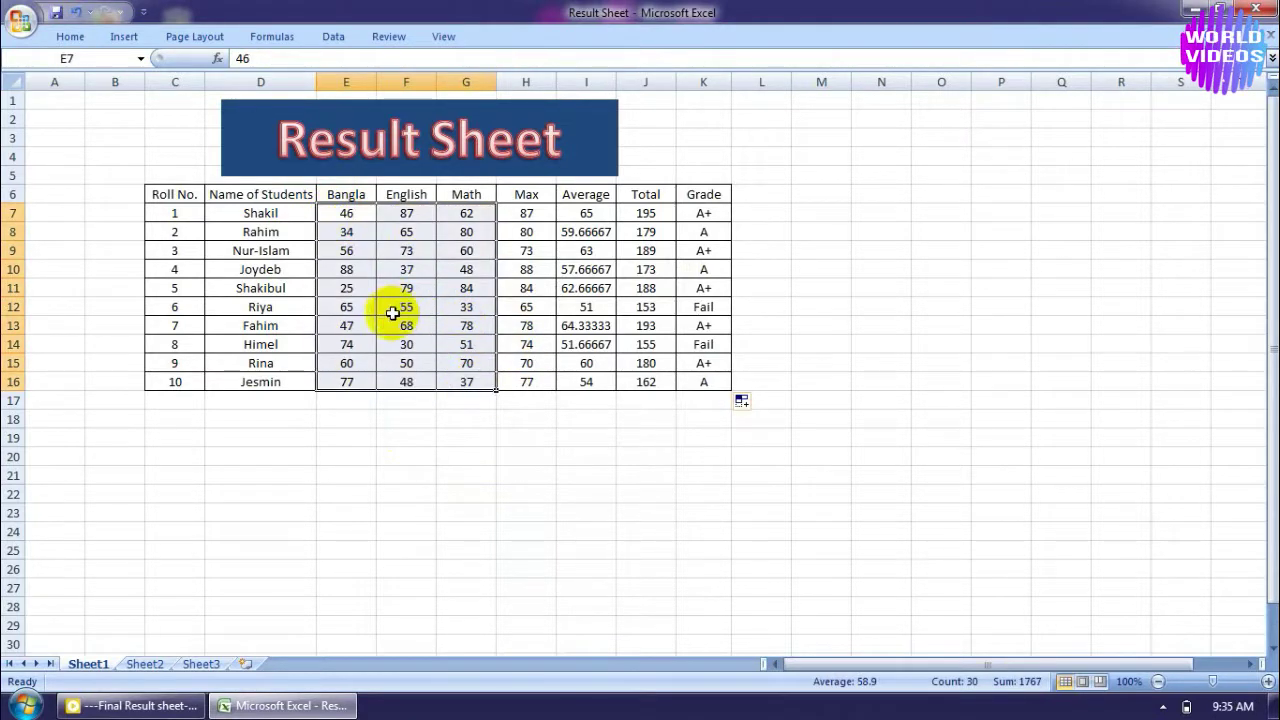
pyautogui.click(60, 38)
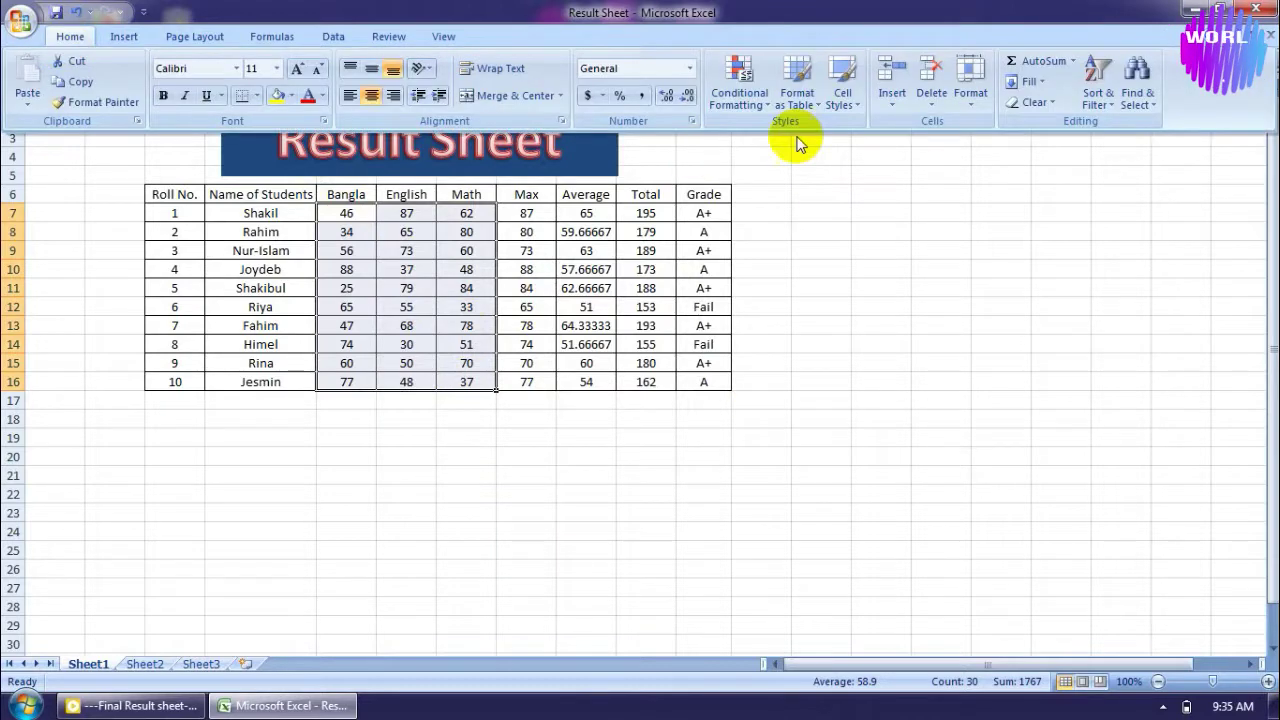
pyautogui.click(771, 105)
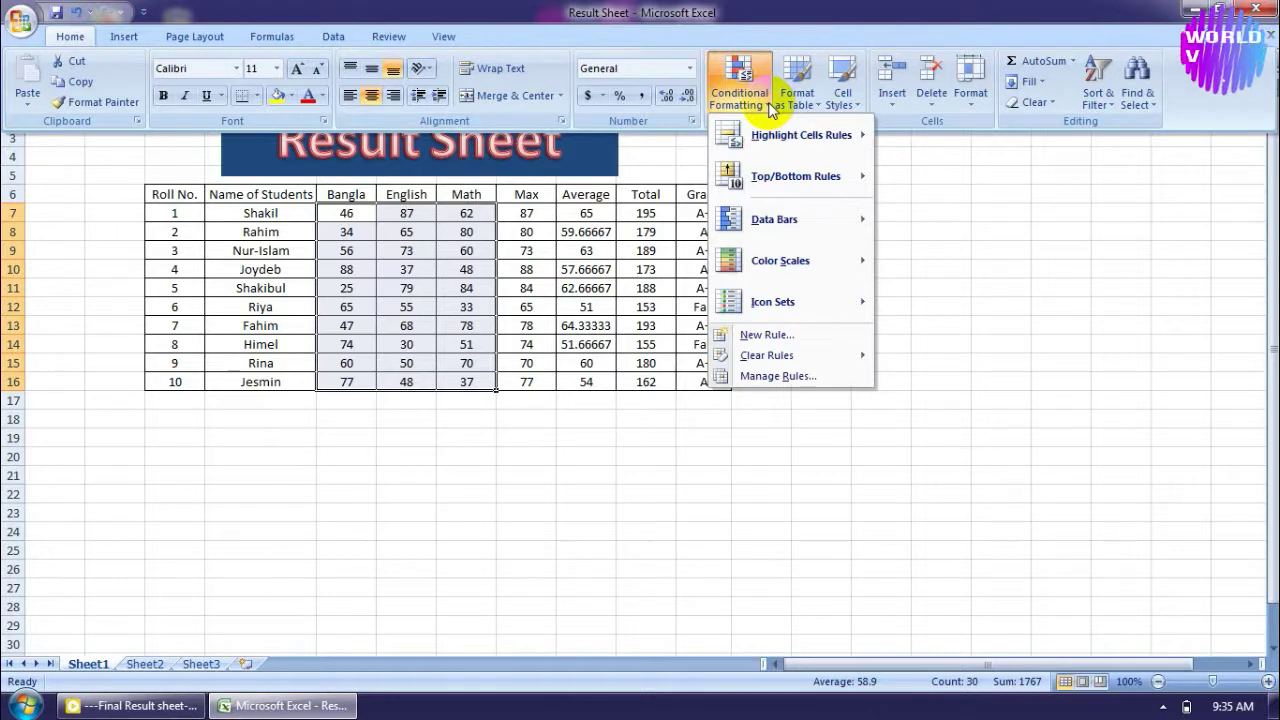
pyautogui.moveTo(856, 137)
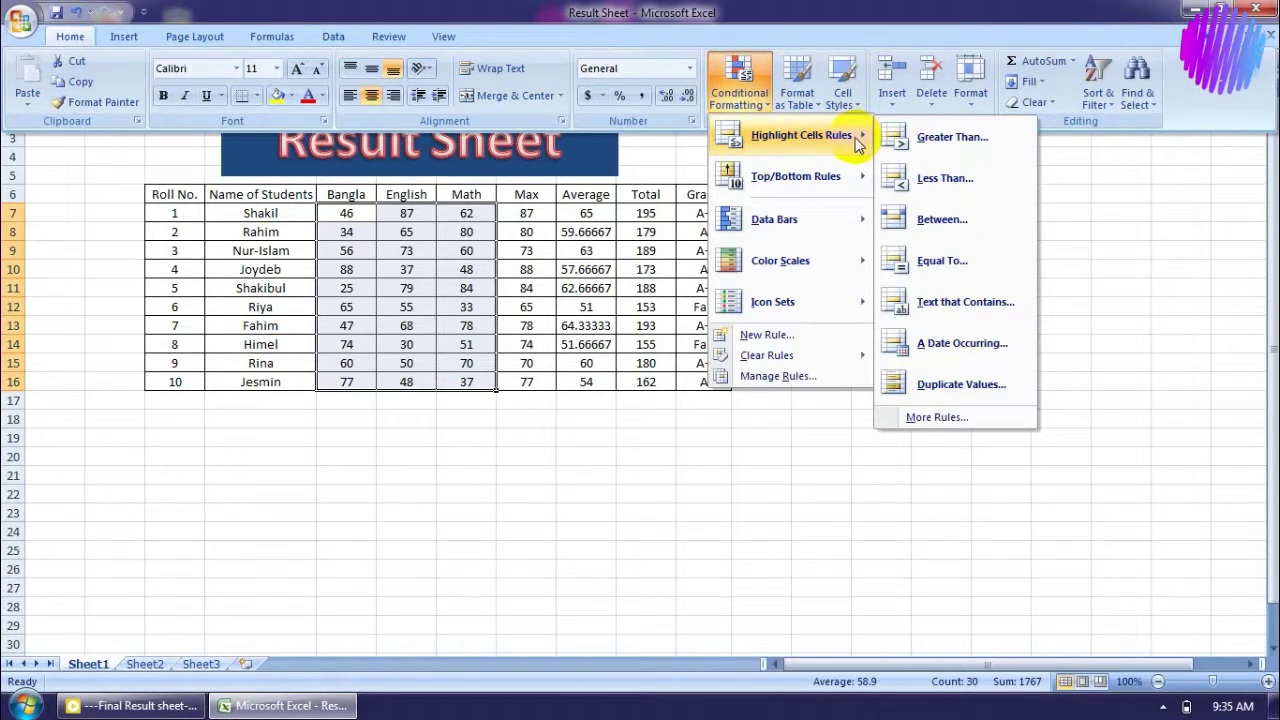
pyautogui.click(958, 182)
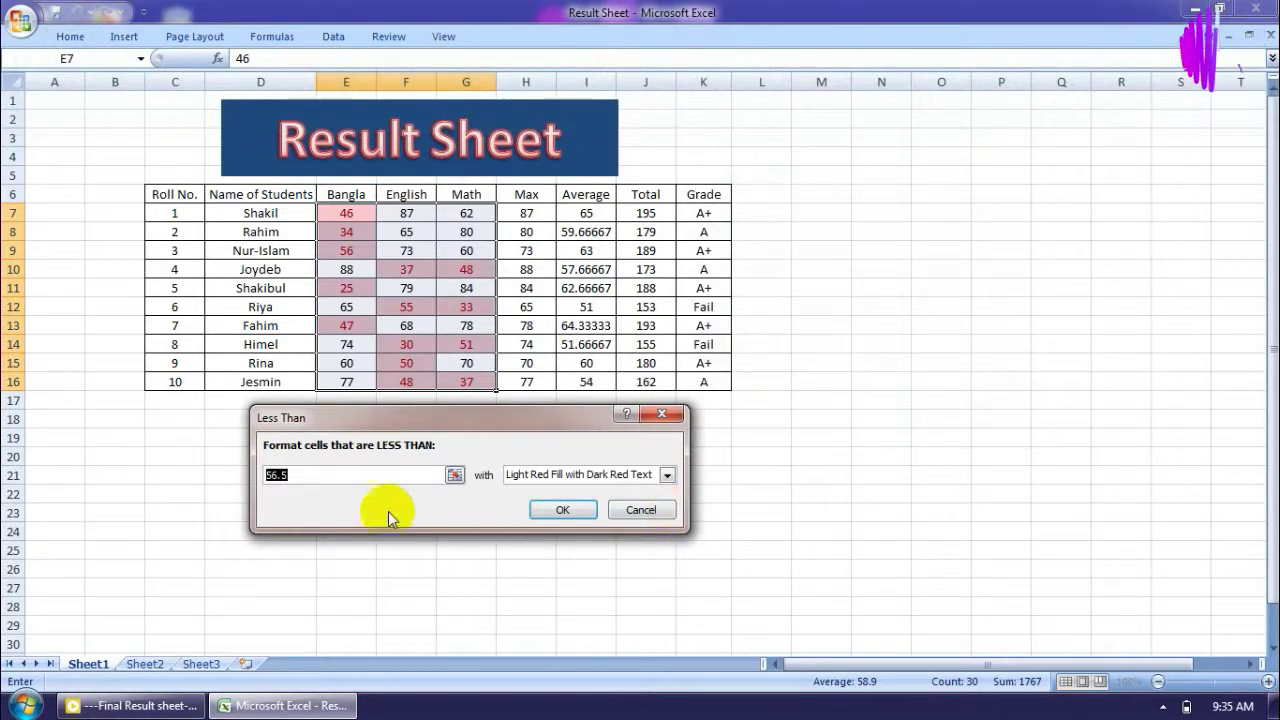
pyautogui.doubleClick(298, 475)
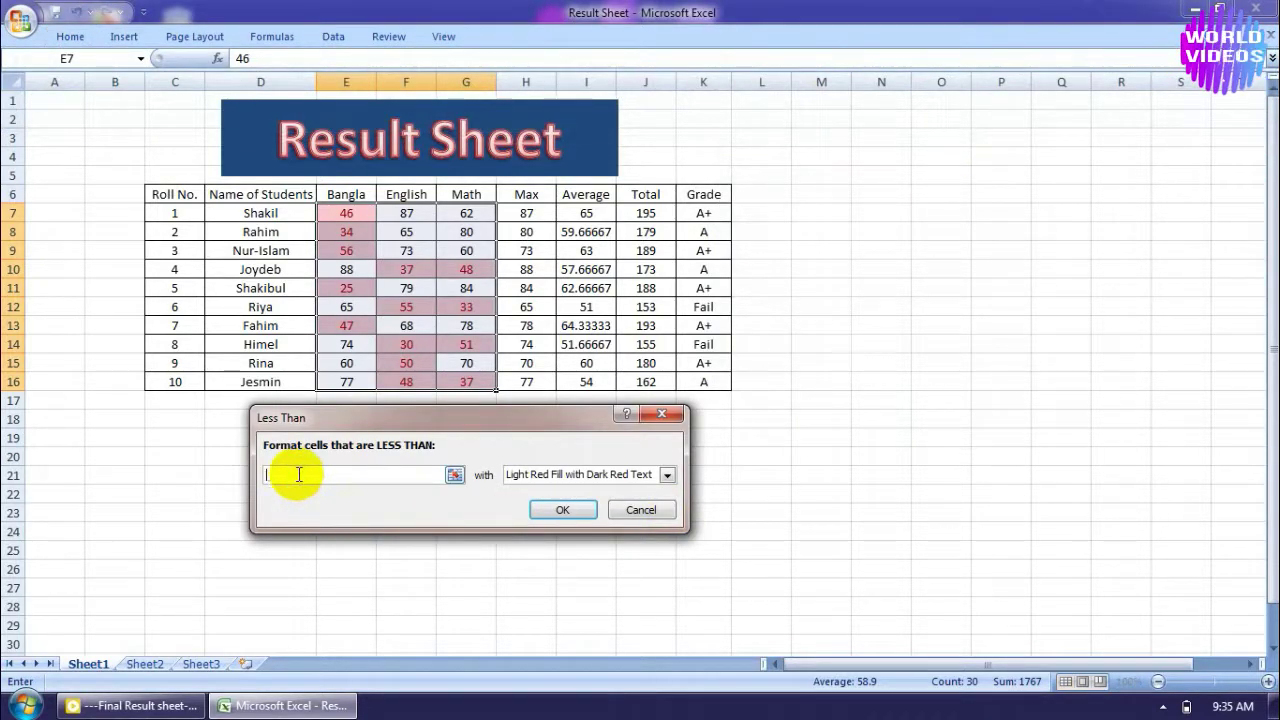
pyautogui.write('33')
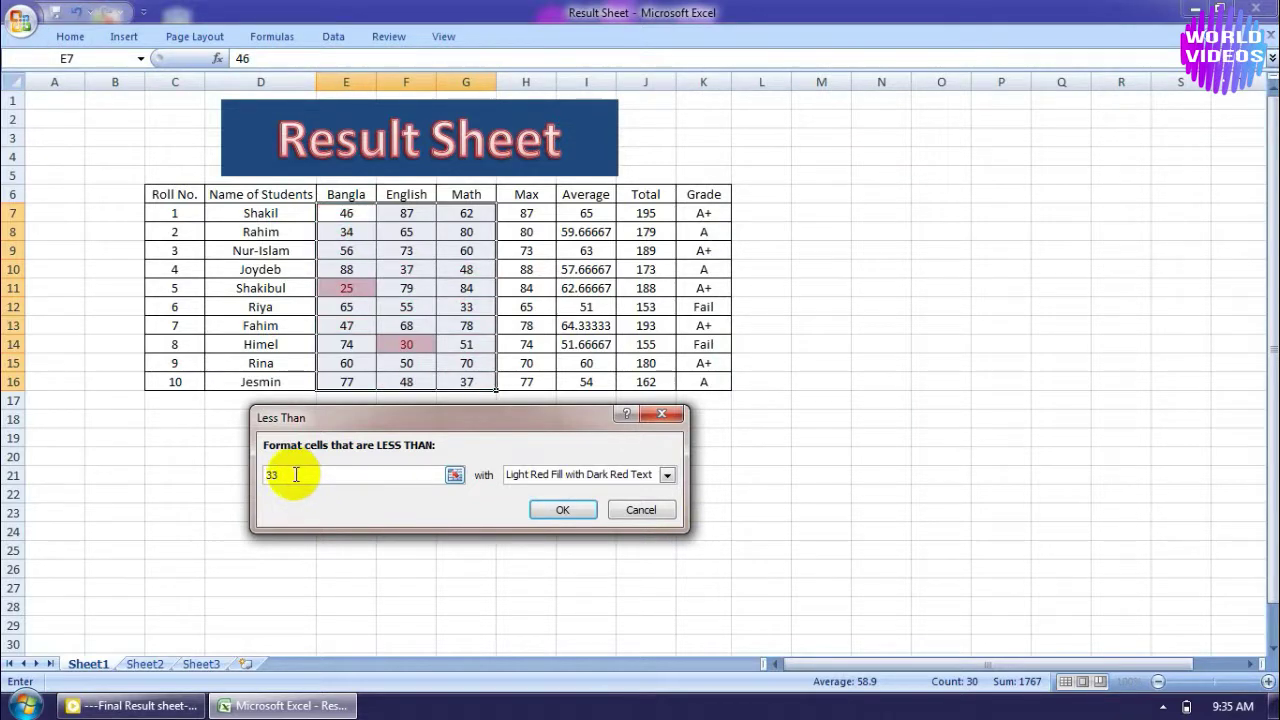
pyautogui.click(667, 478)
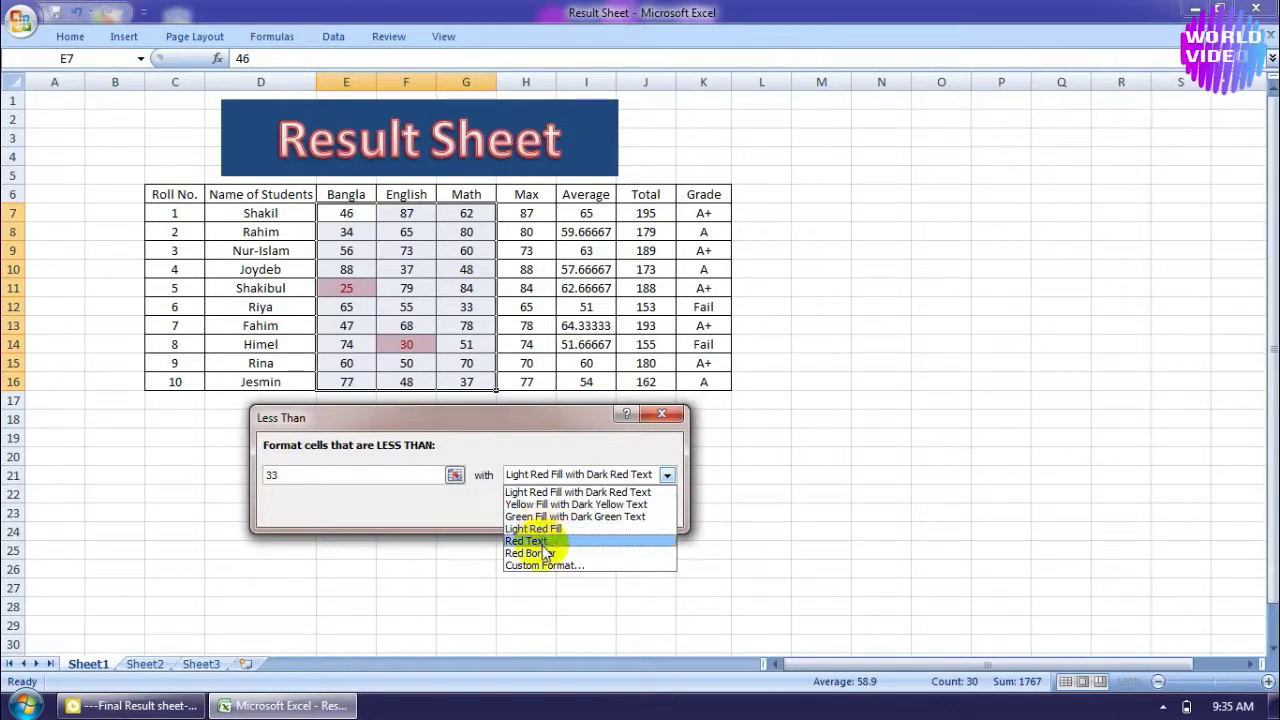
pyautogui.click(543, 545)
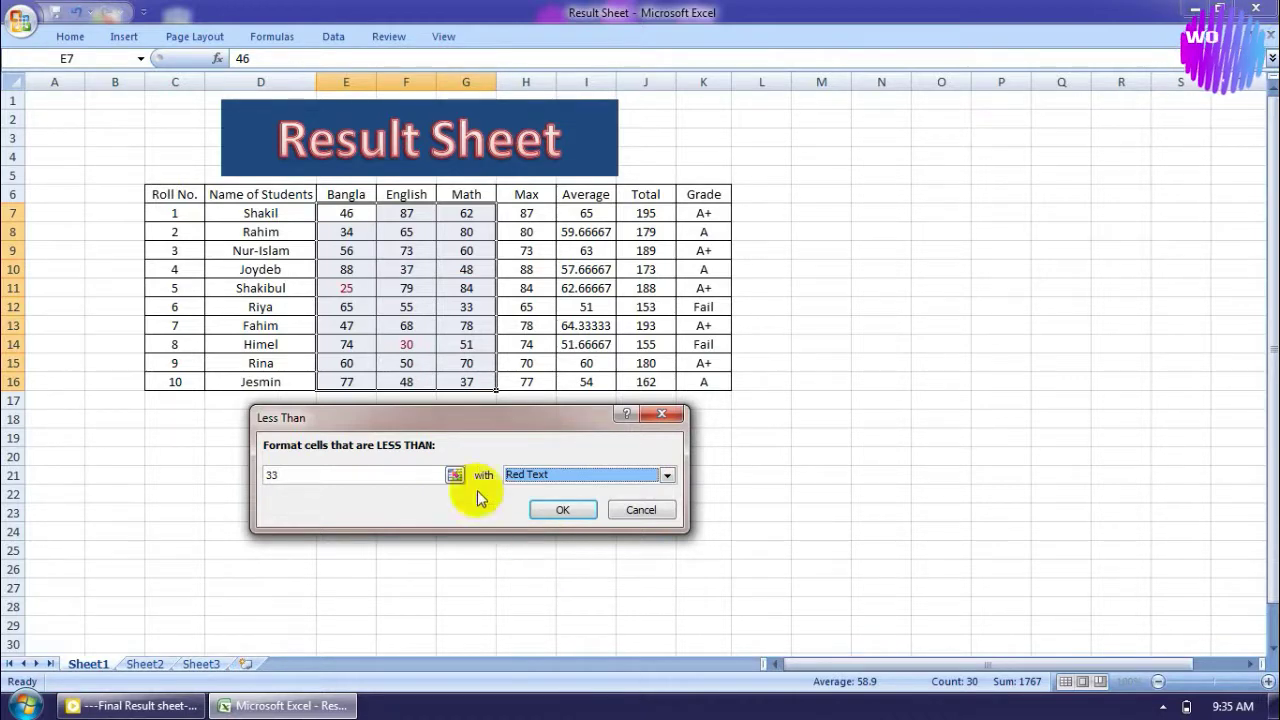
pyautogui.click(631, 482)
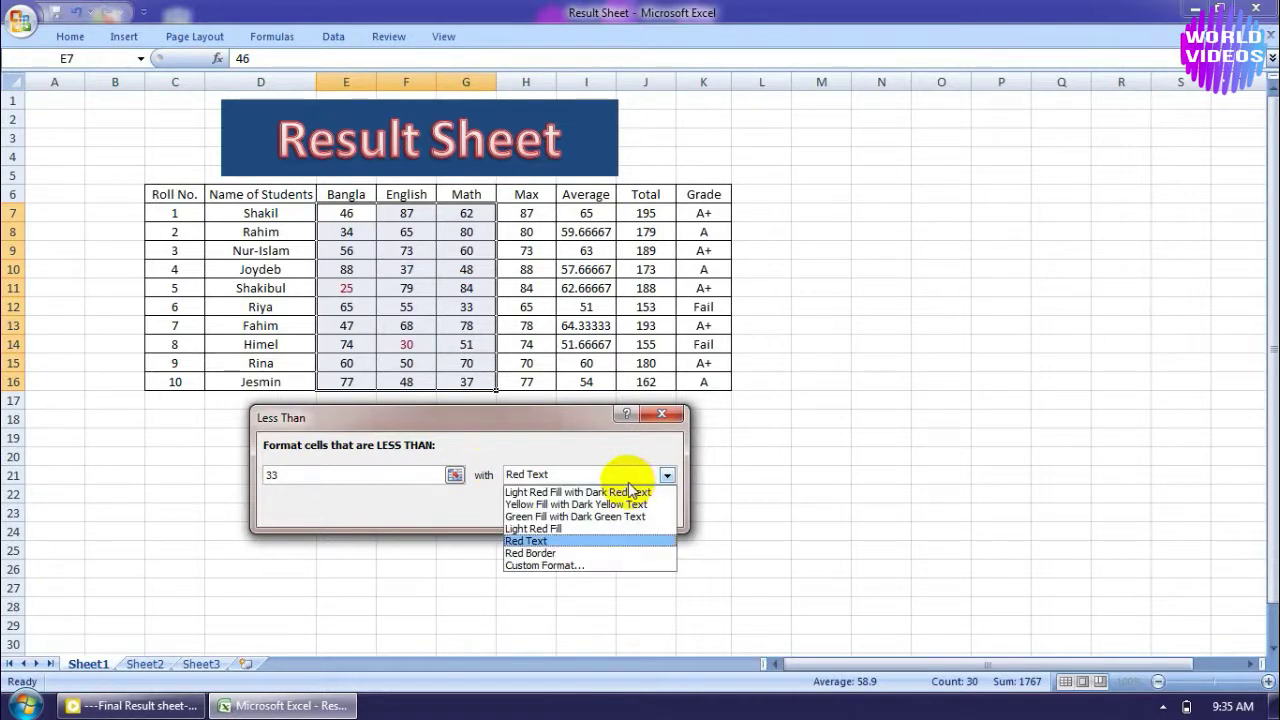
pyautogui.click(541, 530)
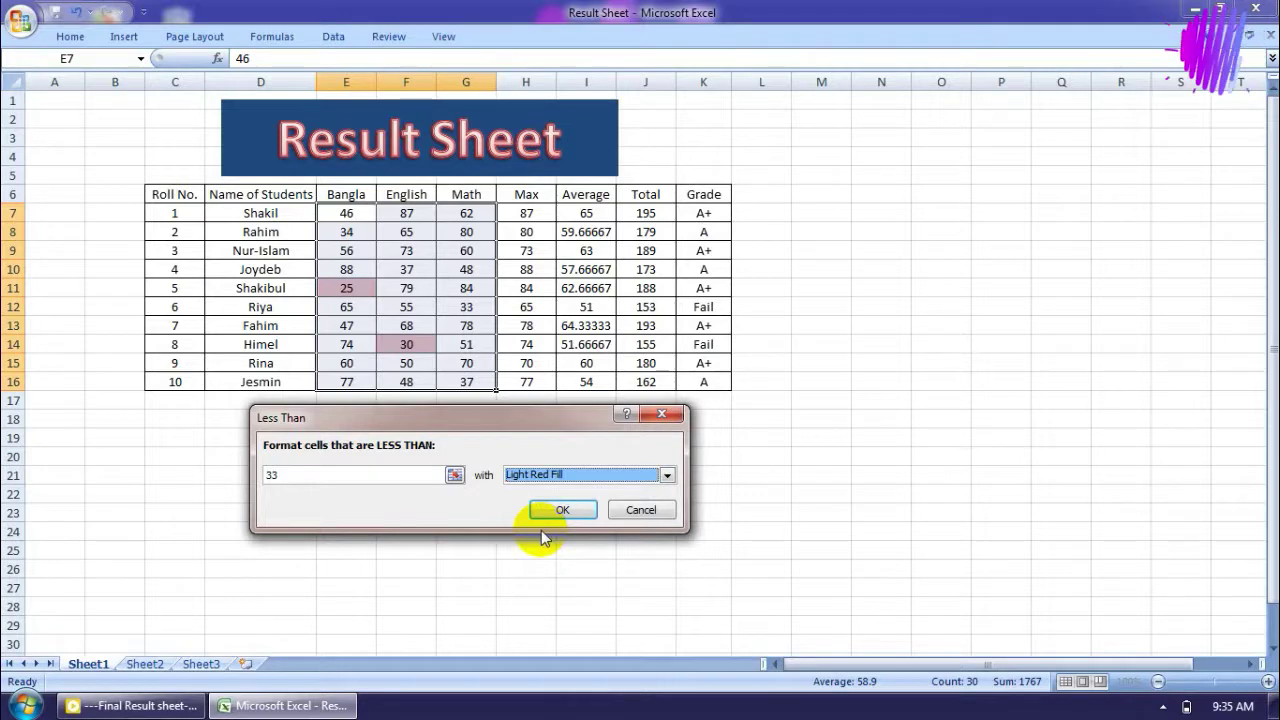
pyautogui.click(564, 506)
# Confirm the marks 25 and 30 are shaded light red while other marks stay plain.
pyautogui.click(526, 326)
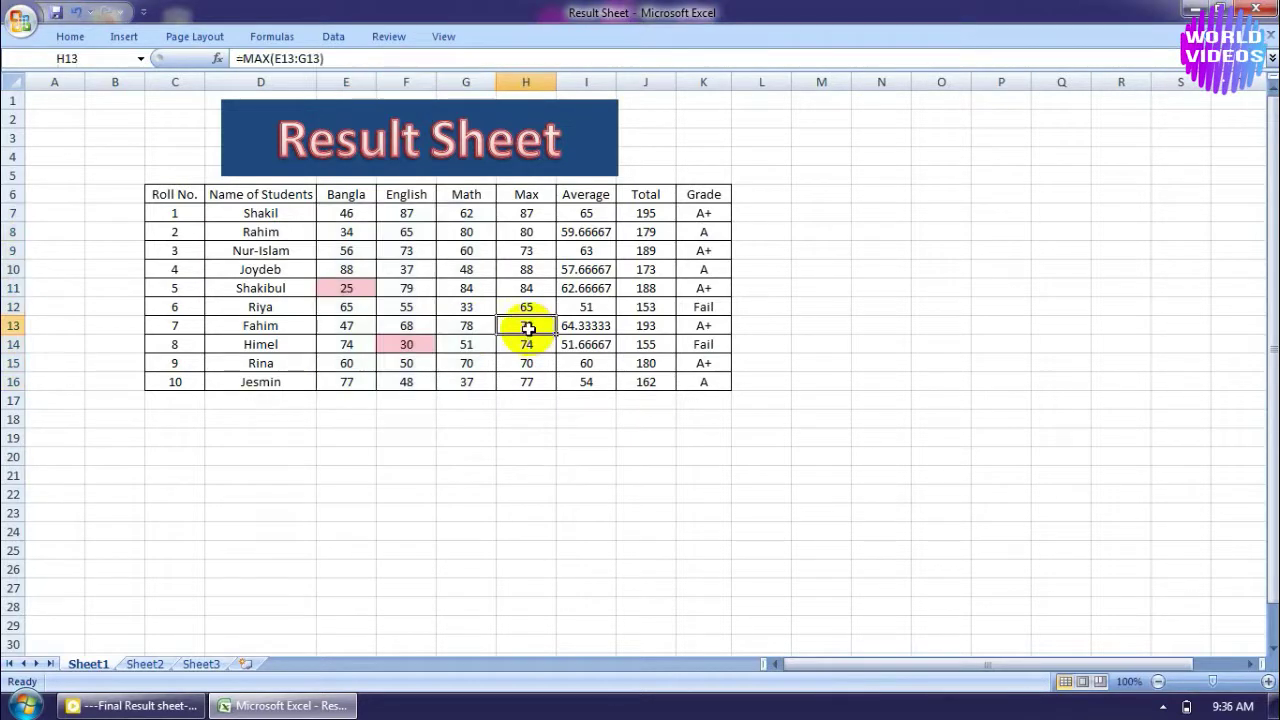
pyautogui.click(360, 288)
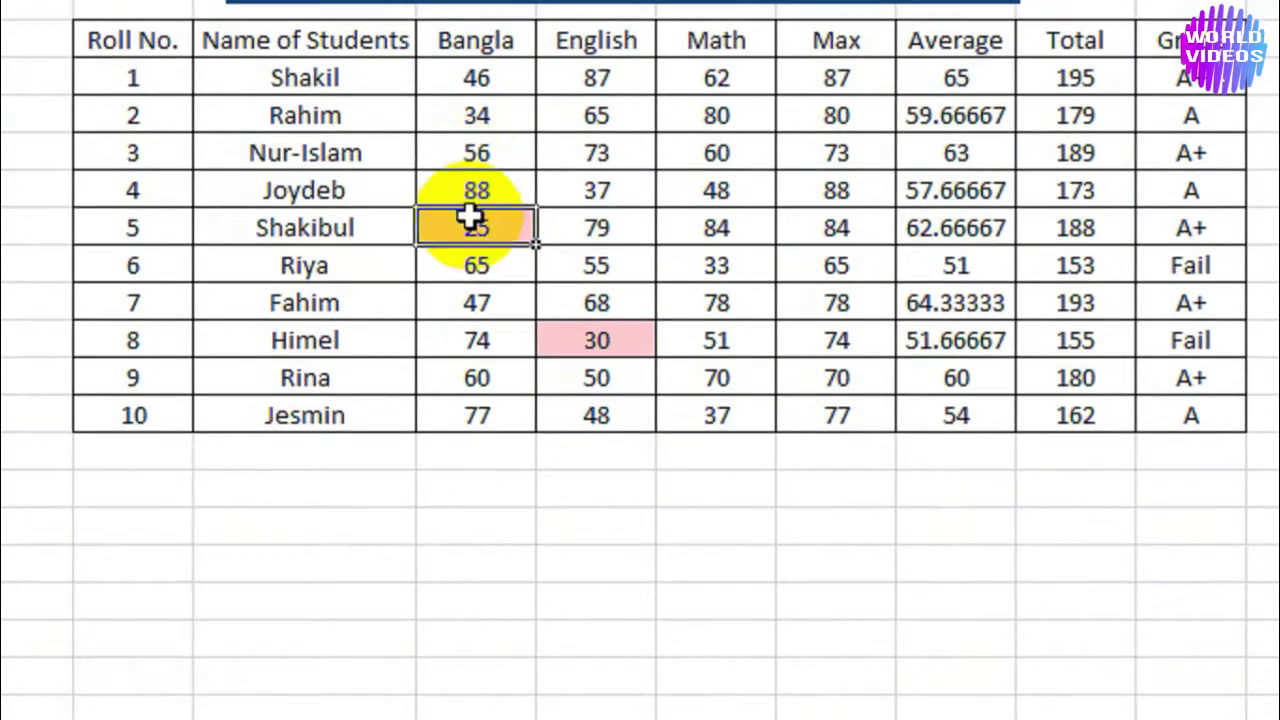
pyautogui.click(588, 337)
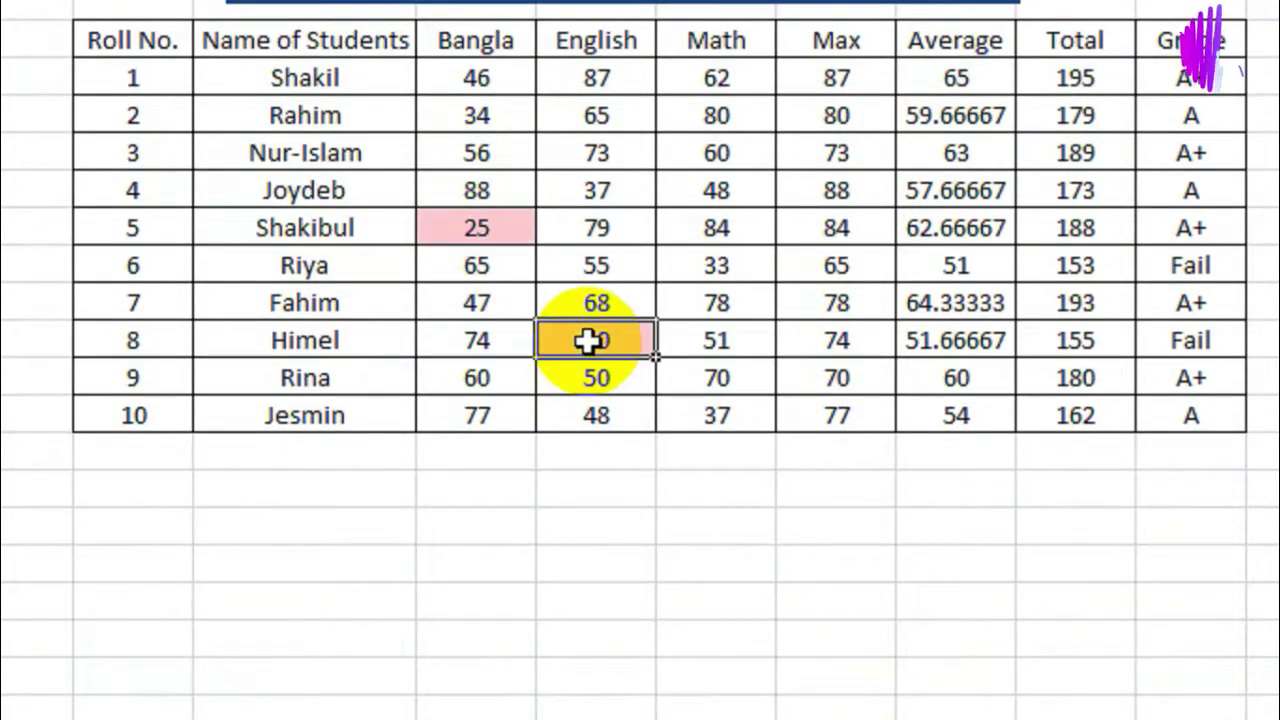
pyautogui.click(585, 272)
pyautogui.click(720, 405)
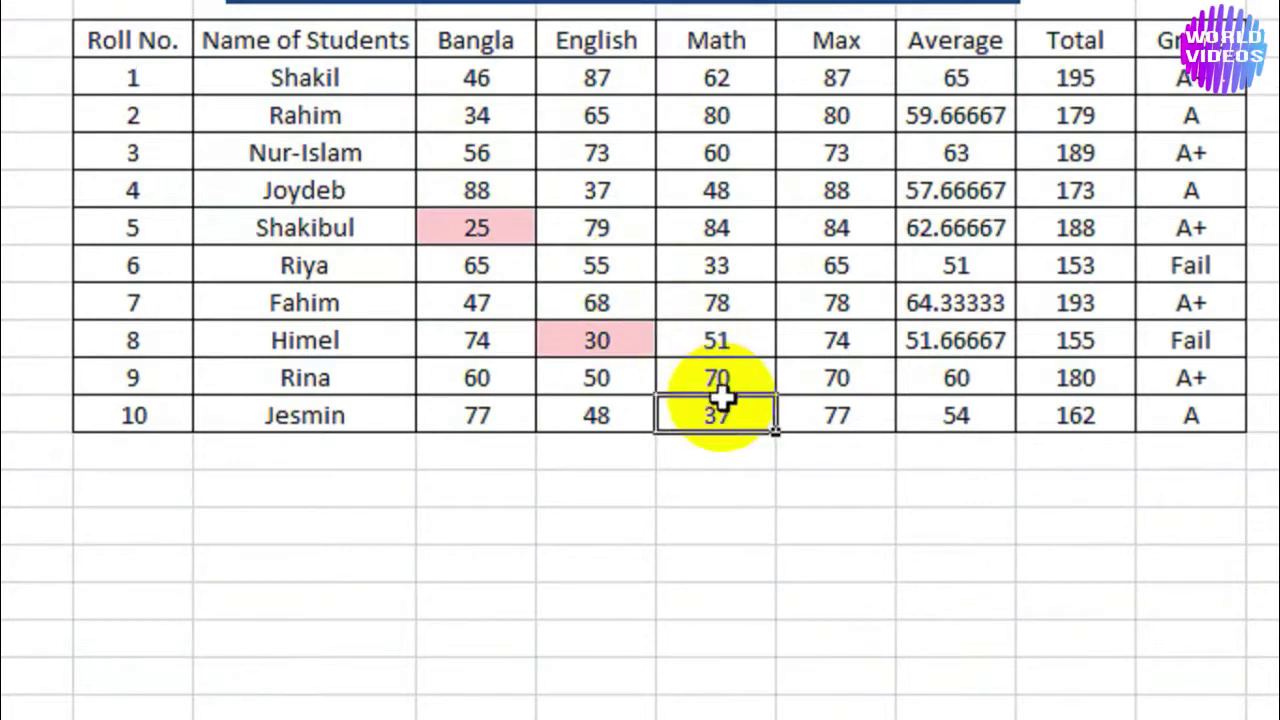
pyautogui.click(734, 254)
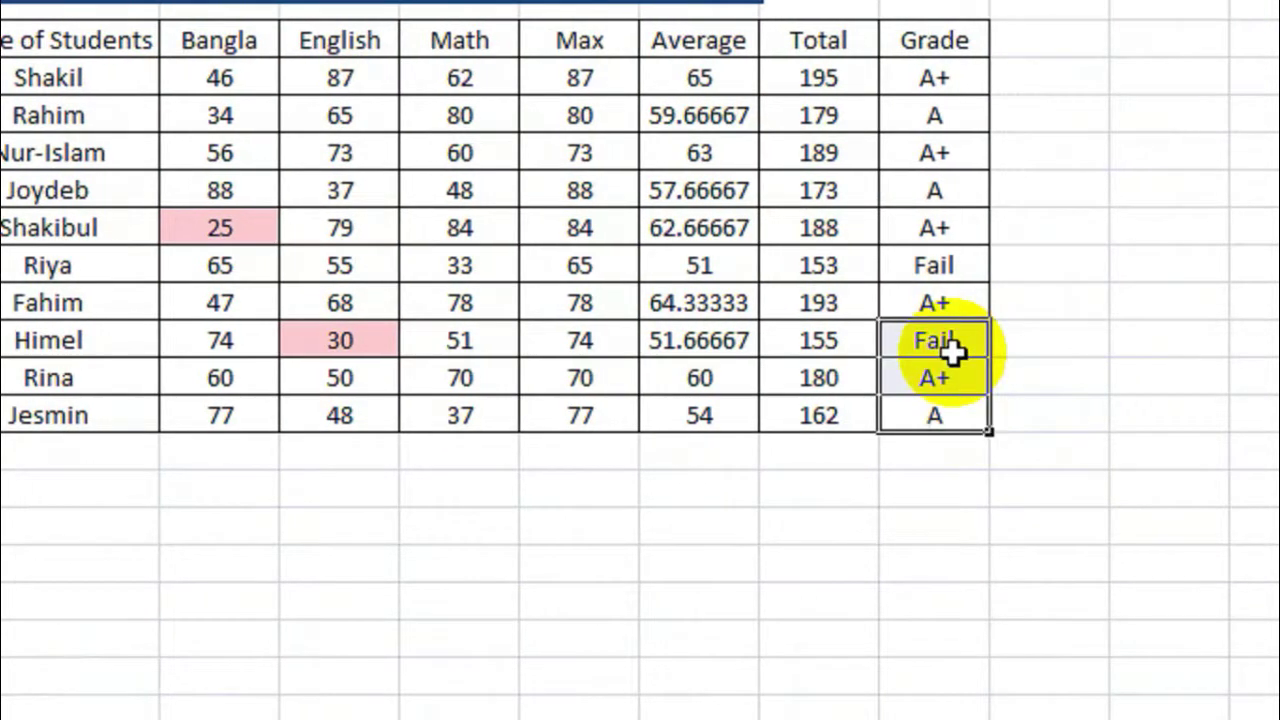
# Select the Grade cells K7:K16 and bring up Conditional Formatting's Highlight Cells Rules.
pyautogui.moveTo(1001, 420); pyautogui.dragTo(952, 76)
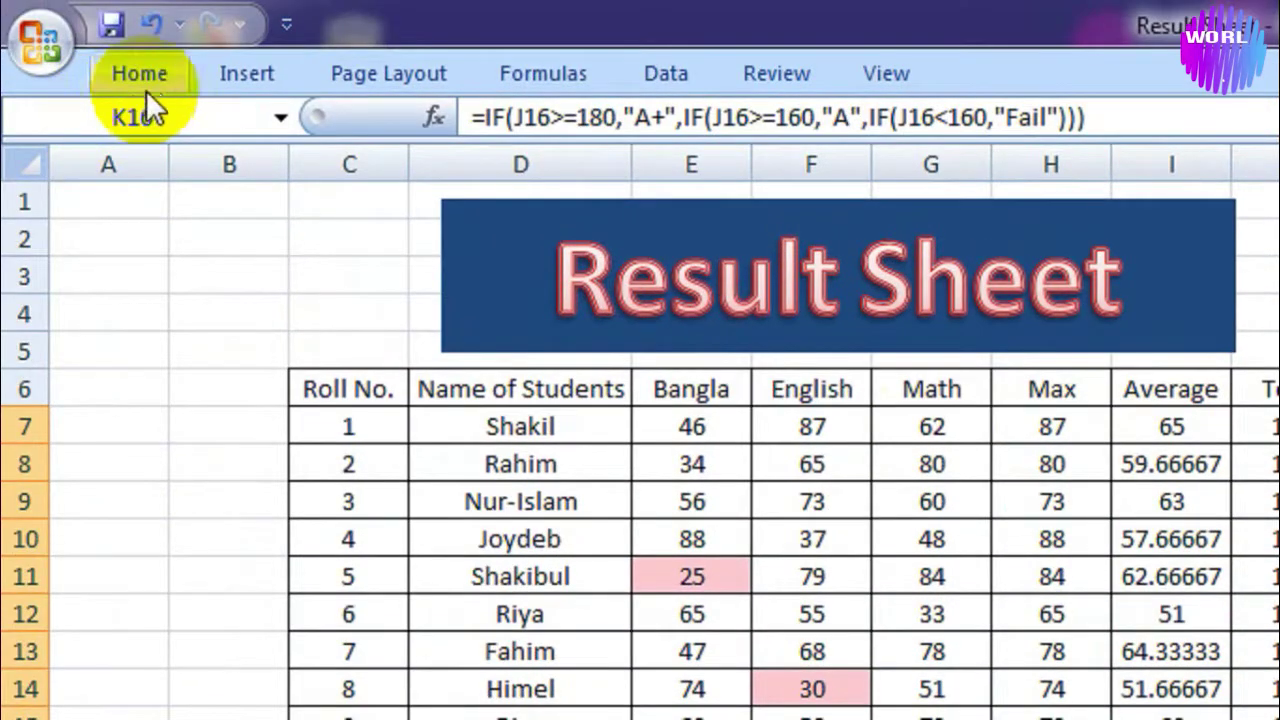
pyautogui.click(145, 82)
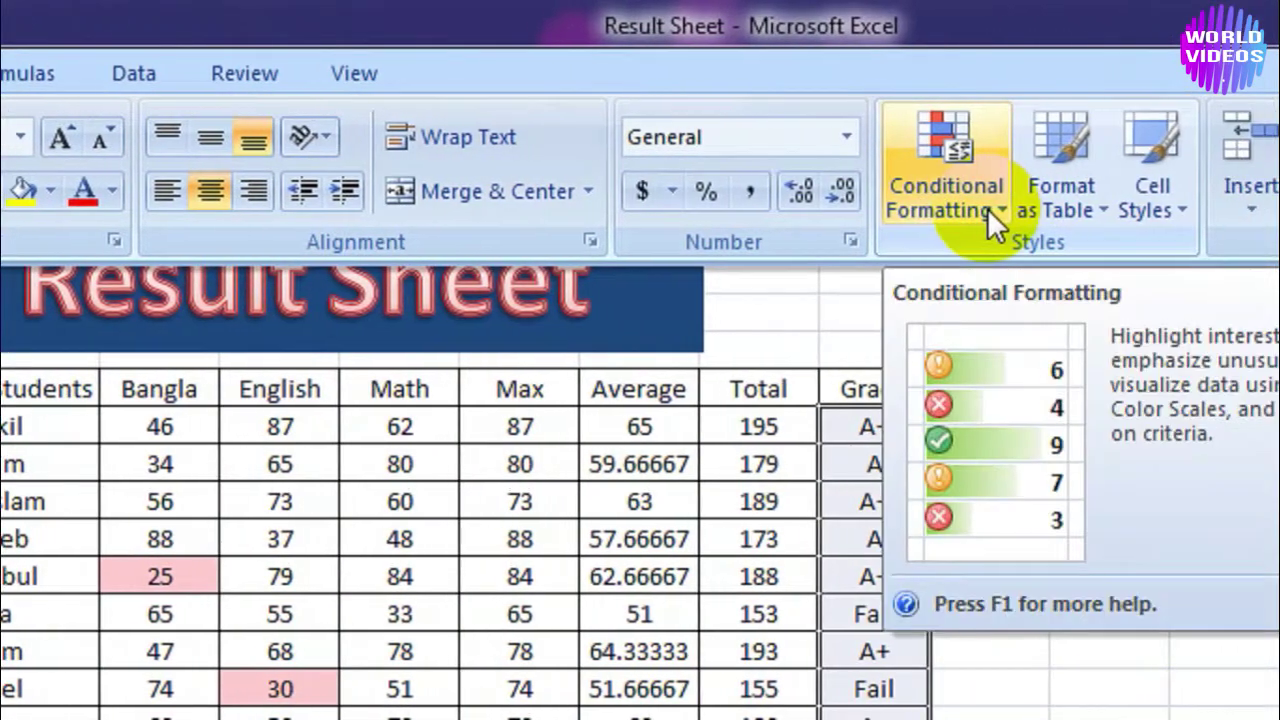
pyautogui.click(1062, 210)
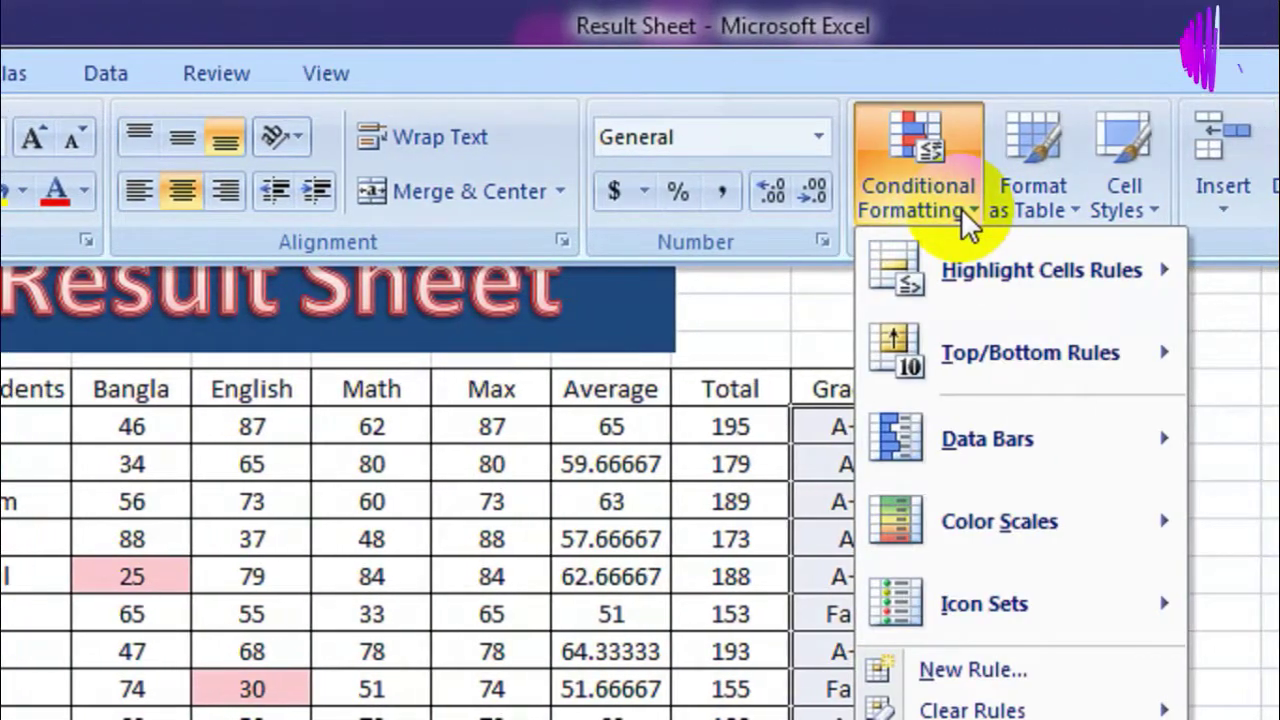
pyautogui.moveTo(1026, 278)
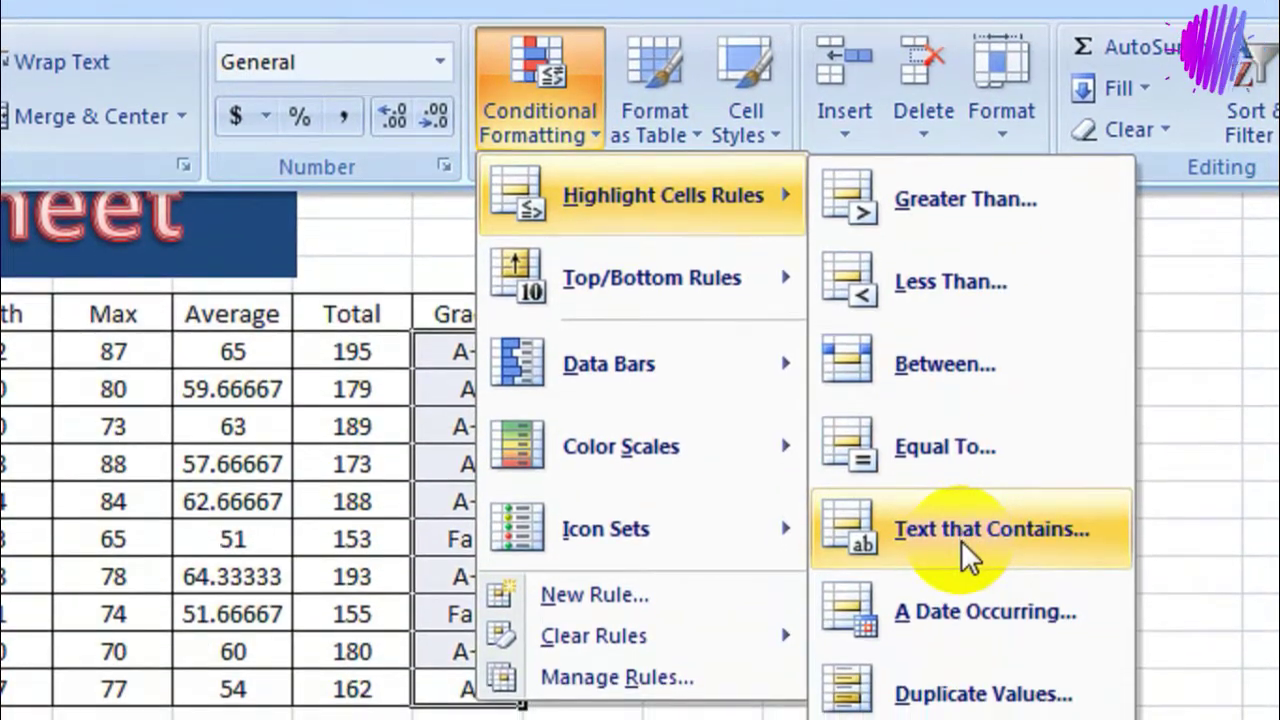
# Start a Text That Contains rule matching 'A+' and compare the highlight styles.
pyautogui.click(961, 540)
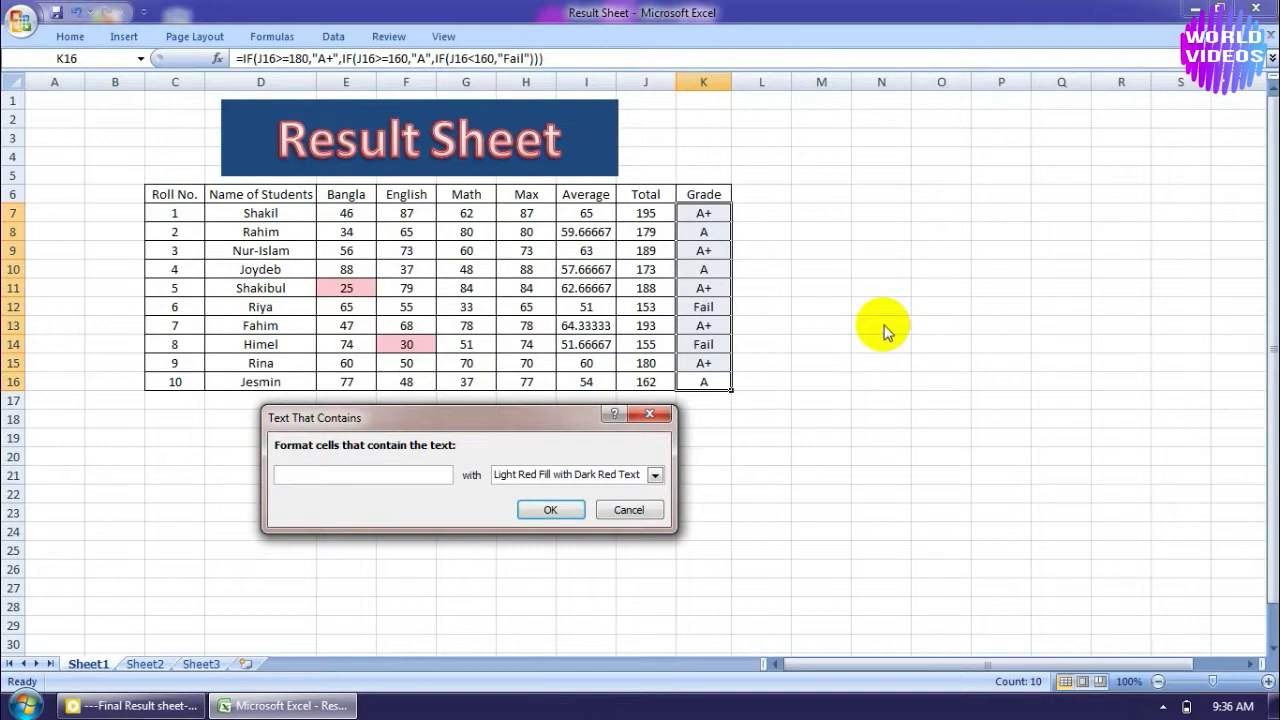
pyautogui.click(348, 473)
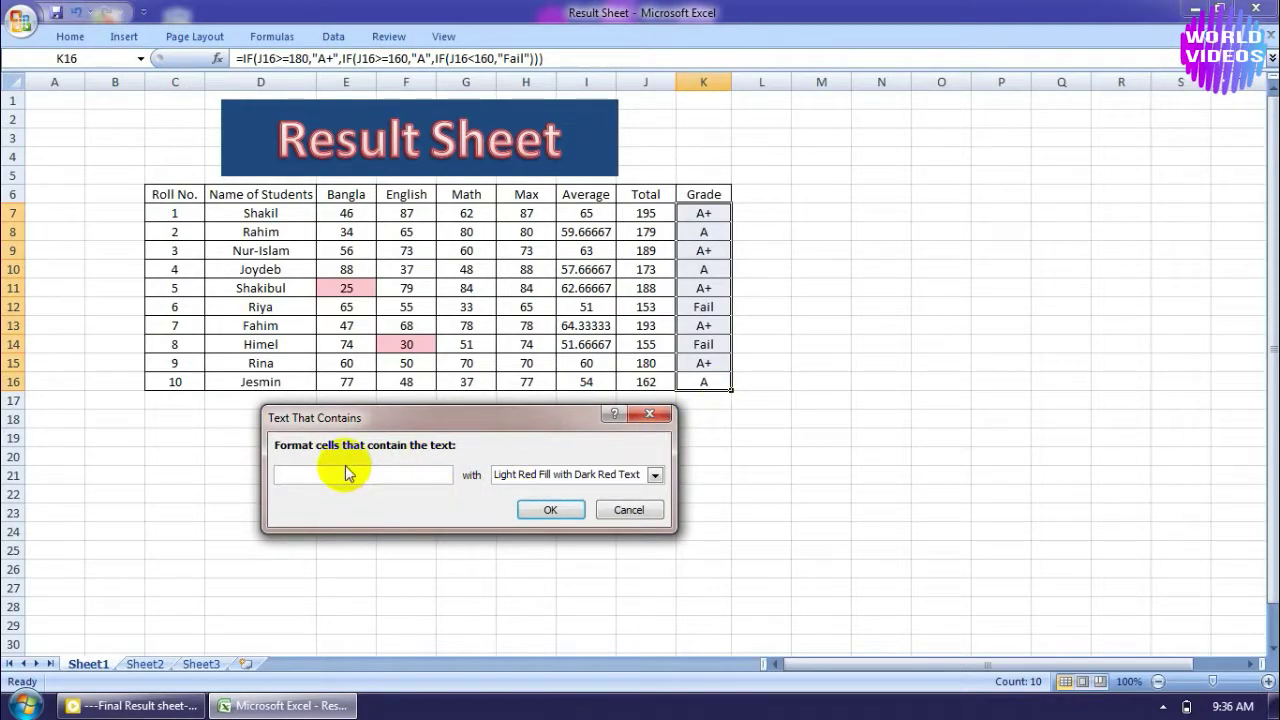
pyautogui.write('A')
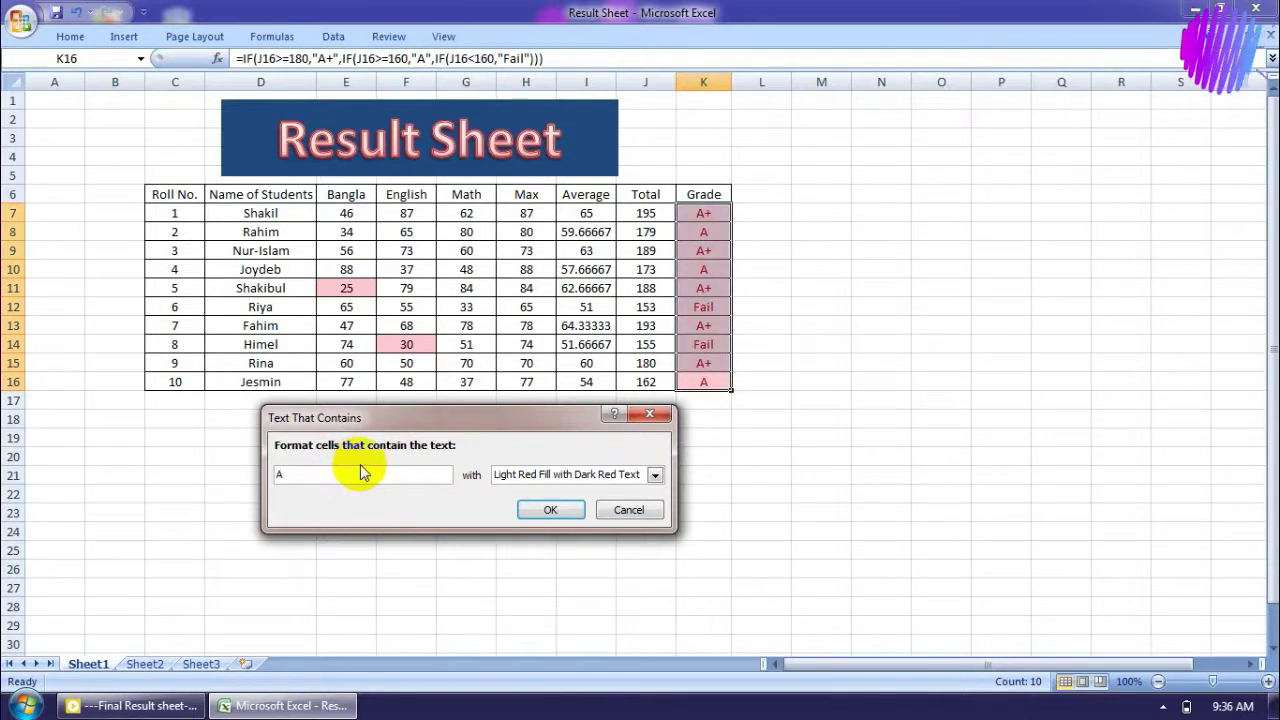
pyautogui.write('+')
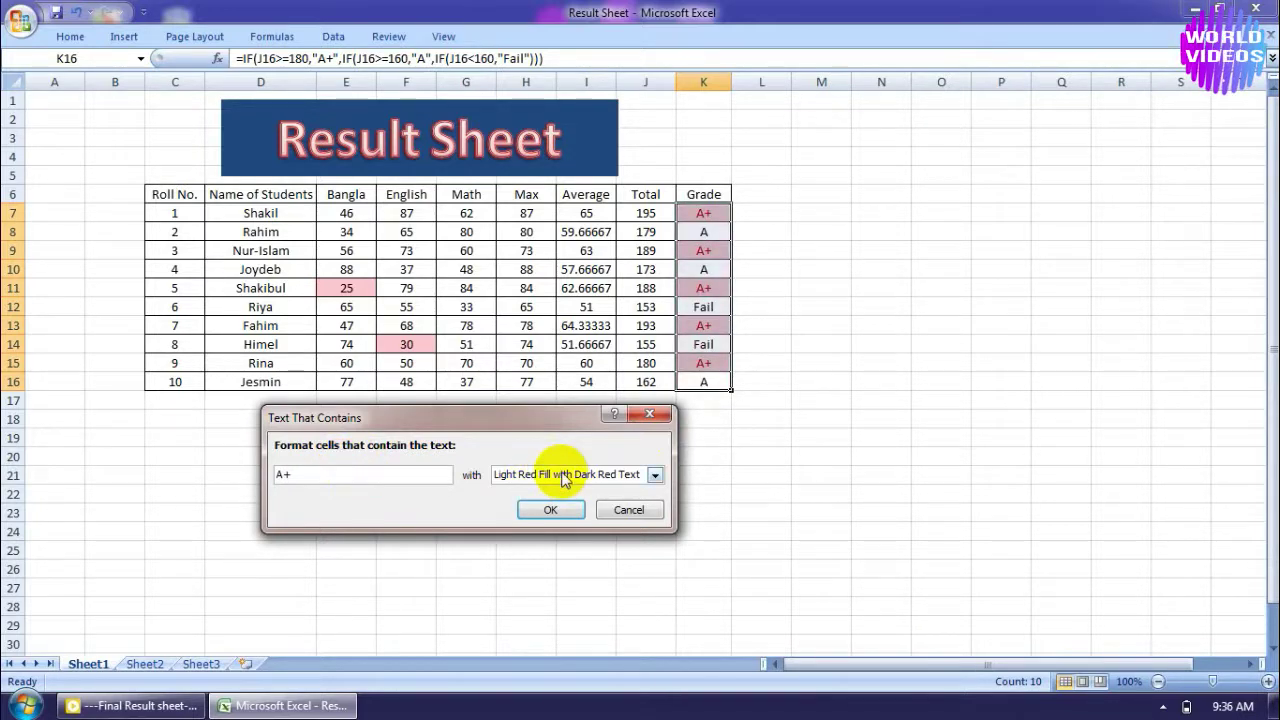
pyautogui.click(563, 475)
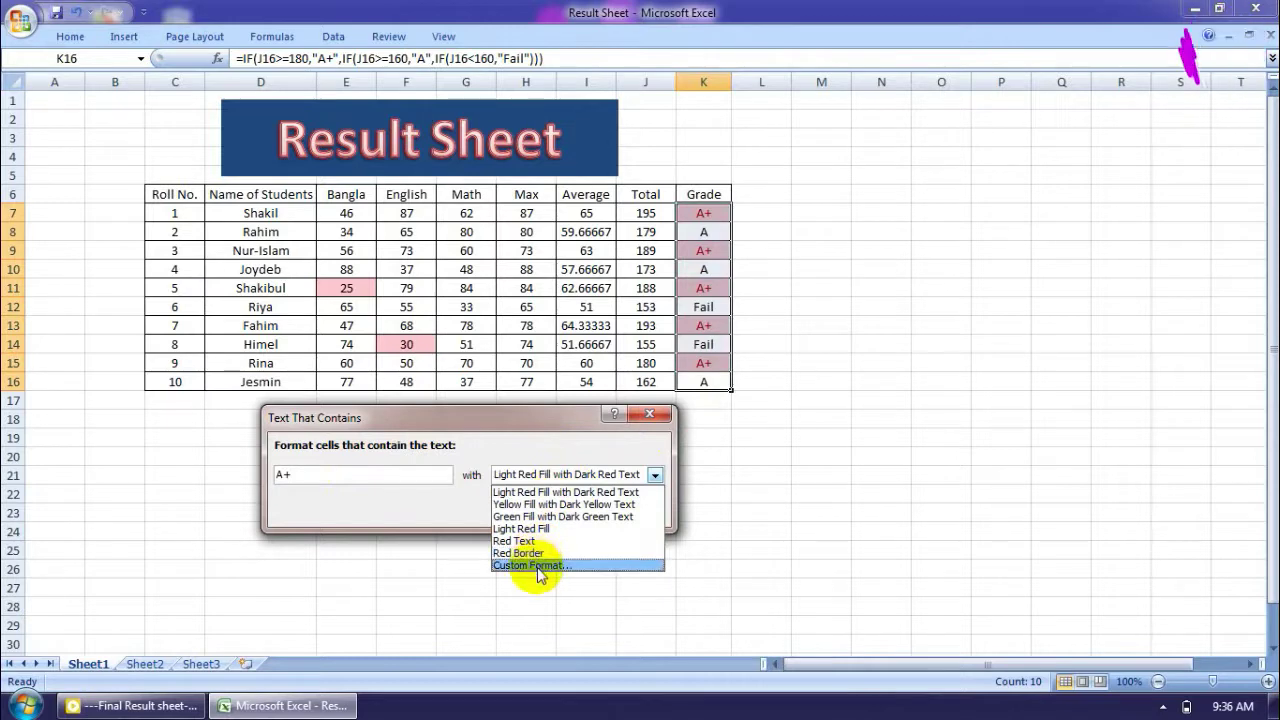
pyautogui.click(536, 504)
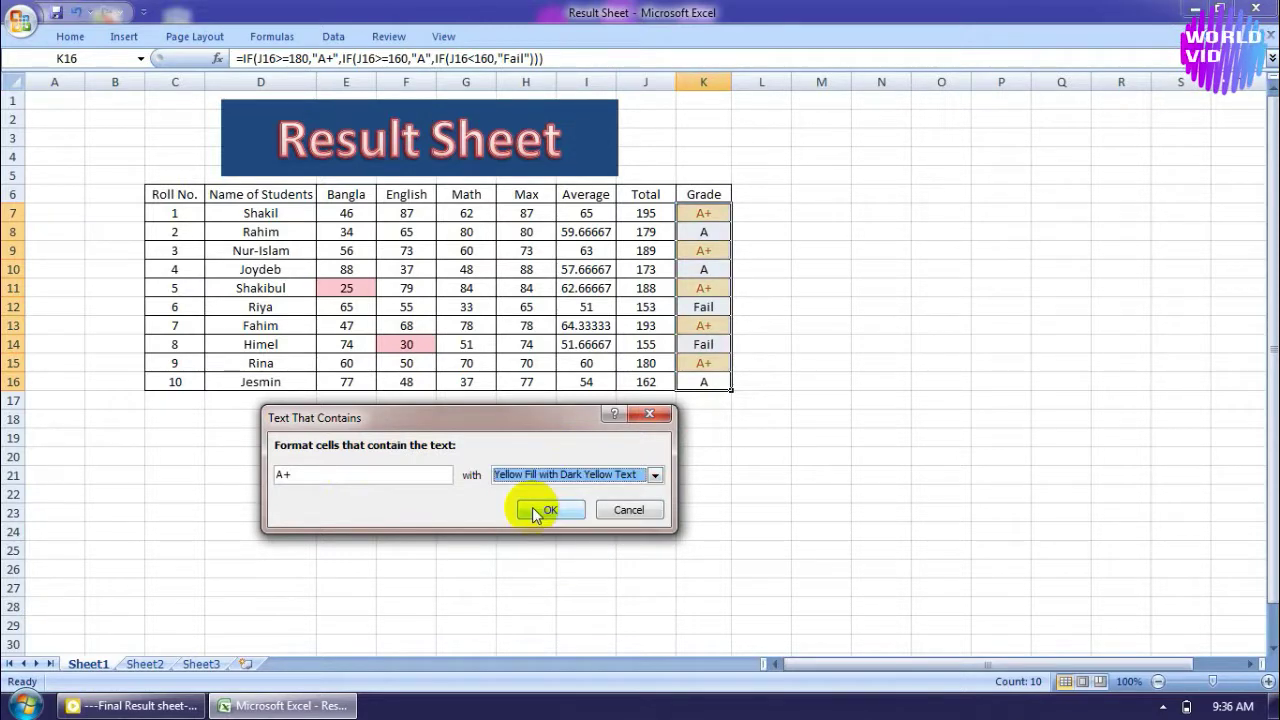
pyautogui.click(566, 476)
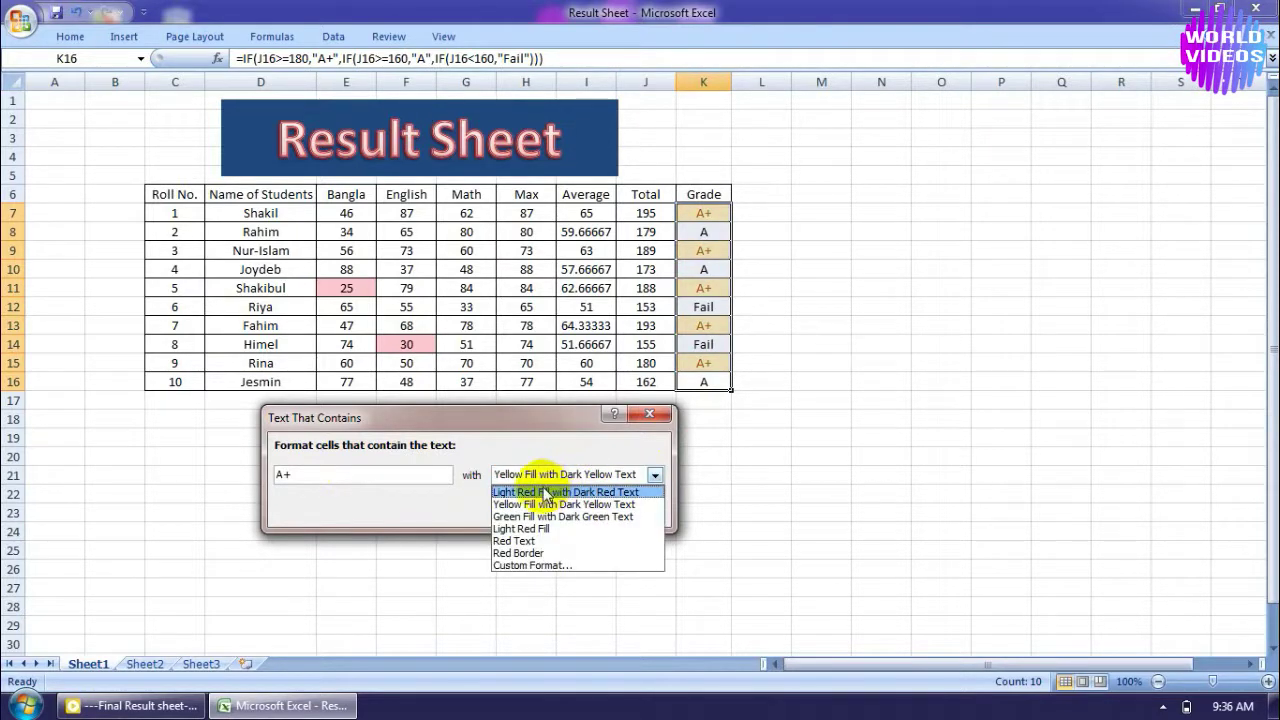
pyautogui.click(545, 492)
pyautogui.click(568, 477)
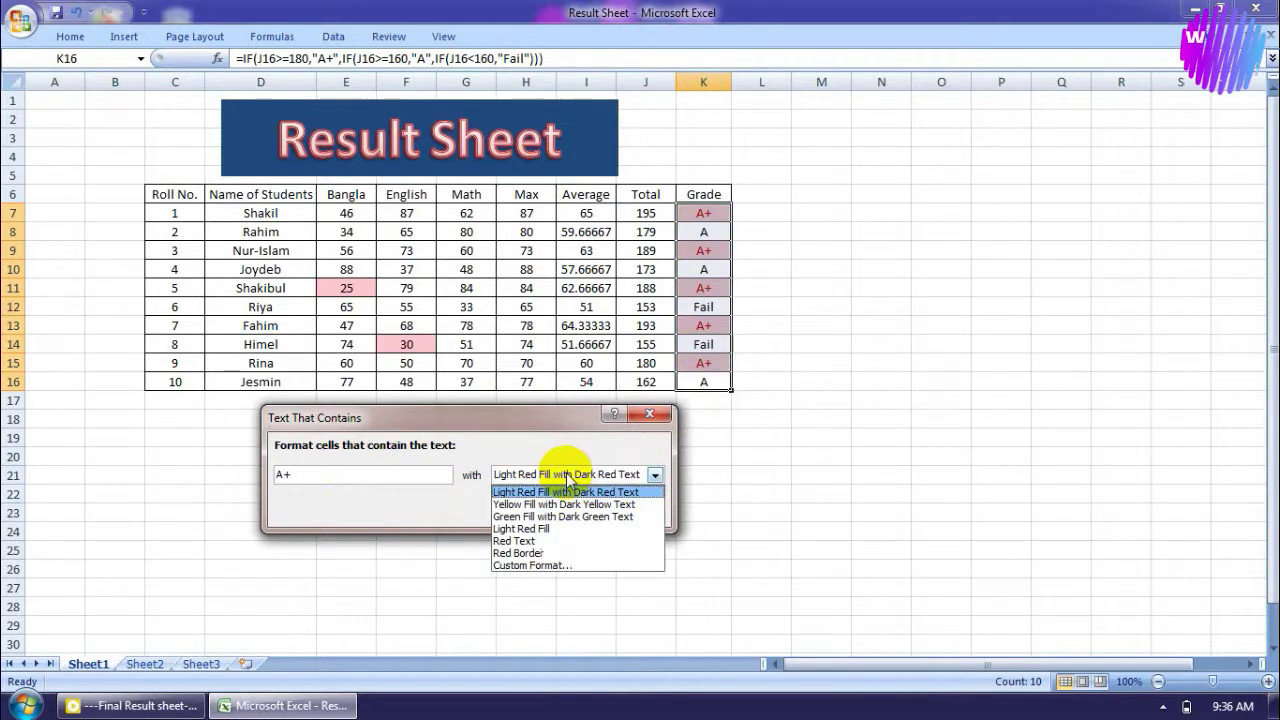
# After browsing the custom format options, apply Yellow Fill with Dark Yellow Text.
pyautogui.click(545, 565)
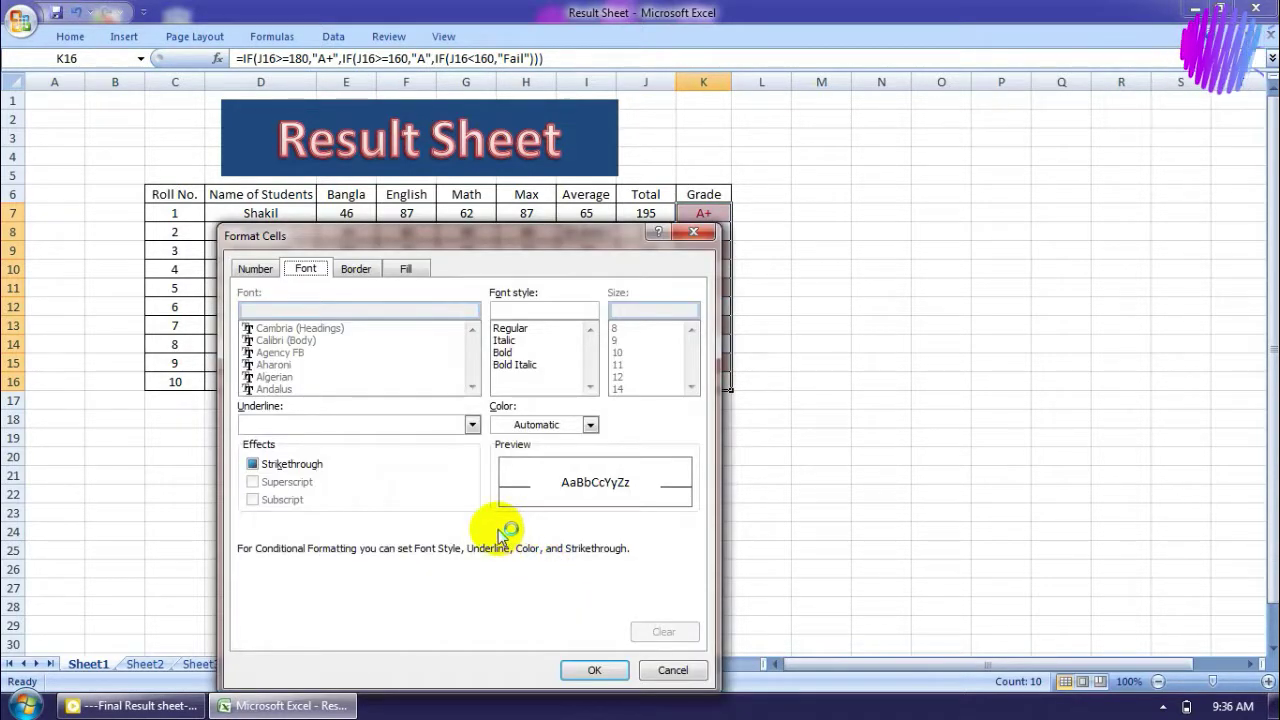
pyautogui.click(350, 272)
pyautogui.click(253, 268)
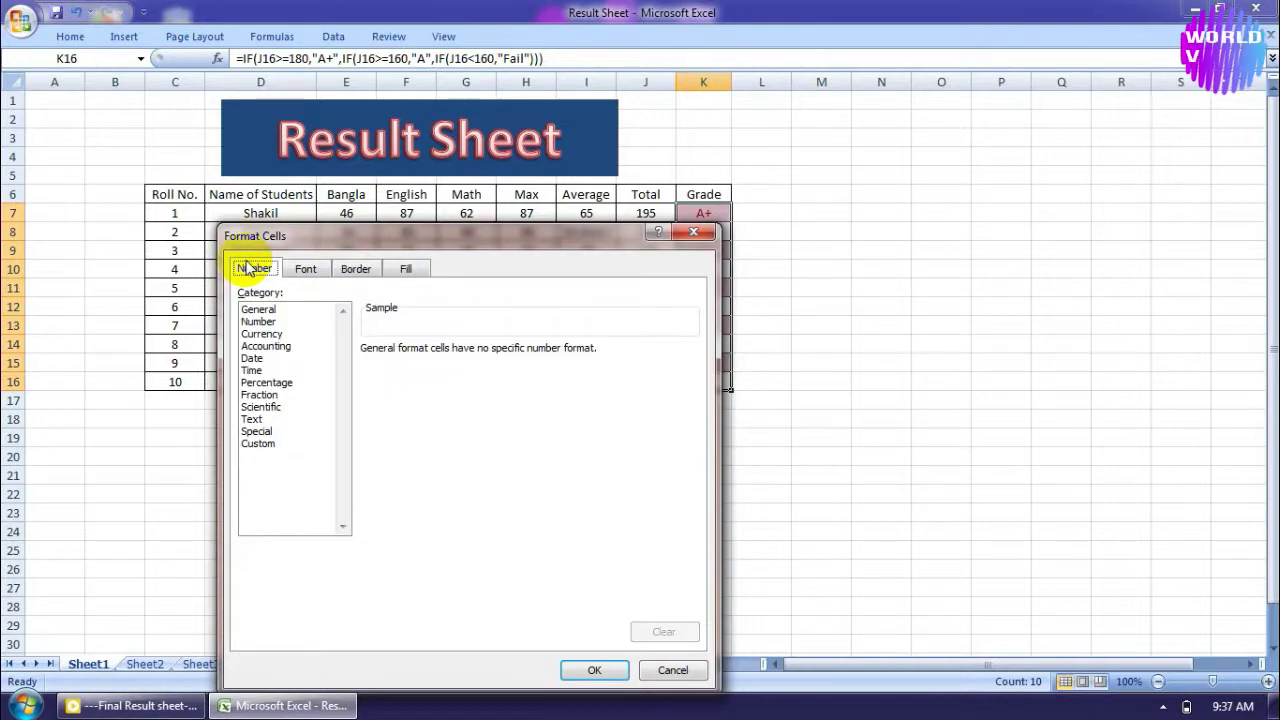
pyautogui.click(603, 672)
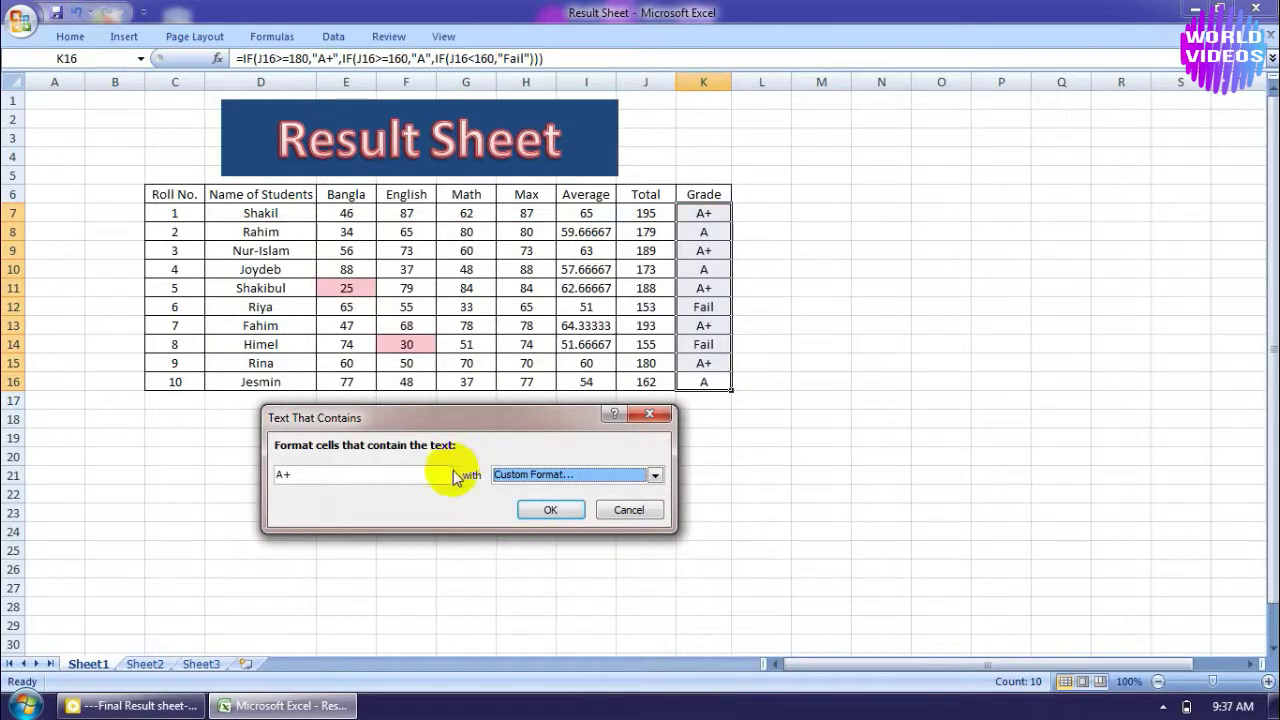
pyautogui.click(548, 474)
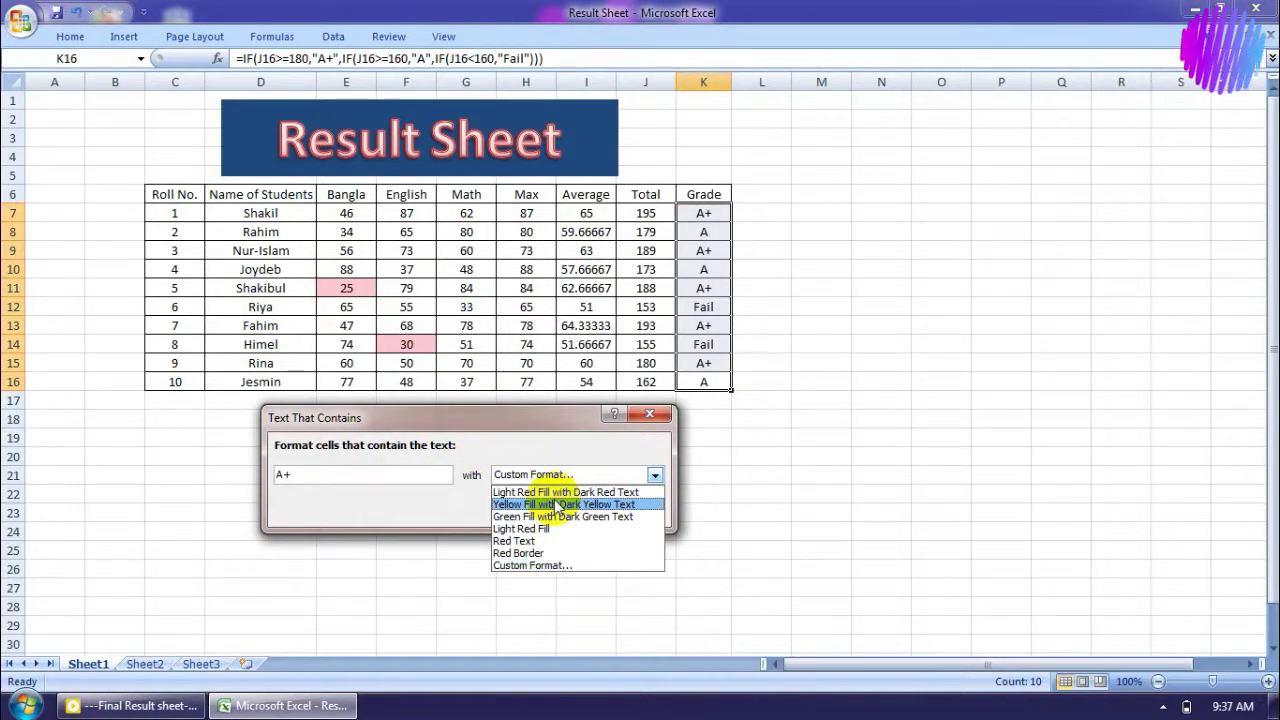
pyautogui.click(554, 500)
pyautogui.click(554, 509)
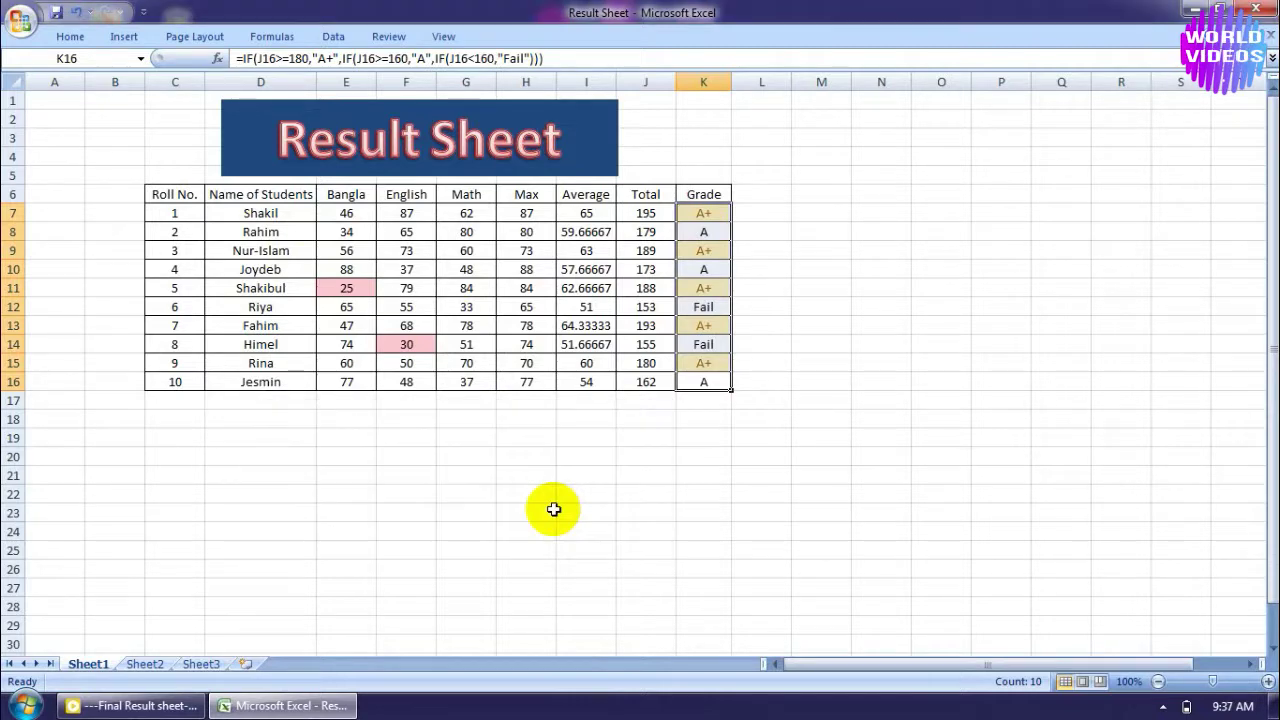
# Deselect the Grade column and review the yellow A+ grades and light red low marks.
pyautogui.click(821, 304)
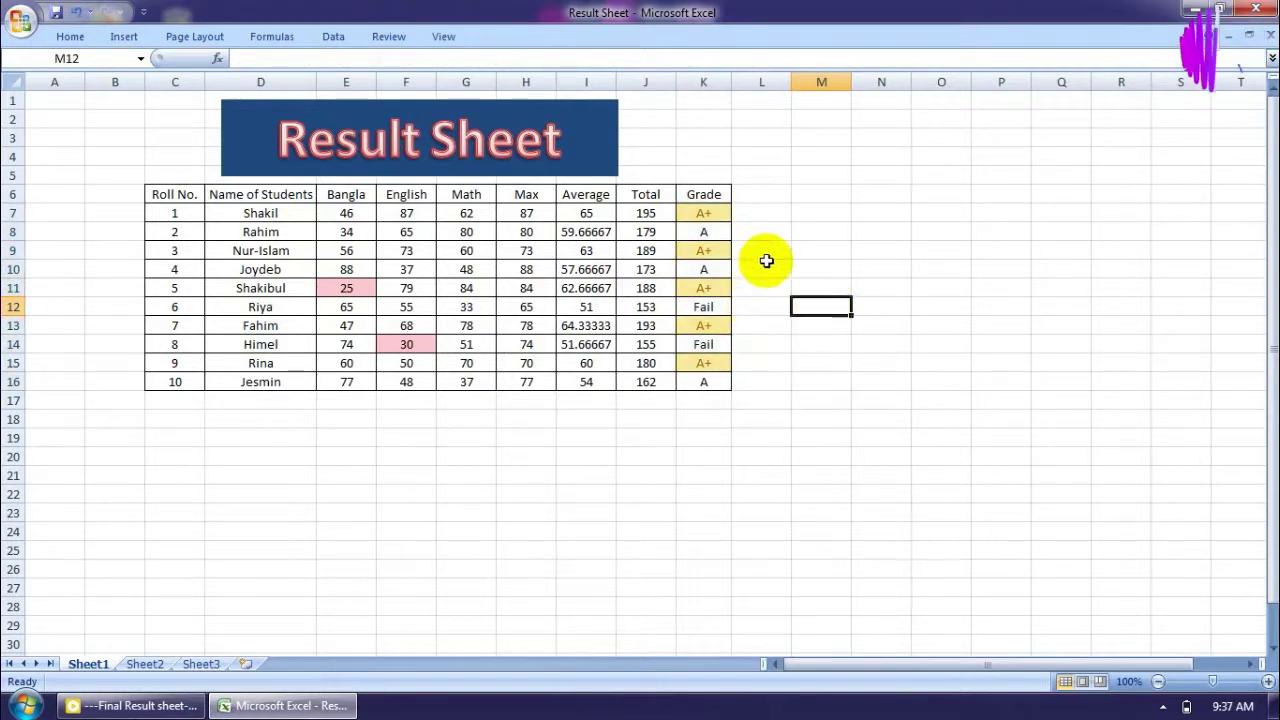
pyautogui.click(765, 262)
pyautogui.click(740, 193)
pyautogui.click(765, 268)
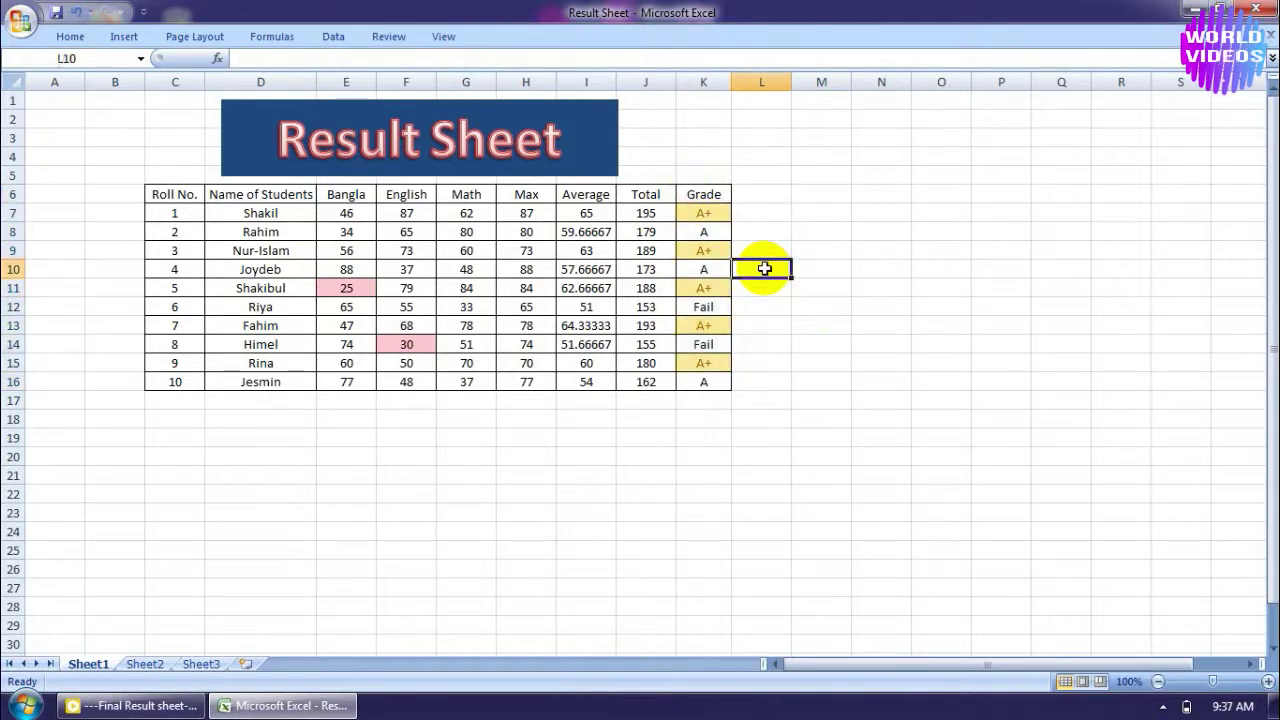
pyautogui.click(756, 456)
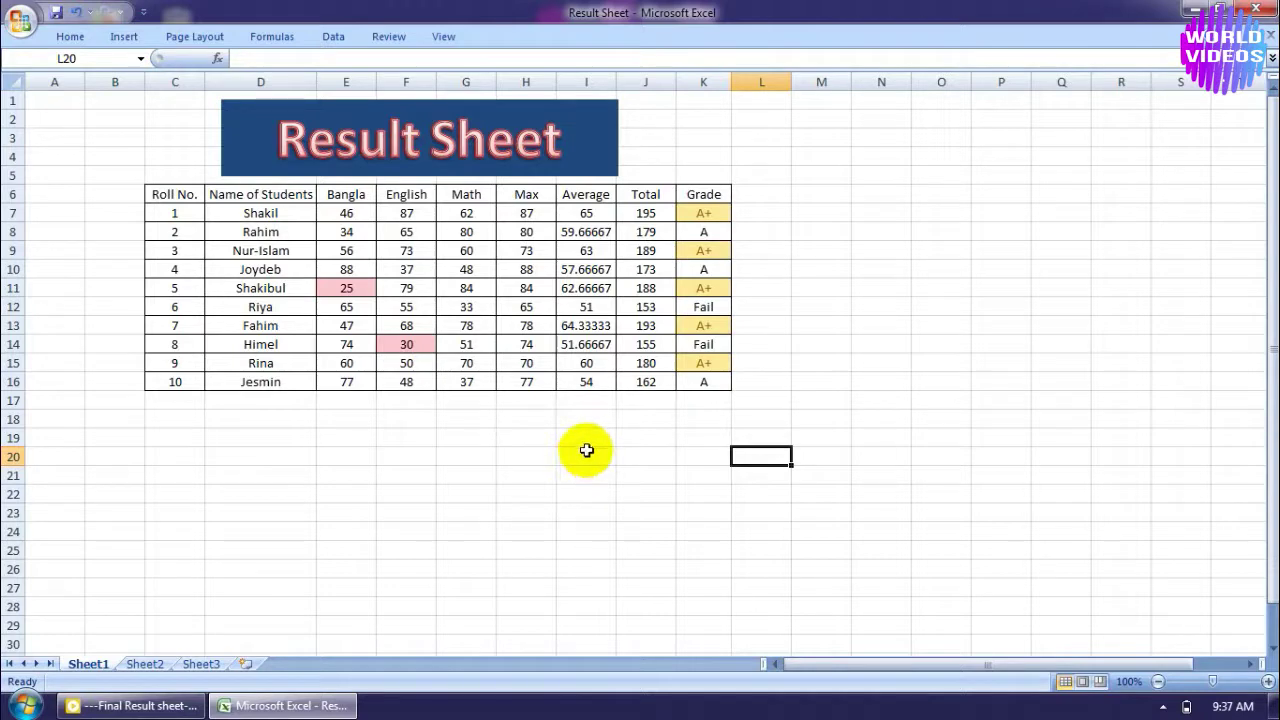
pyautogui.click(586, 452)
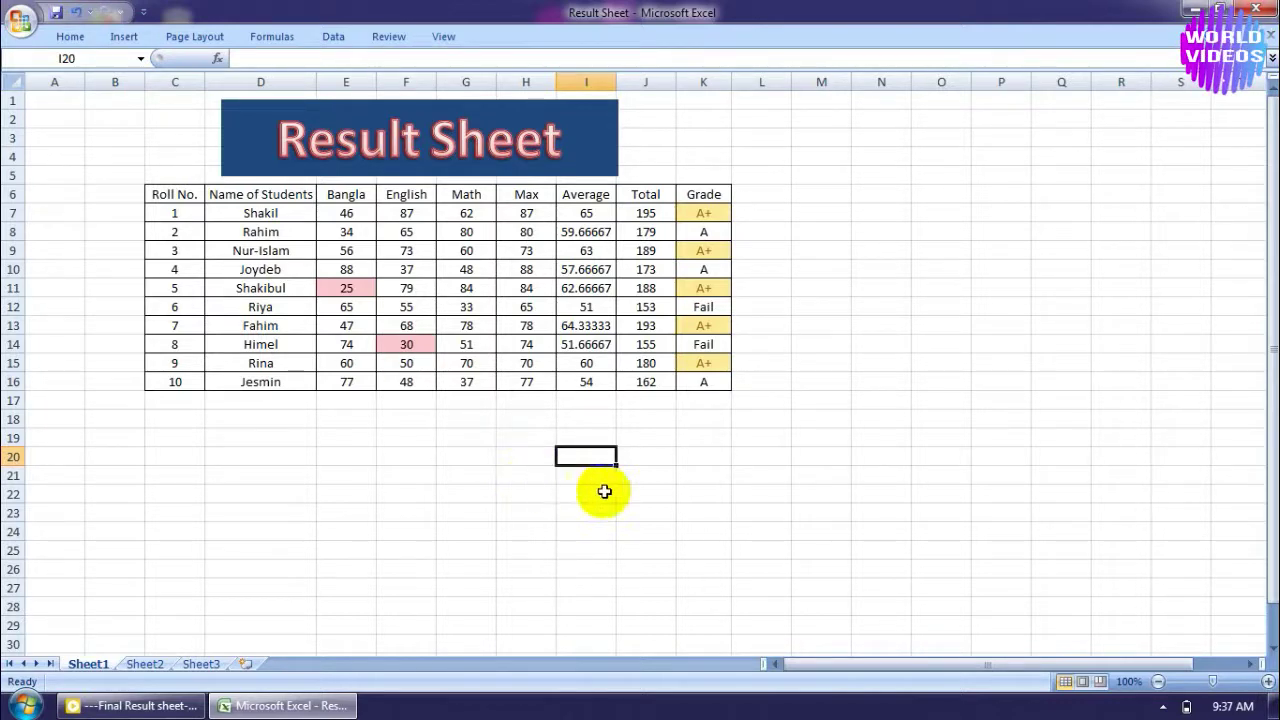
pyautogui.click(1272, 705)
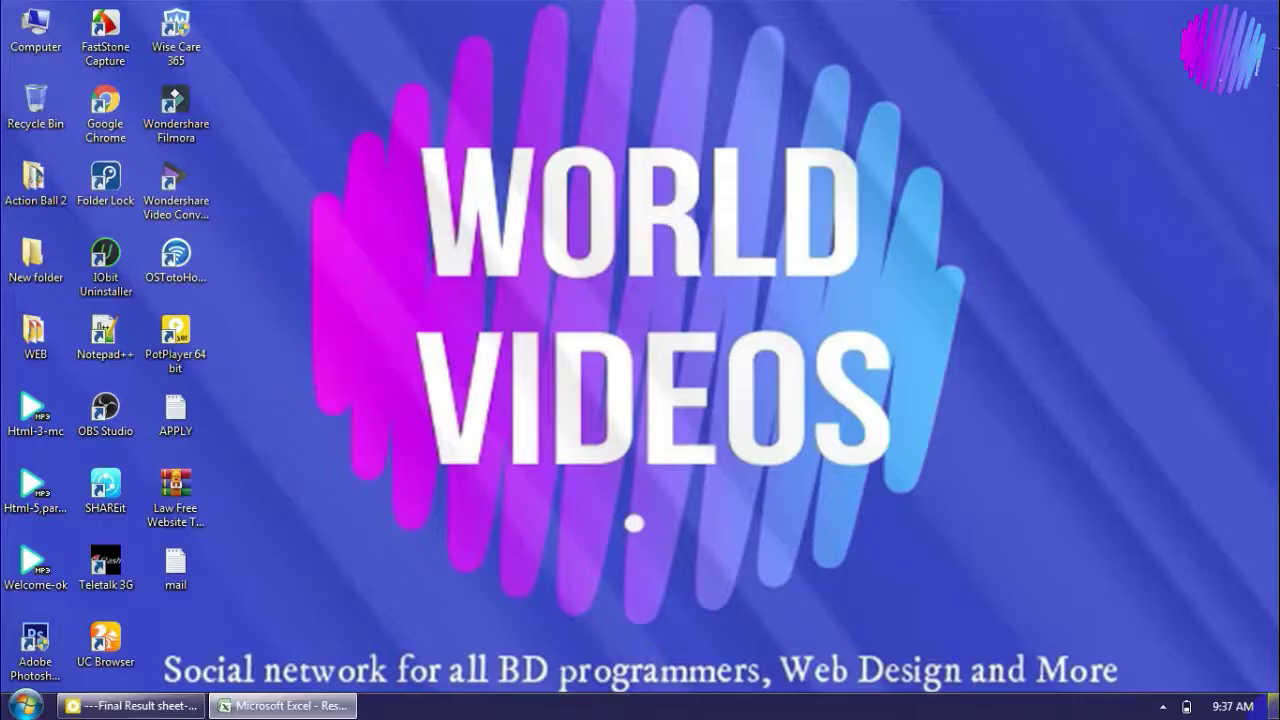
pyautogui.click(456, 566)
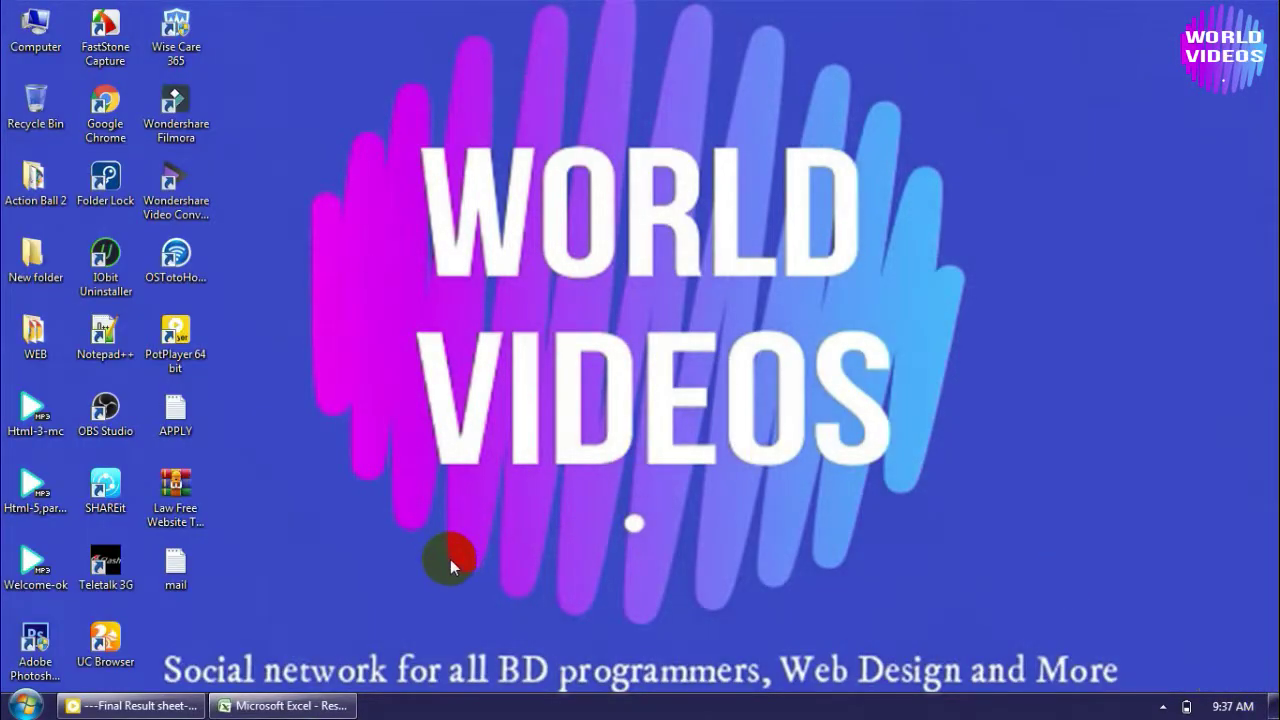
pyautogui.rightClick(475, 348)
pyautogui.click(511, 364)
pyautogui.click(451, 536)
pyautogui.rightClick(471, 313)
pyautogui.click(511, 364)
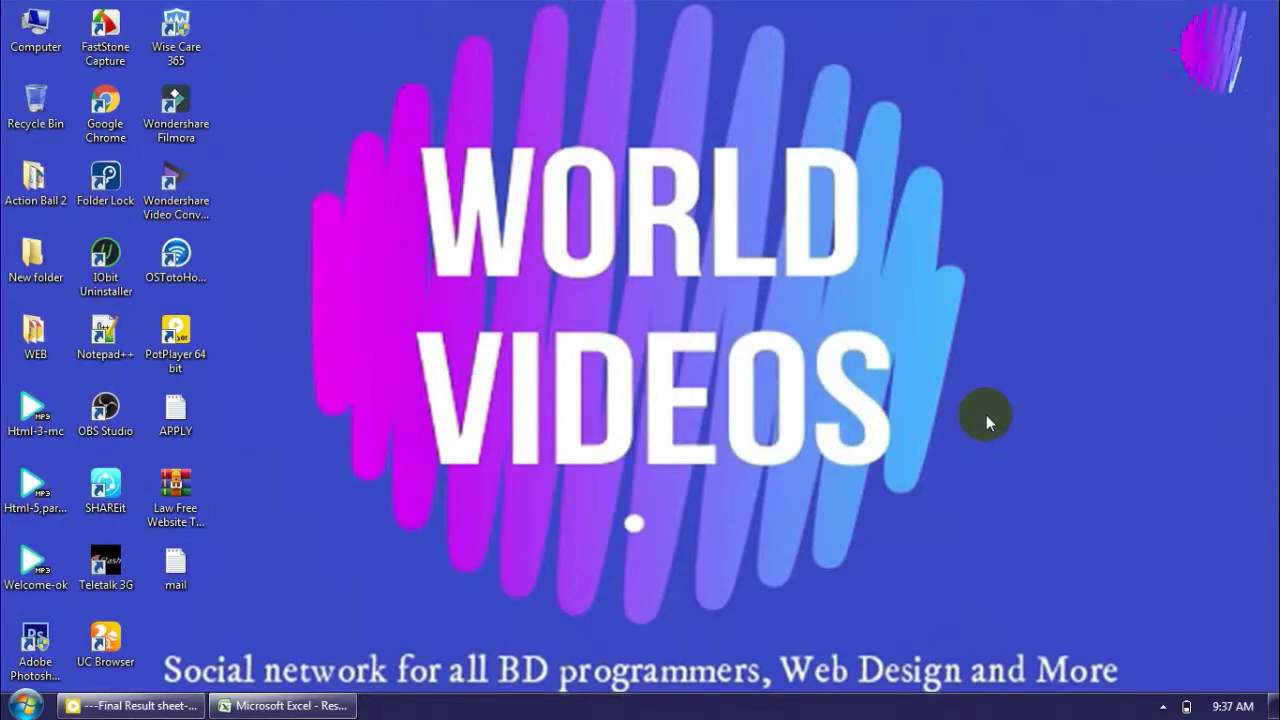
pyautogui.rightClick(471, 311)
pyautogui.click(514, 366)
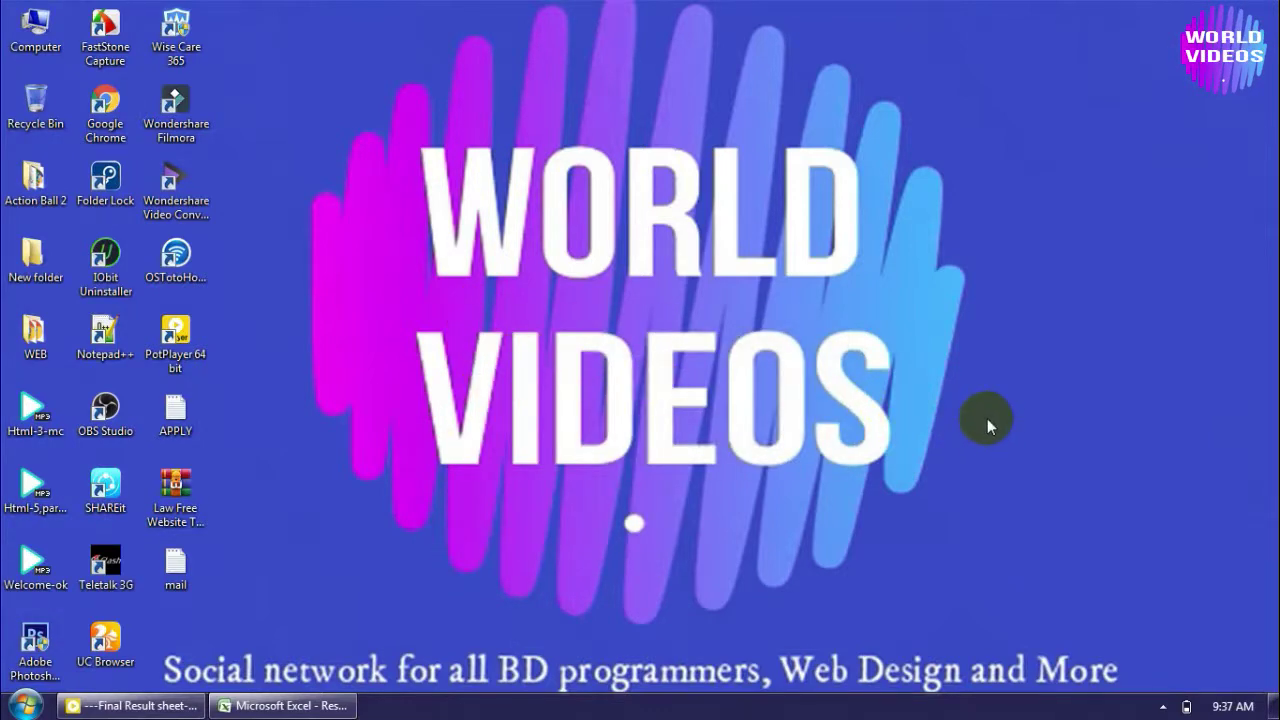
pyautogui.click(451, 536)
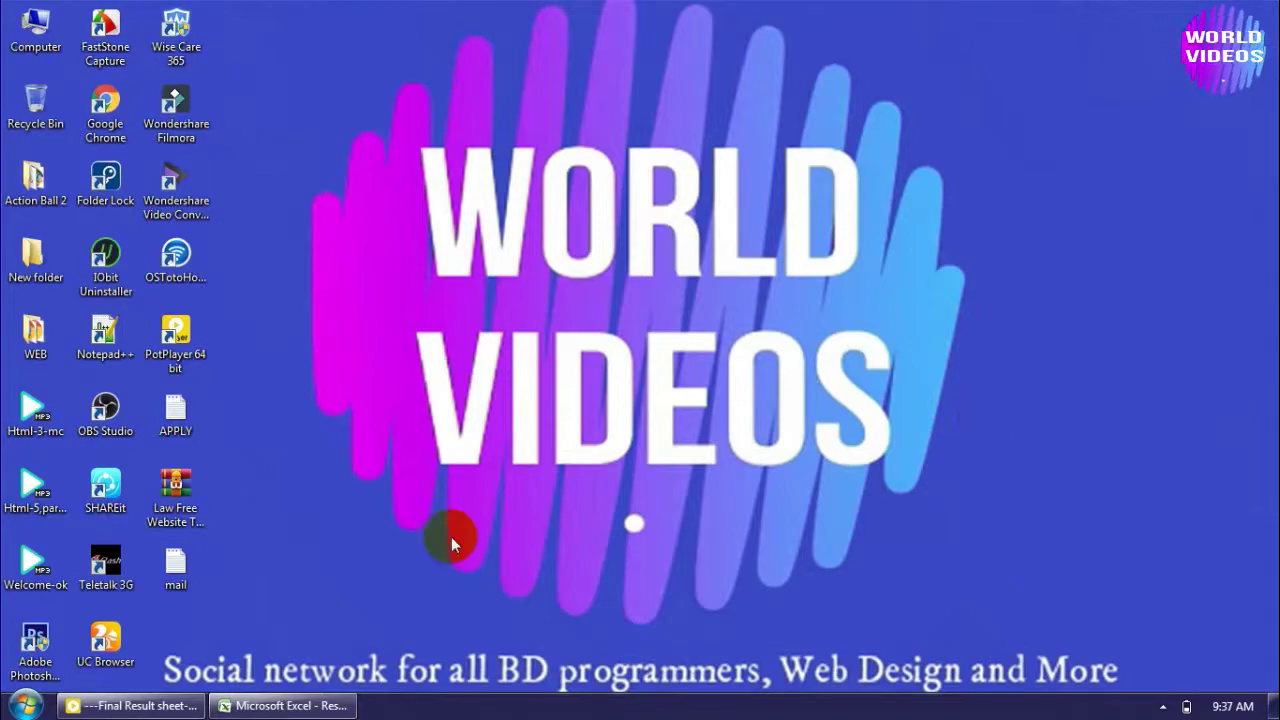